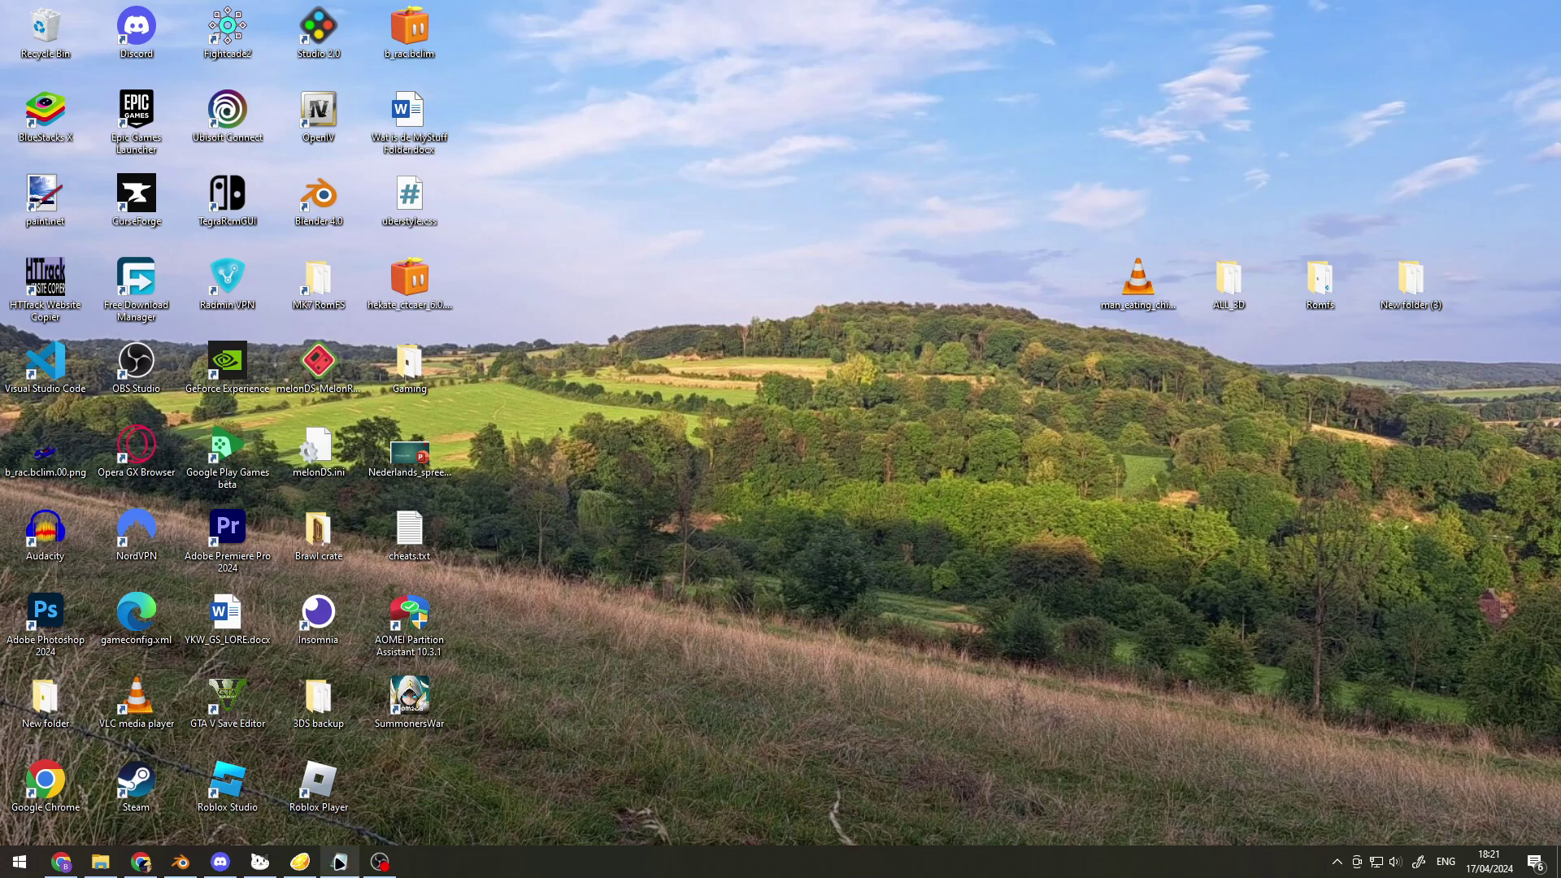
Maximize the Notepad requirements list and review its entries for the Yo-kai Watch Sangokushi copy and ROMFS dump.
drag(1067, 245, 916, 244)
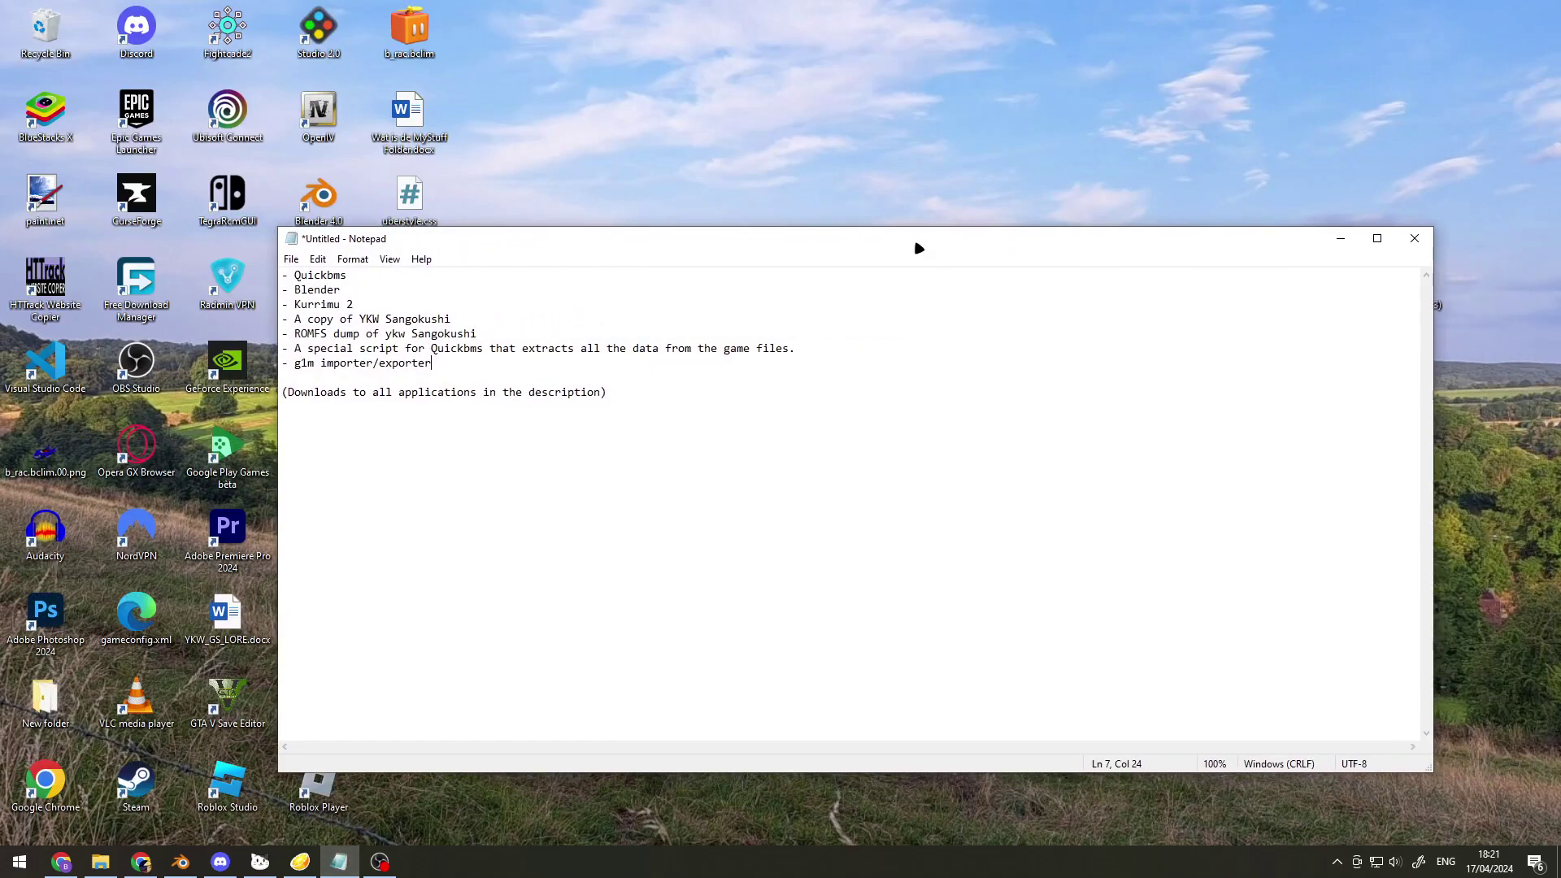
click(1377, 237)
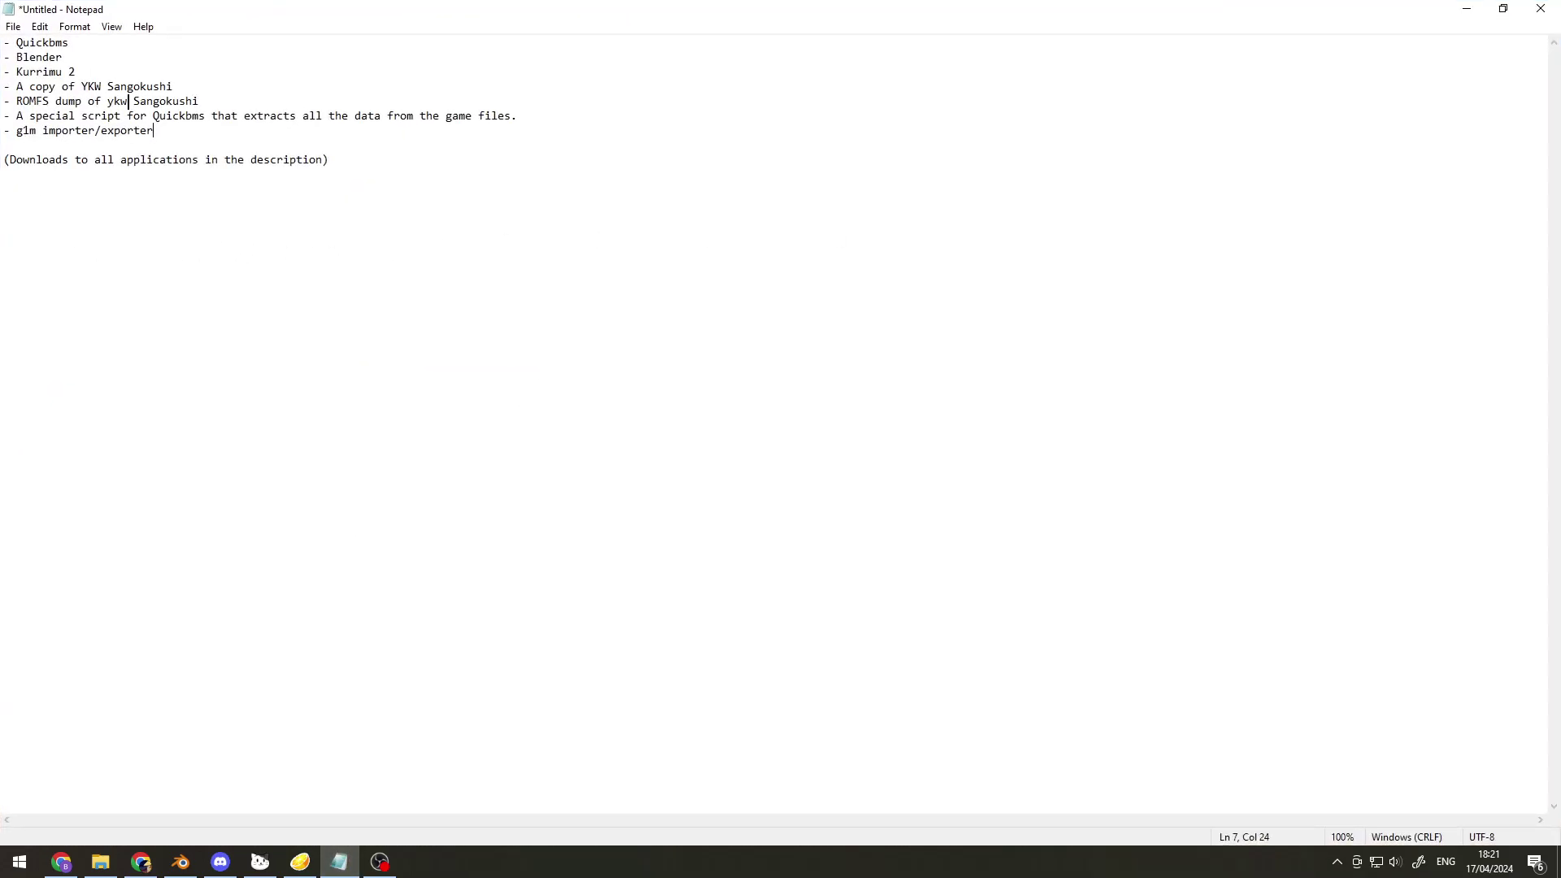
drag(15, 86, 206, 100)
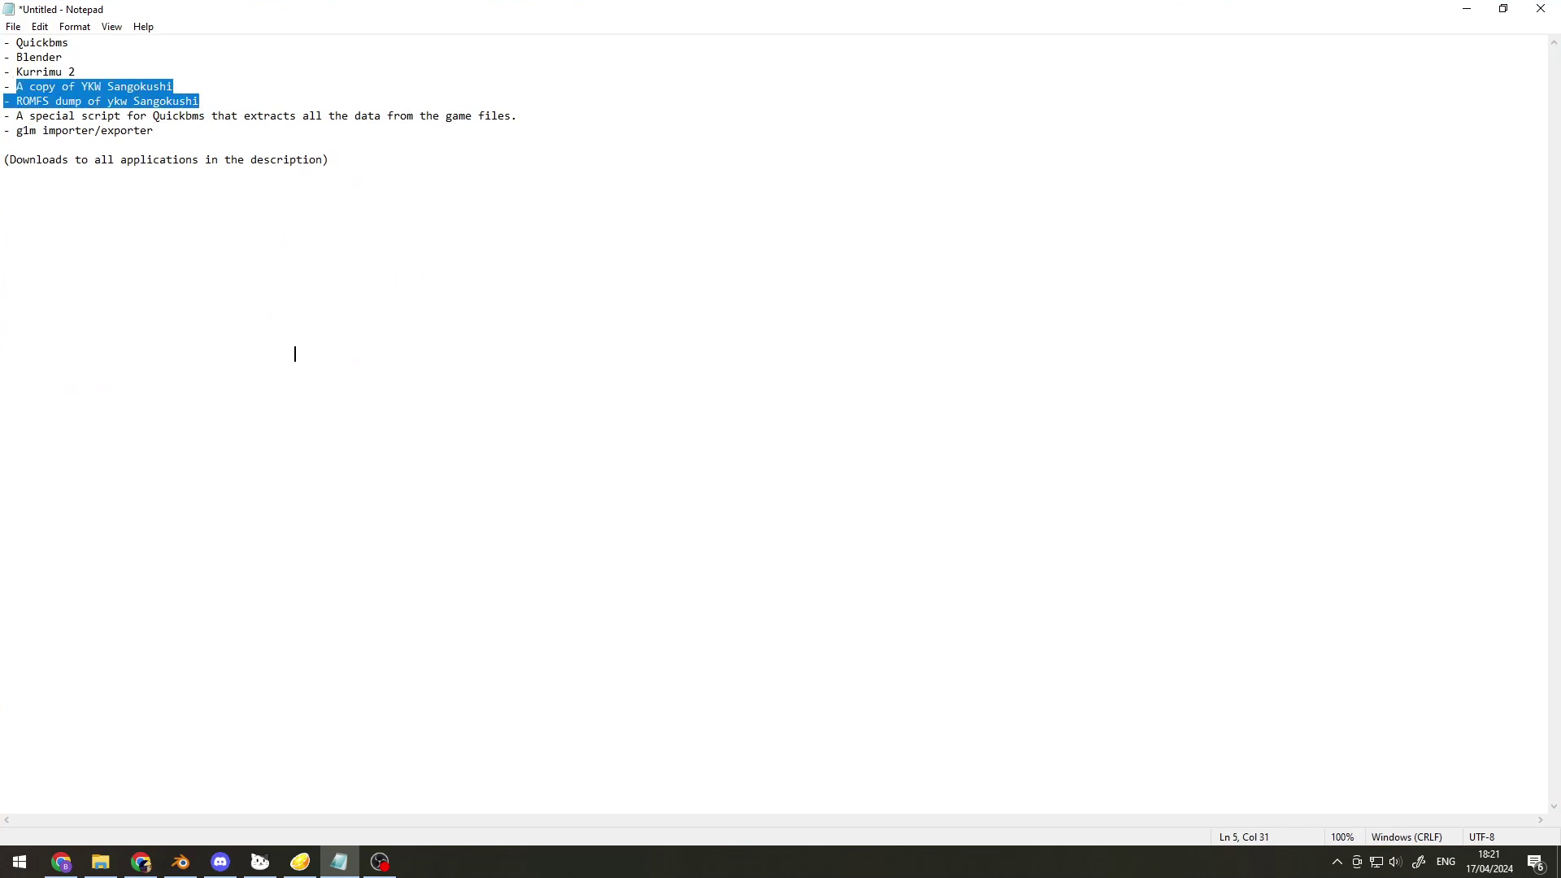
click(287, 373)
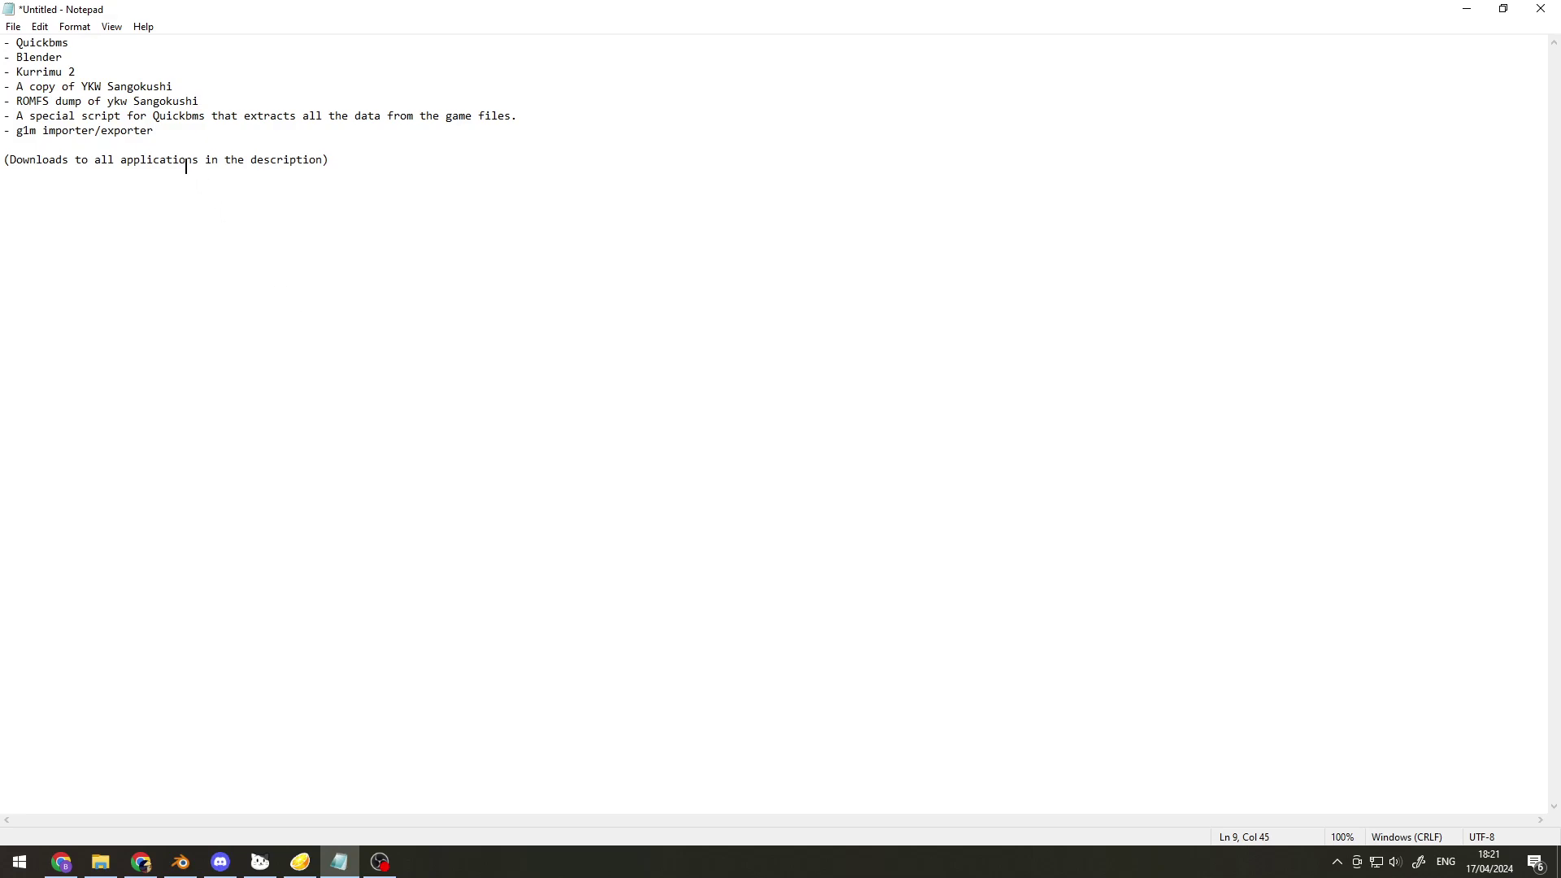
drag(207, 106, 20, 95)
click(337, 263)
Switch to Chrome and review the download pages for Blender, QuickBMS, the gust_stuff g1m exporter and yokai_sangokushi.zip.
click(142, 863)
click(106, 10)
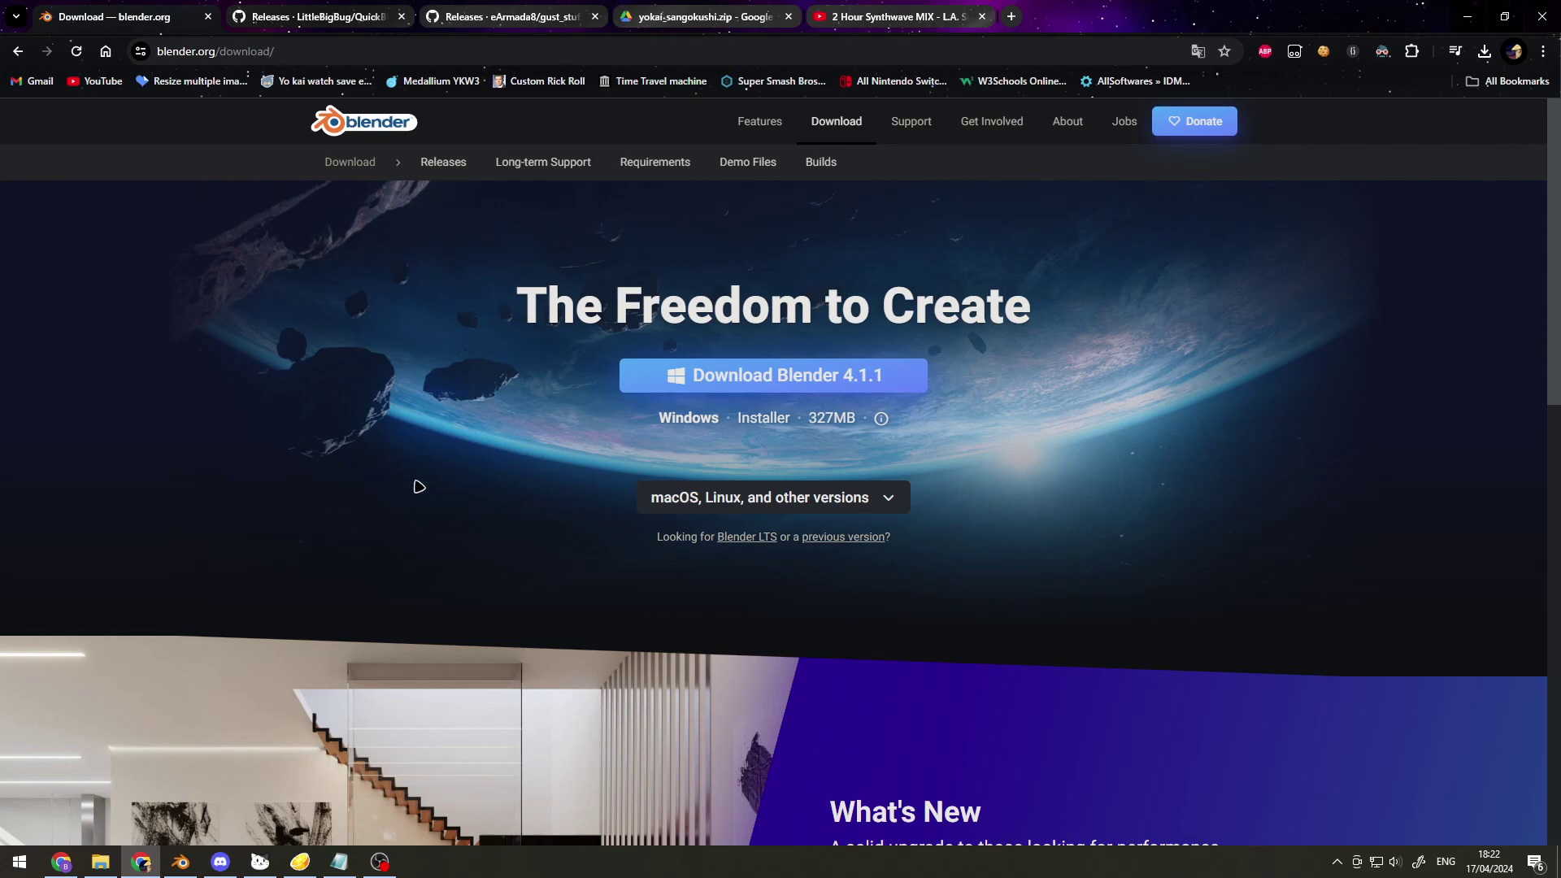
click(334, 10)
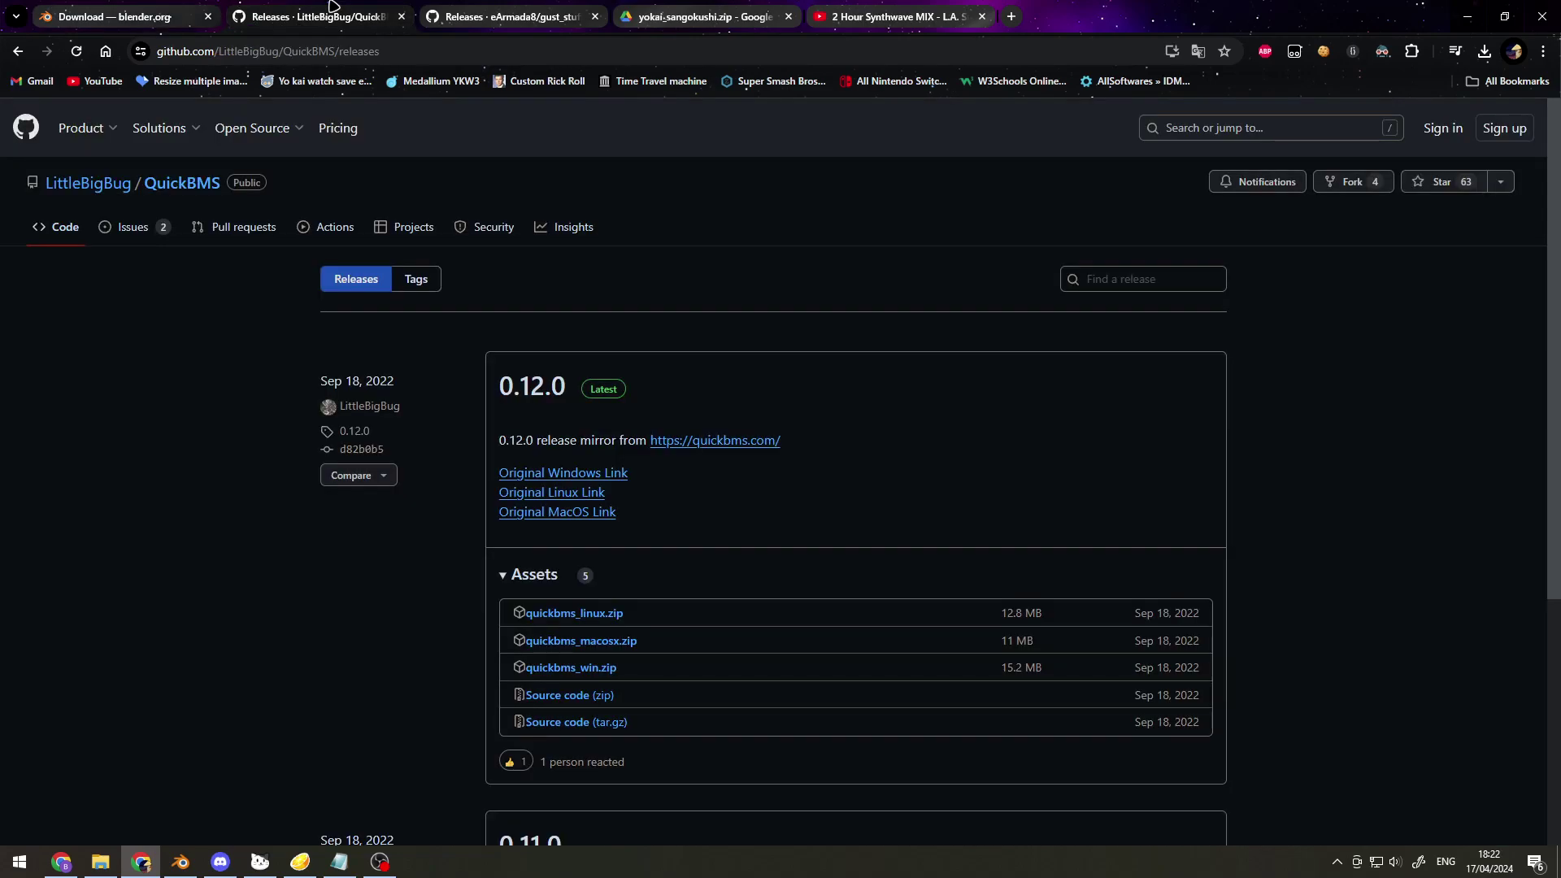
scroll(174, 436, down, 2)
scroll(300, 472, up, 2)
click(488, 16)
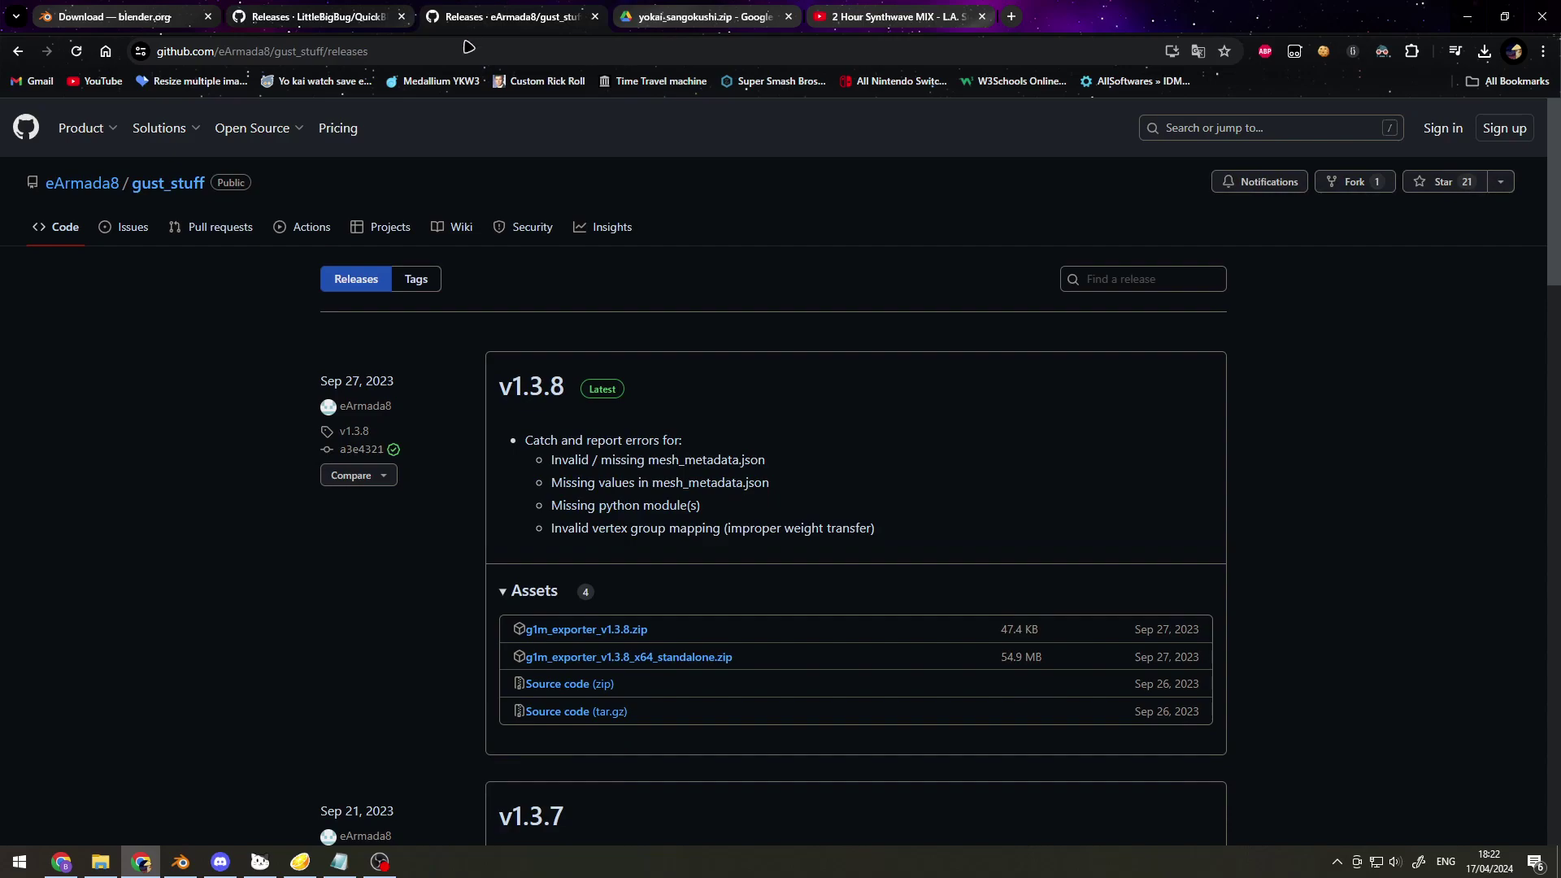
scroll(241, 455, down, 2)
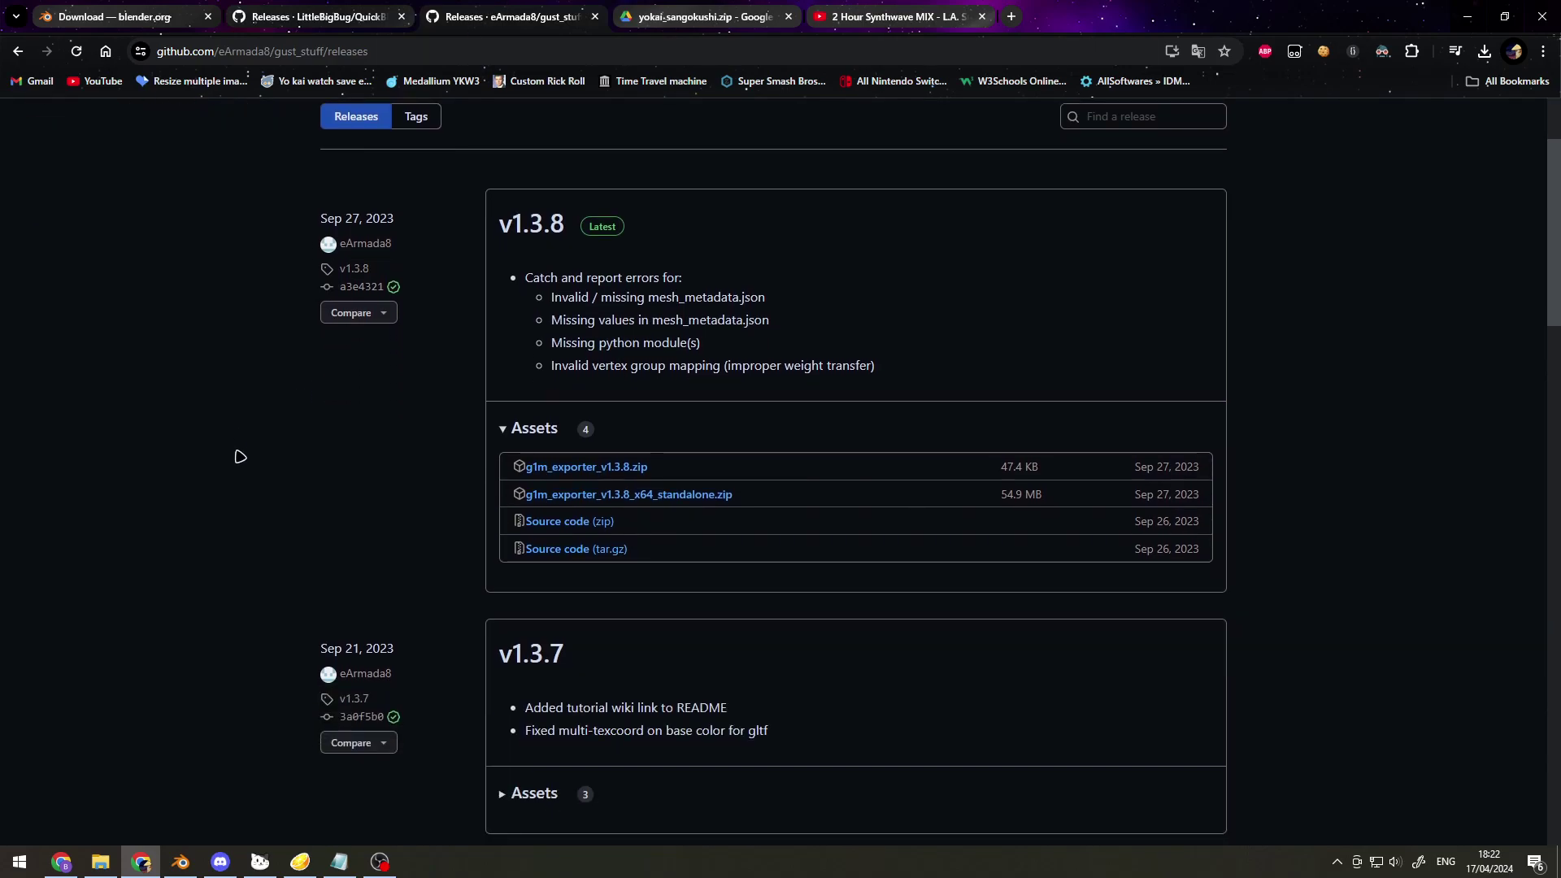
scroll(240, 457, up, 2)
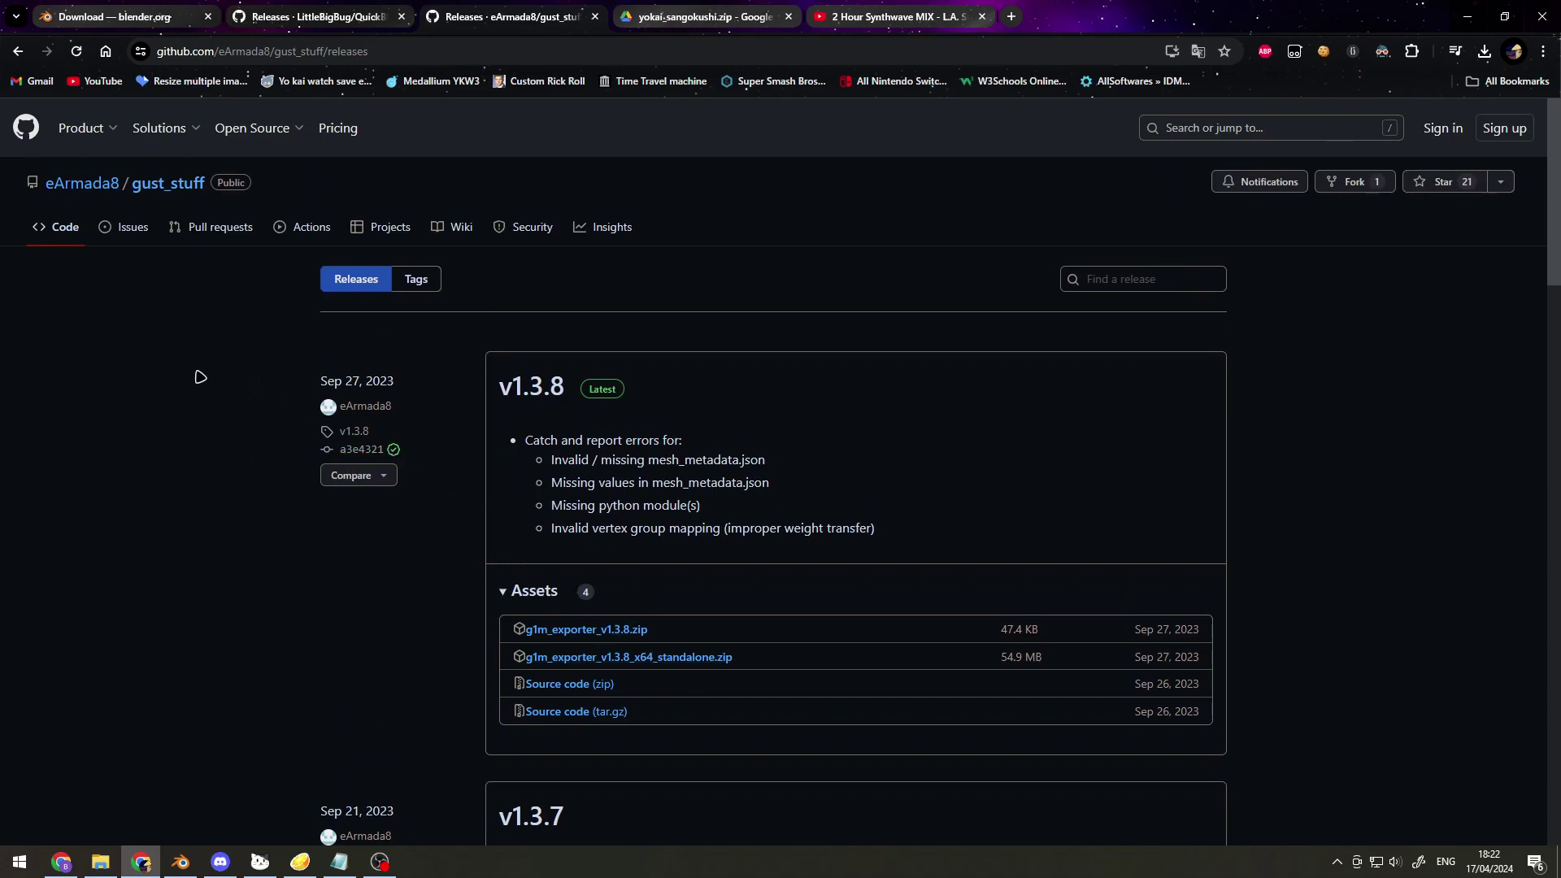
click(671, 10)
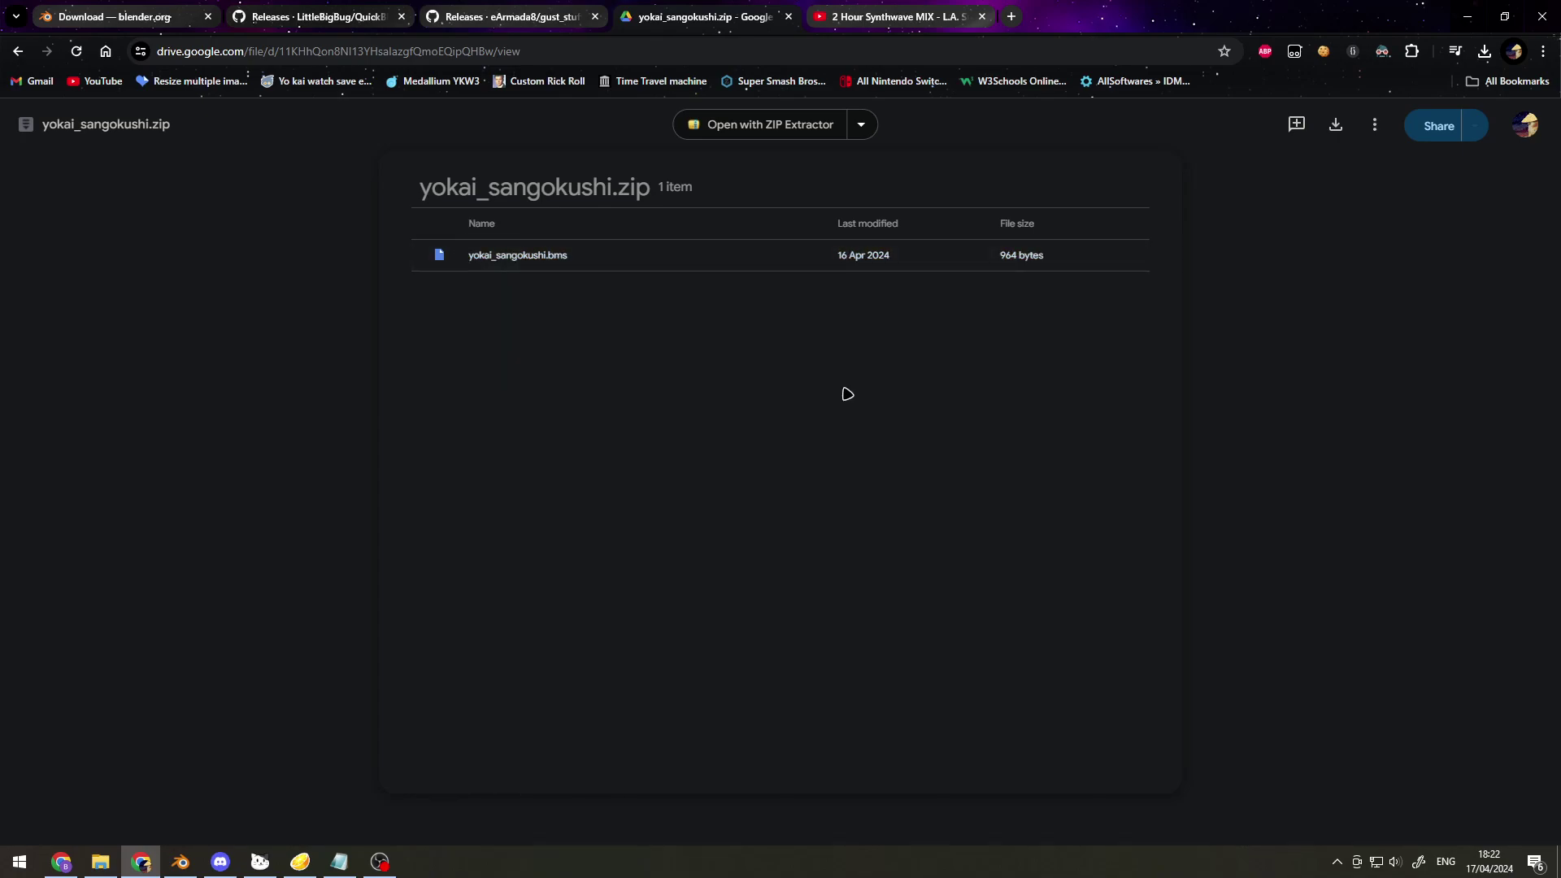
Switch to Citra and open the mods location of the Yo-kai Sangokushi game.
click(300, 862)
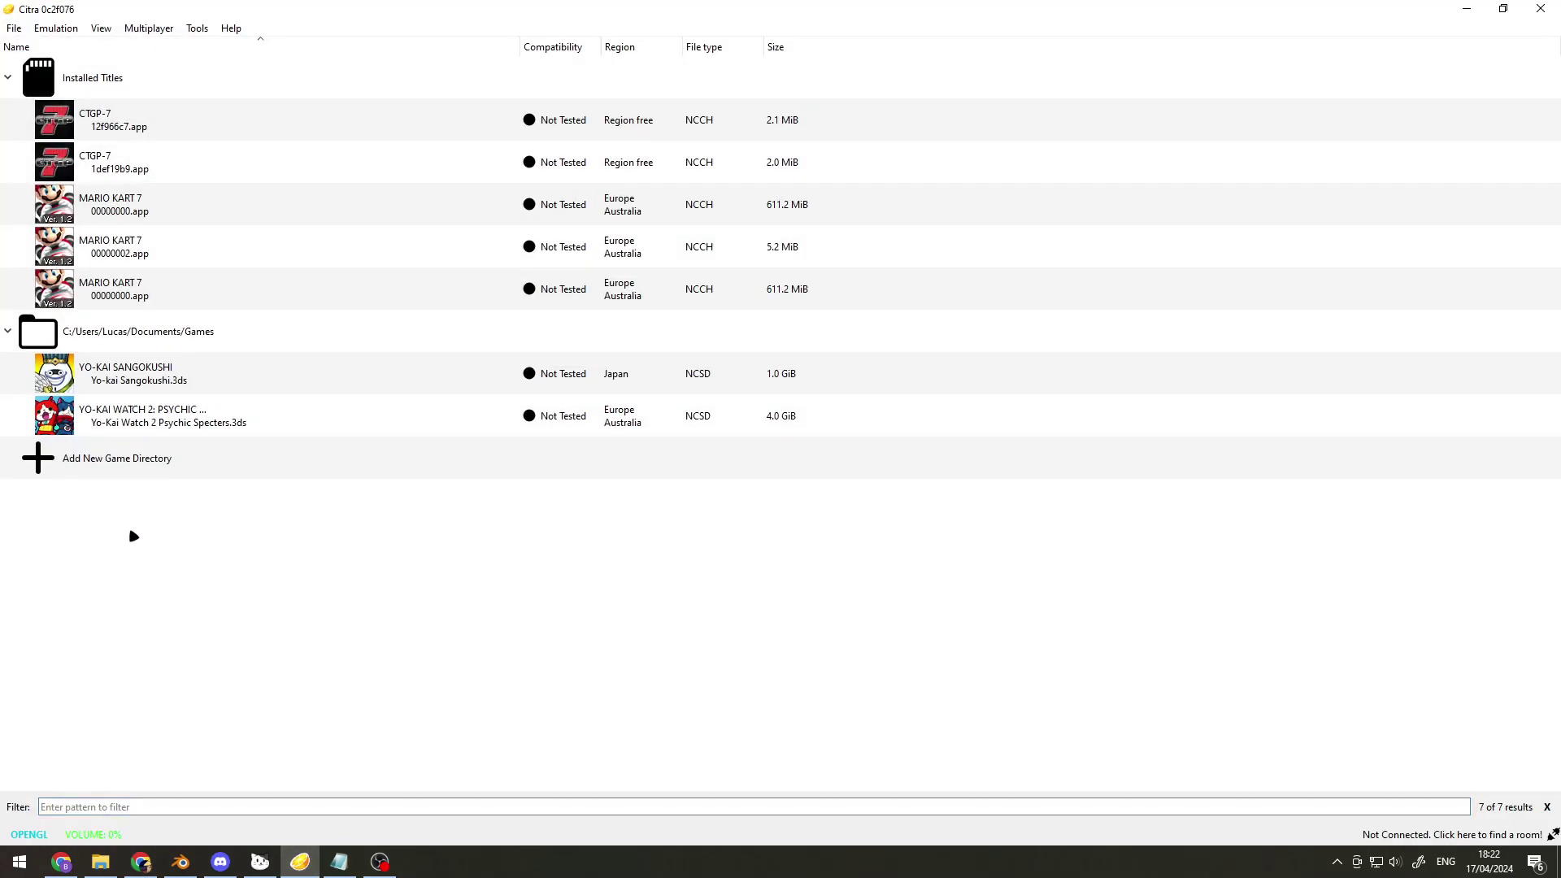
click(123, 382)
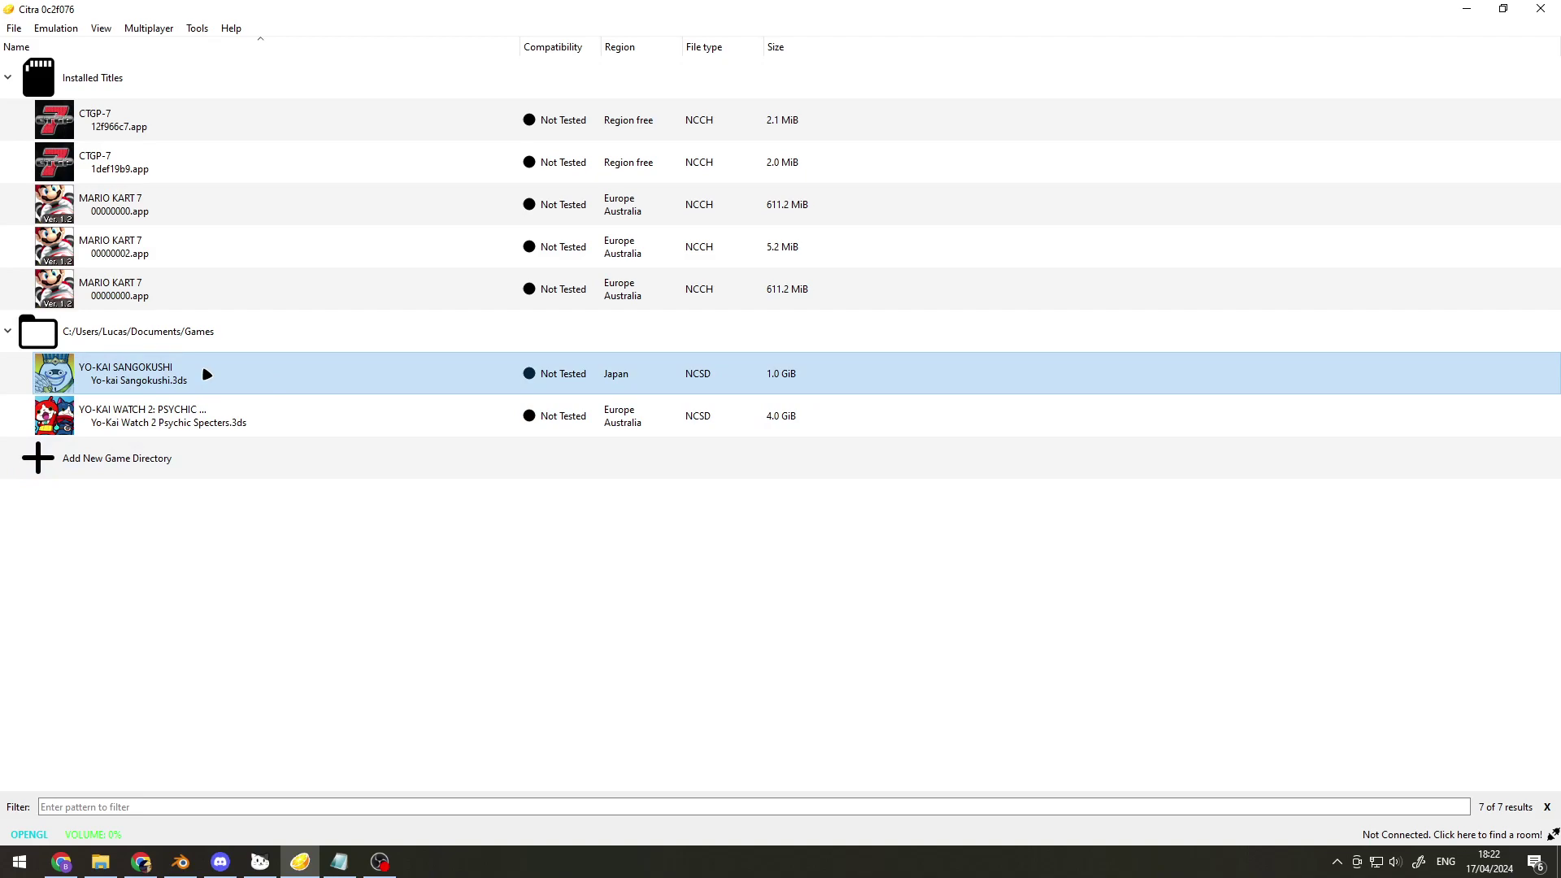
right_click(319, 374)
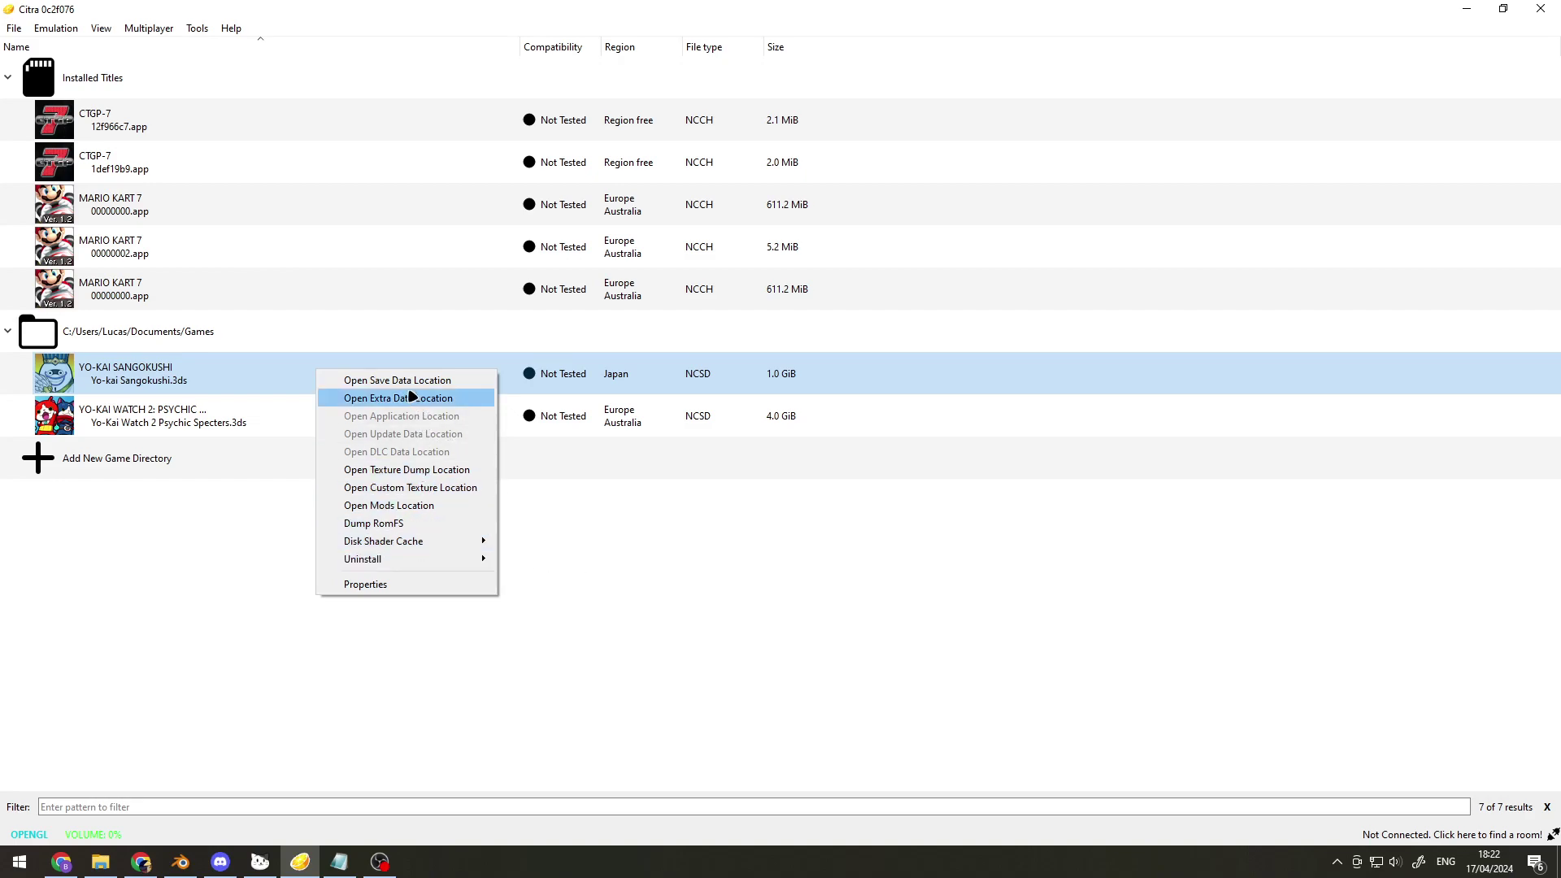
click(392, 507)
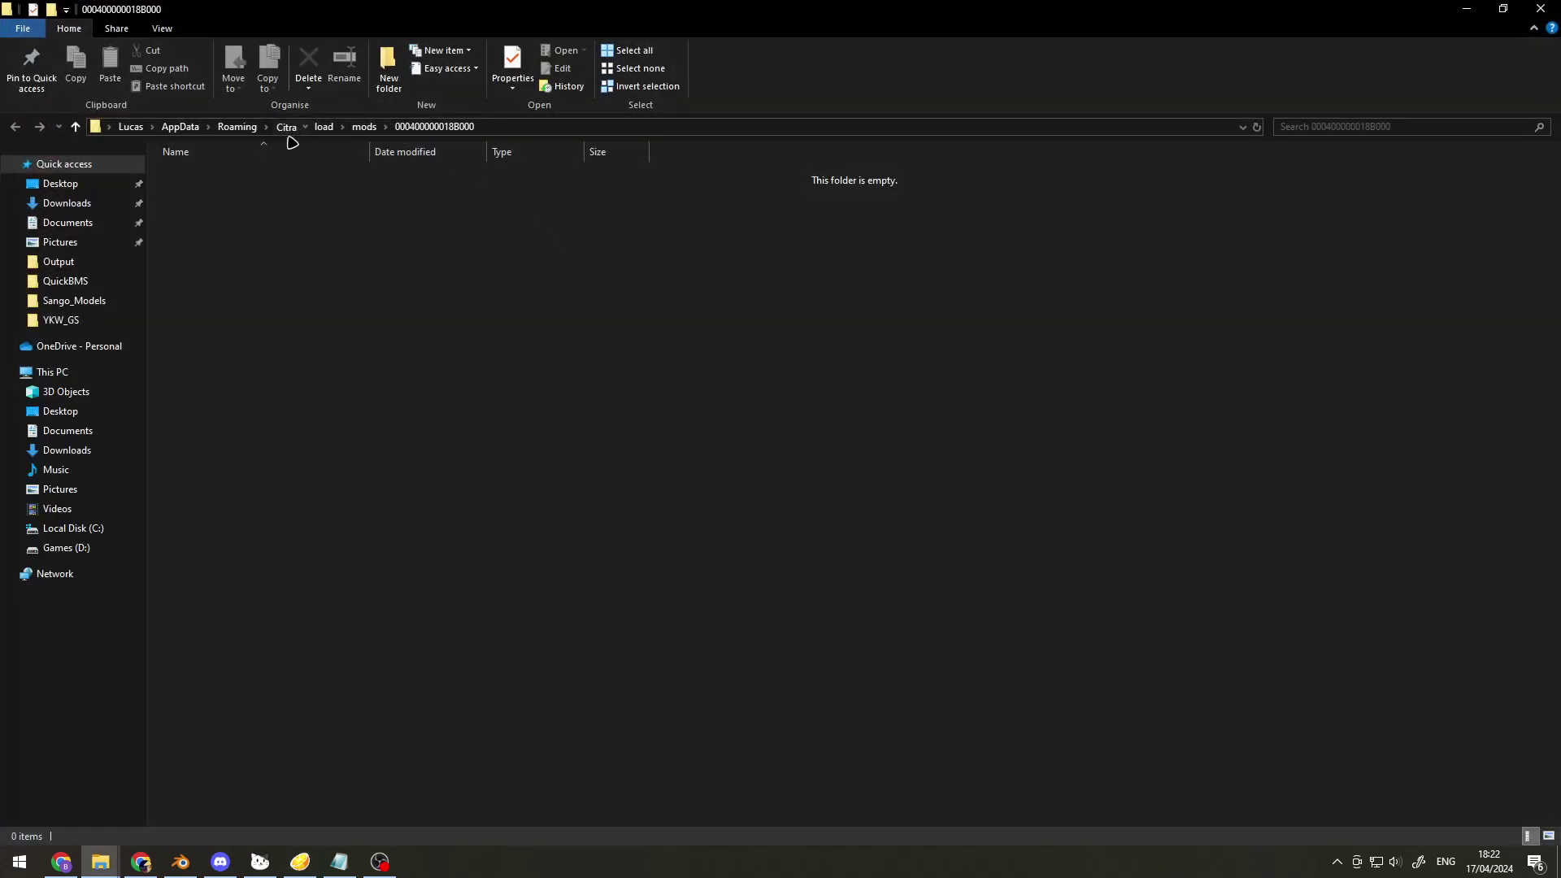
click(289, 127)
double_click(203, 215)
double_click(200, 177)
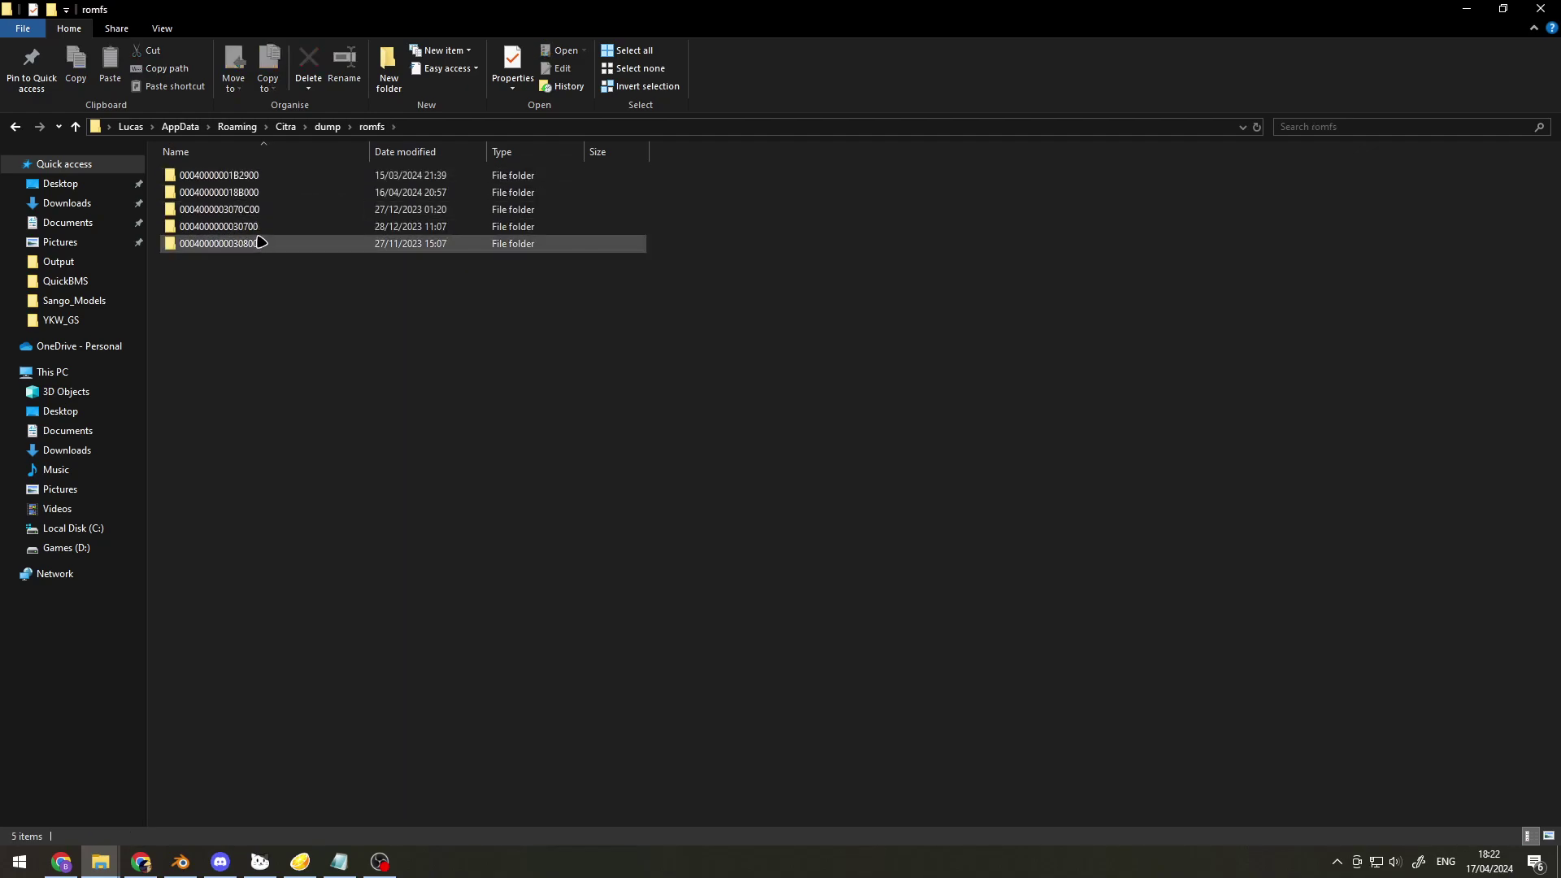
double_click(268, 193)
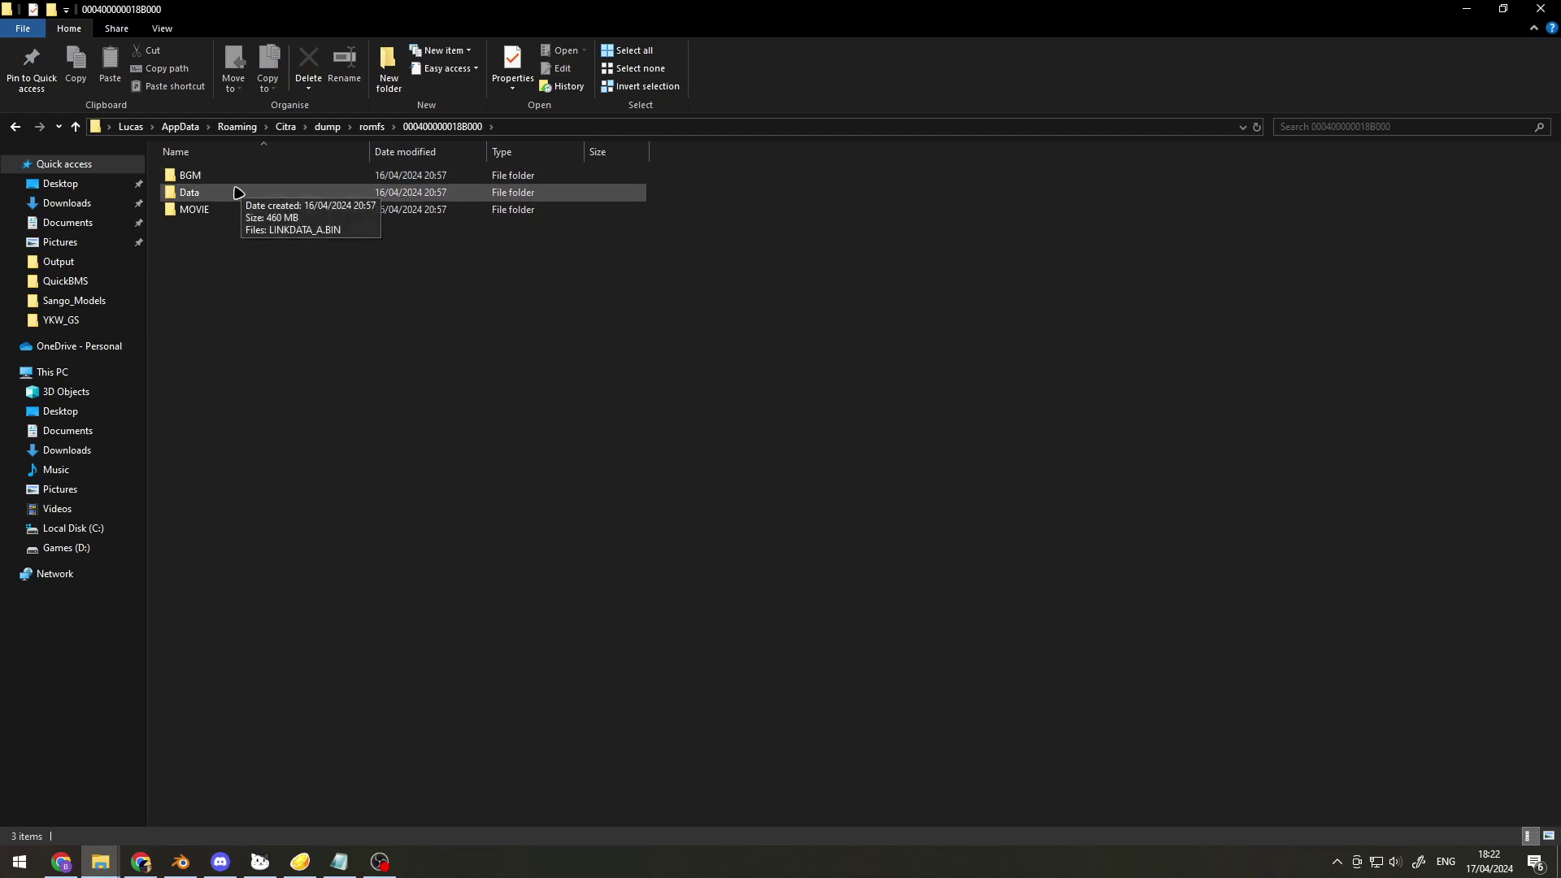
double_click(207, 195)
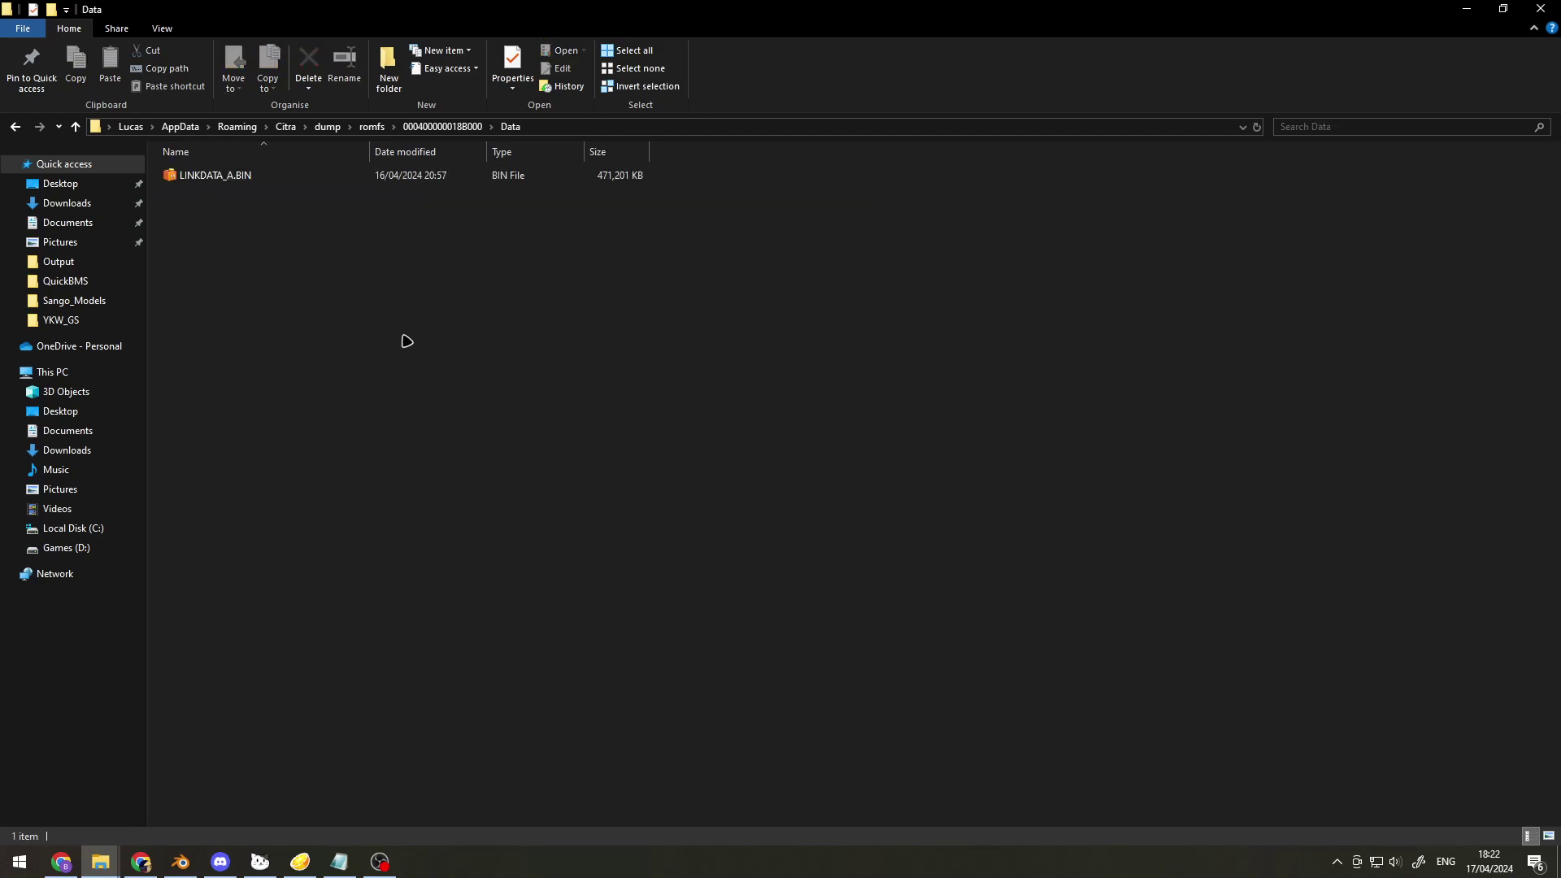
drag(569, 358, 195, 173)
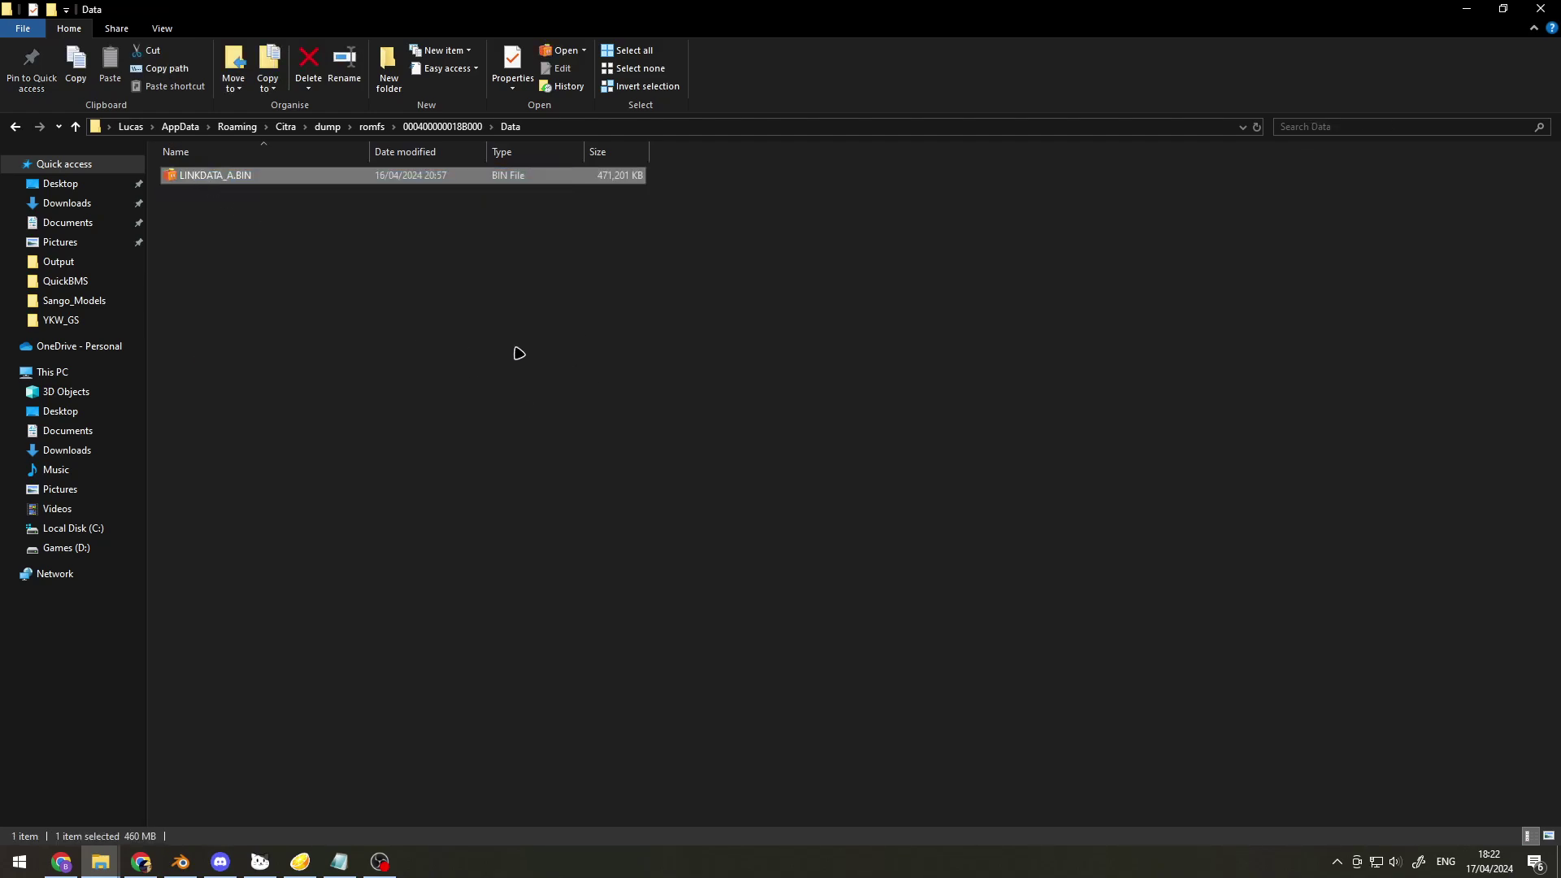
click(313, 262)
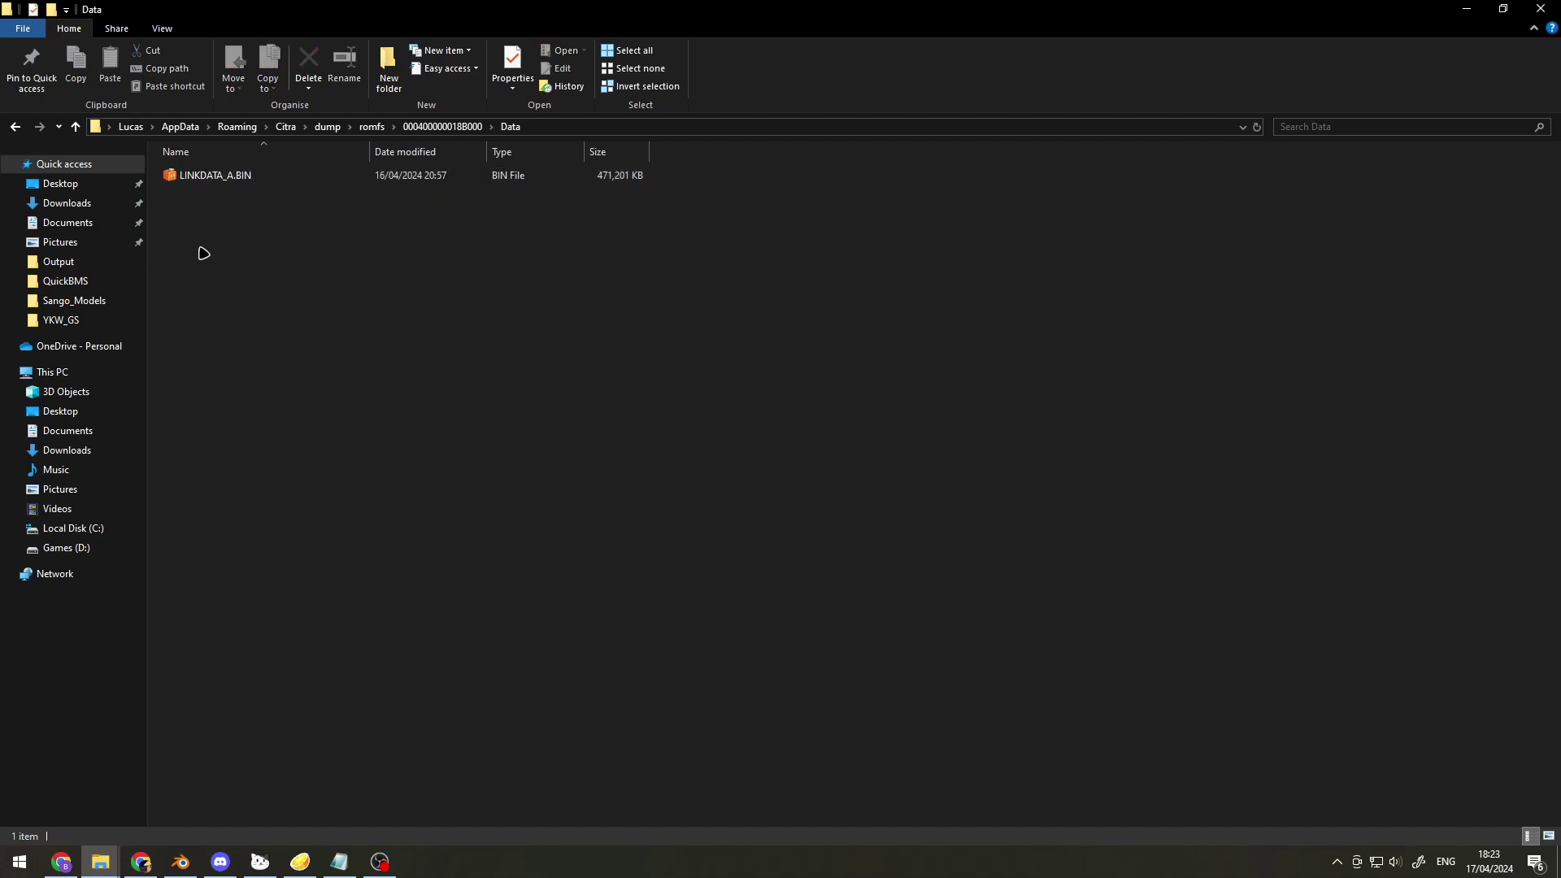
drag(293, 299, 209, 164)
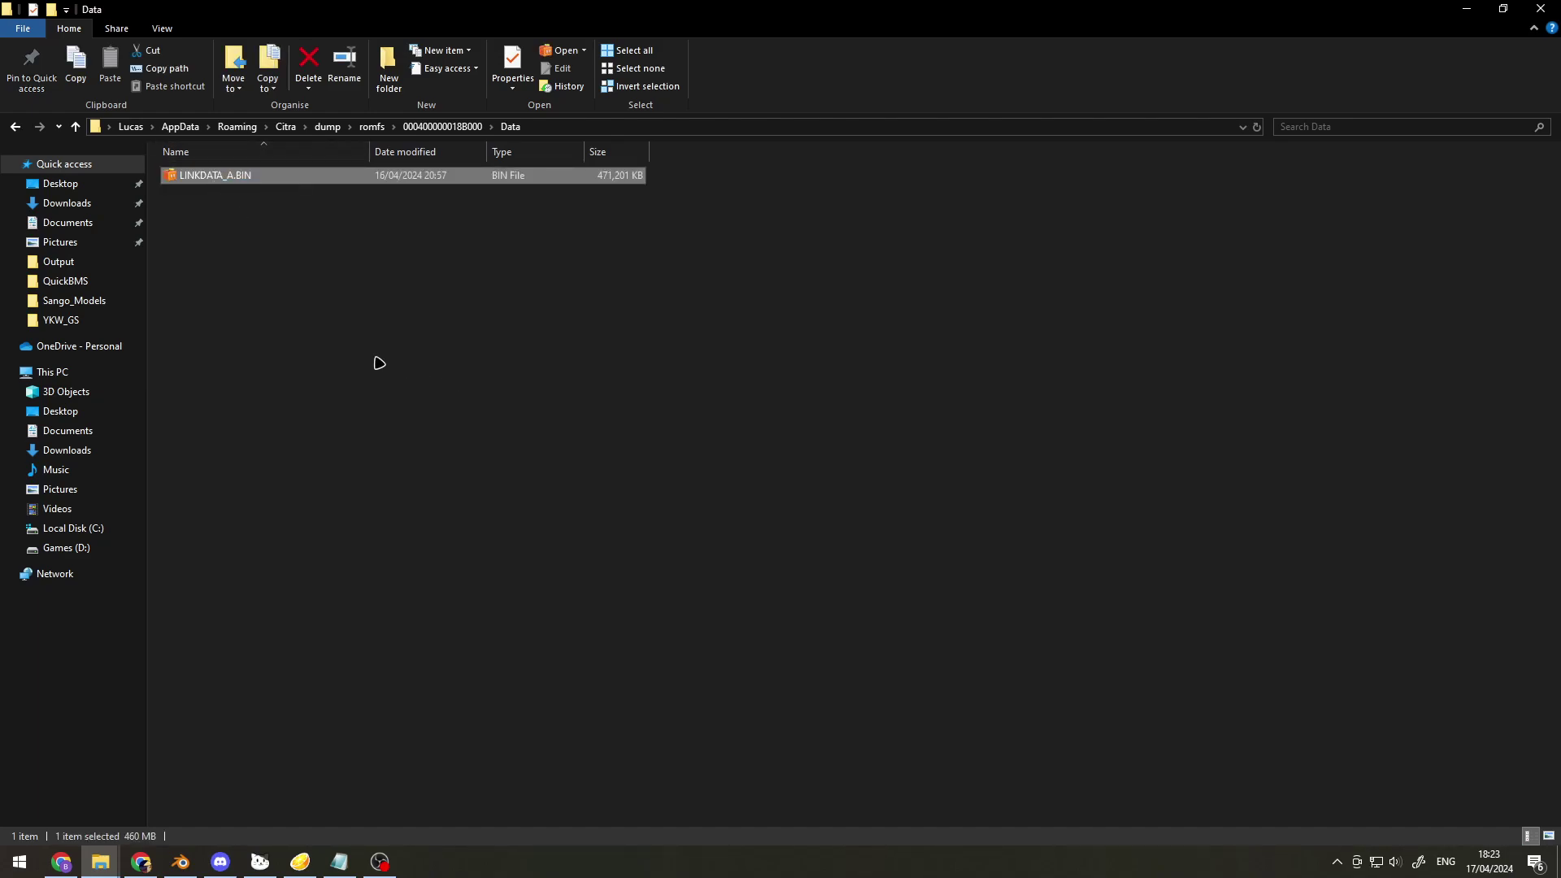
click(274, 328)
Open the QuickBMS folder and delete the yokai_sangokushi.zip archive.
click(98, 281)
drag(248, 351, 230, 208)
click(571, 404)
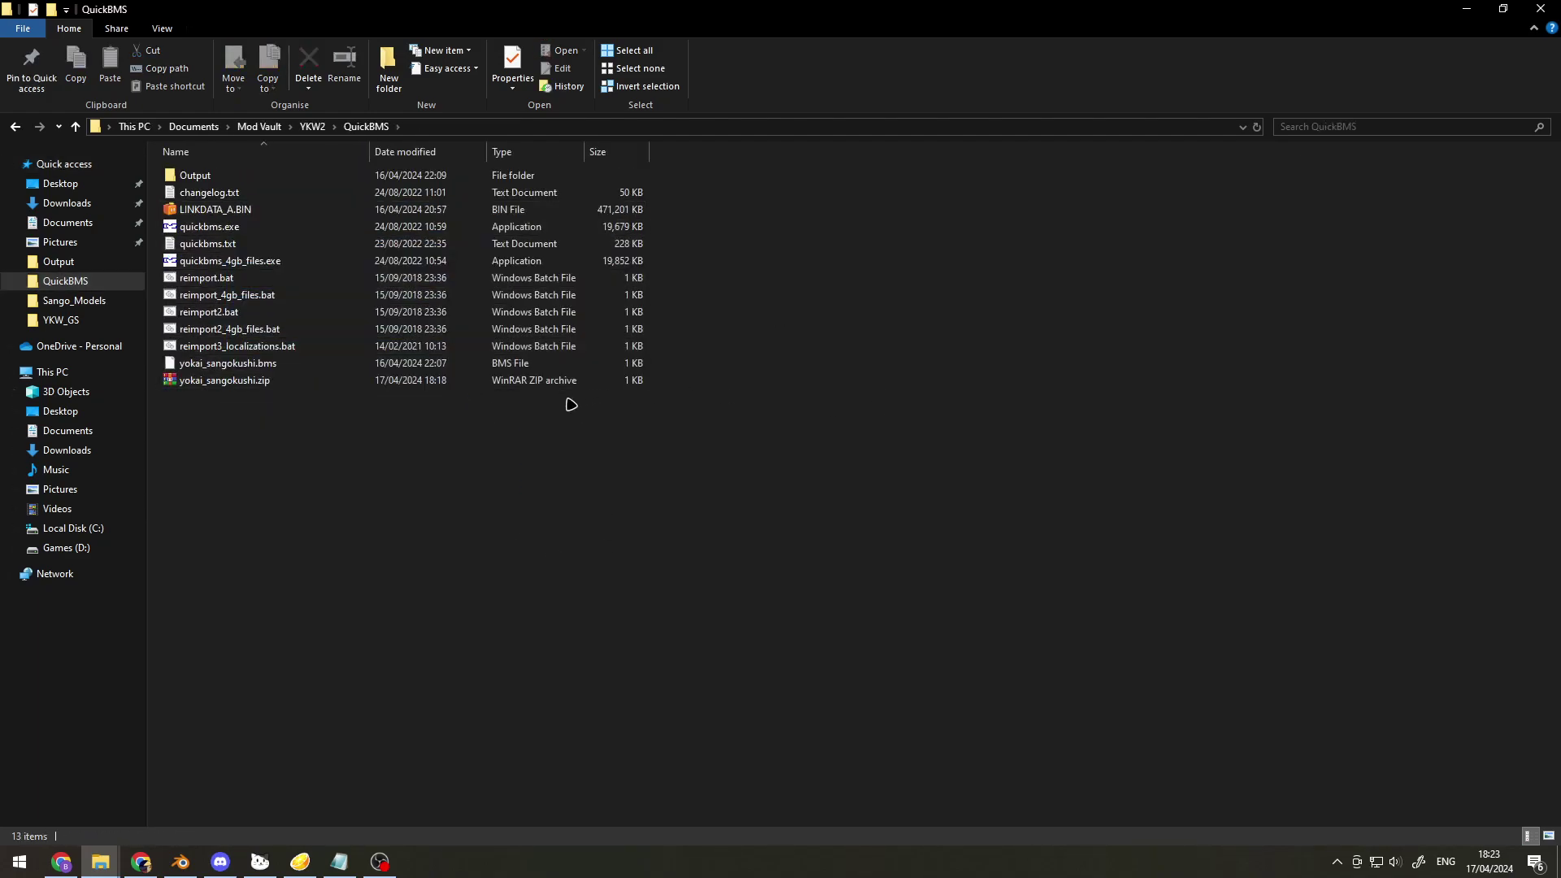
click(273, 386)
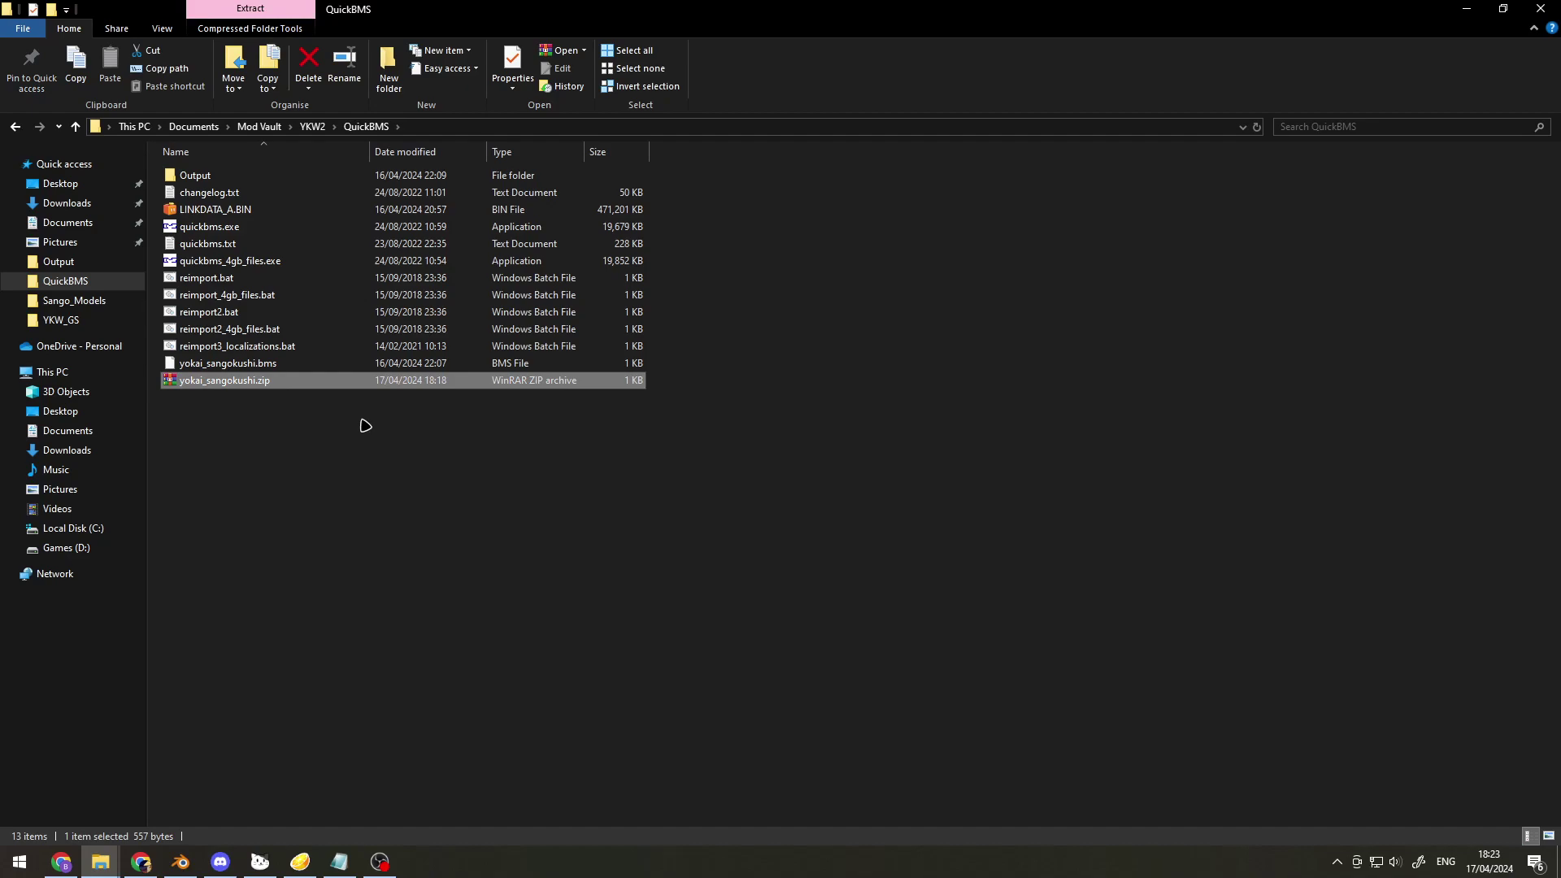
key(Delete)
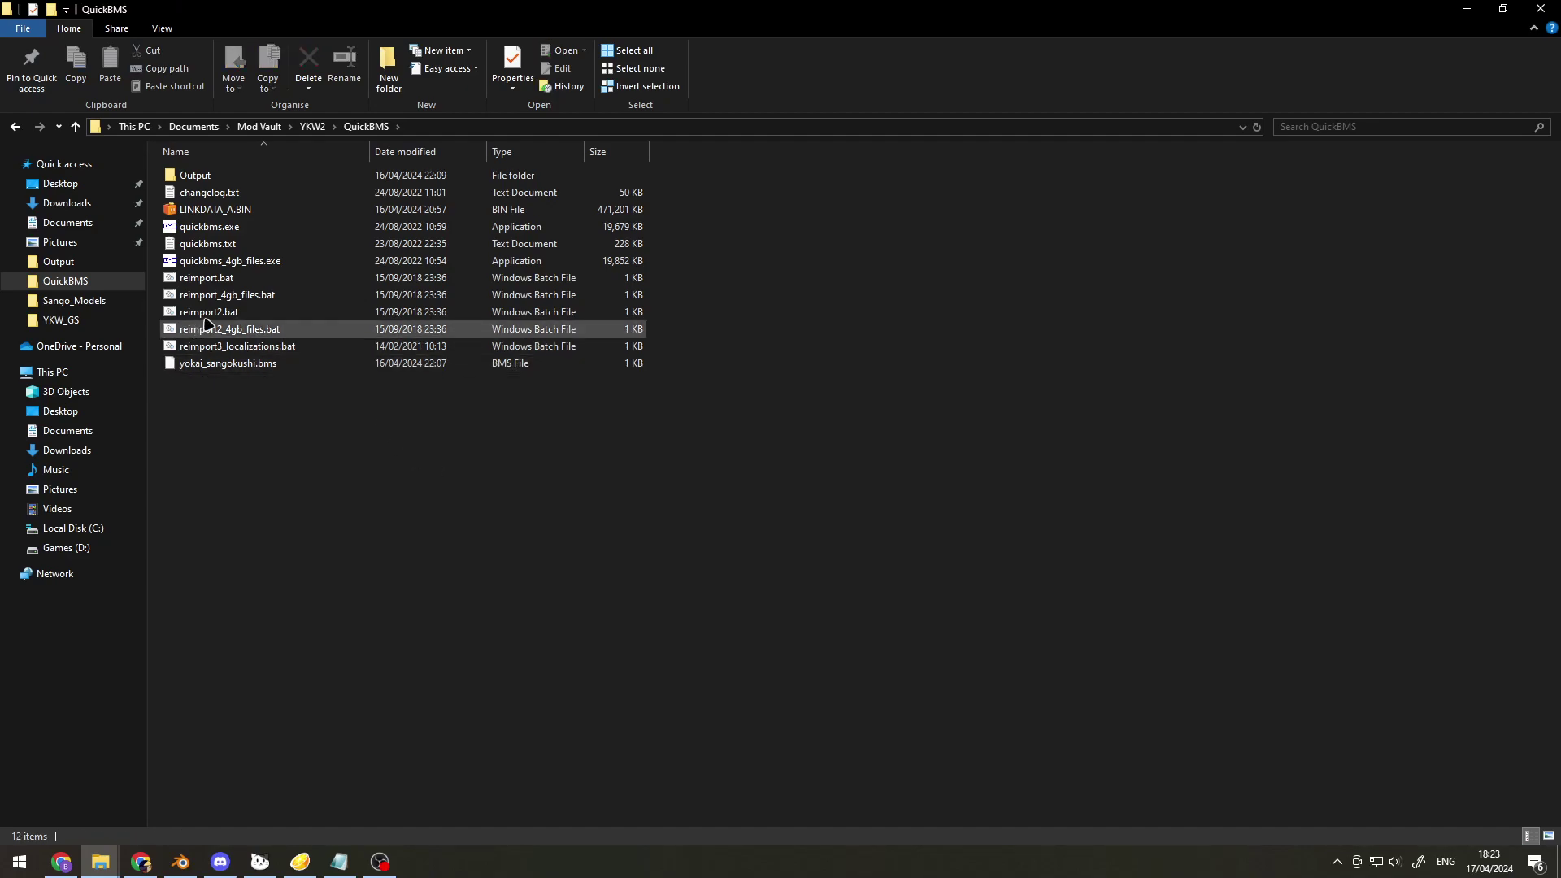
drag(720, 580, 506, 511)
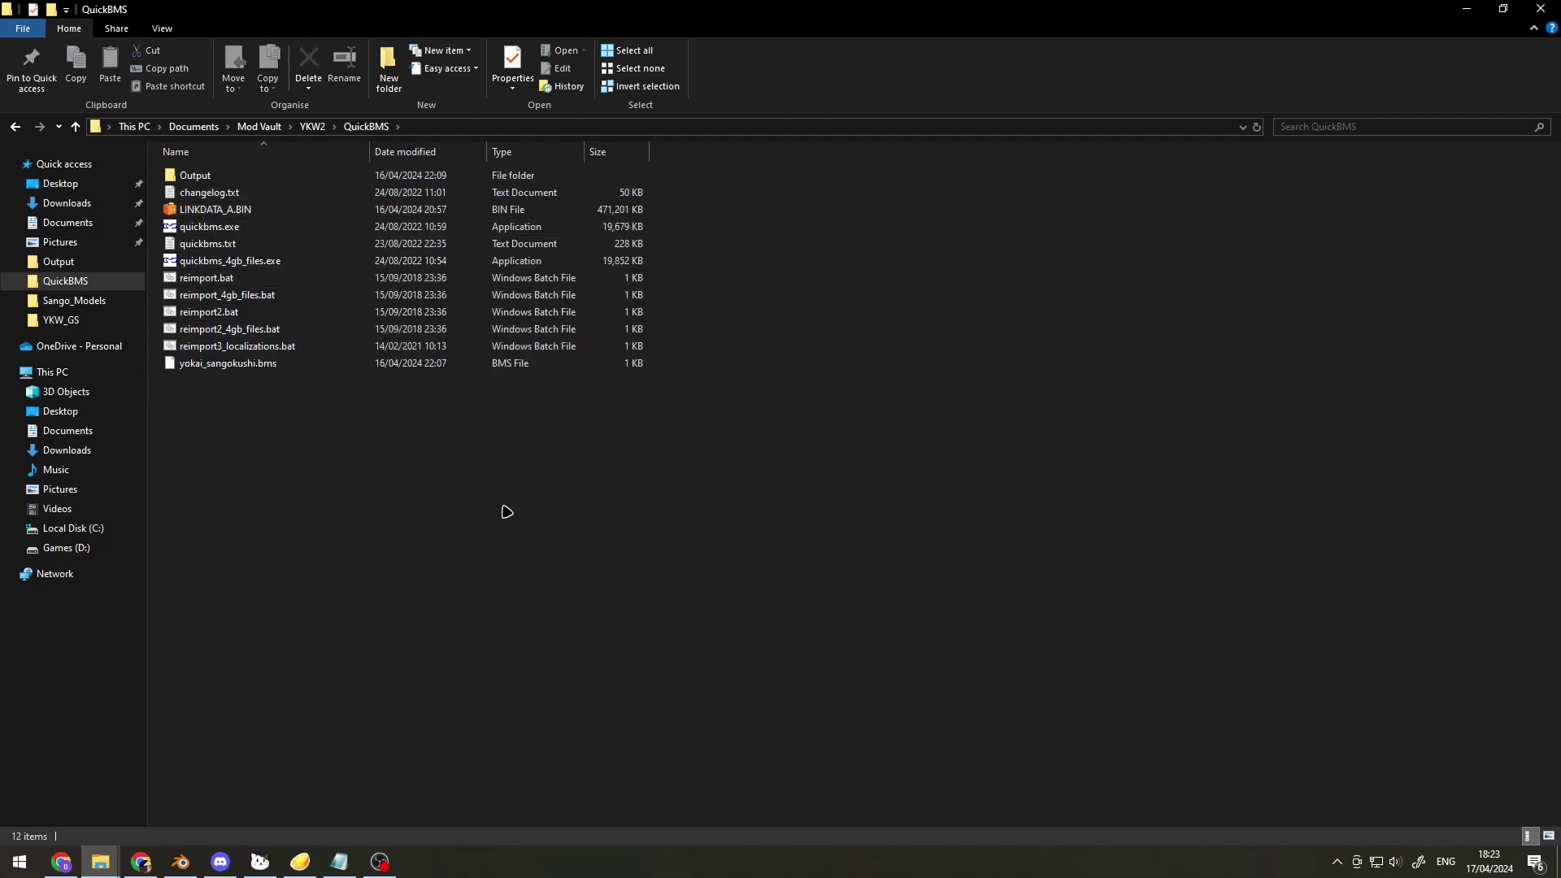
click(309, 209)
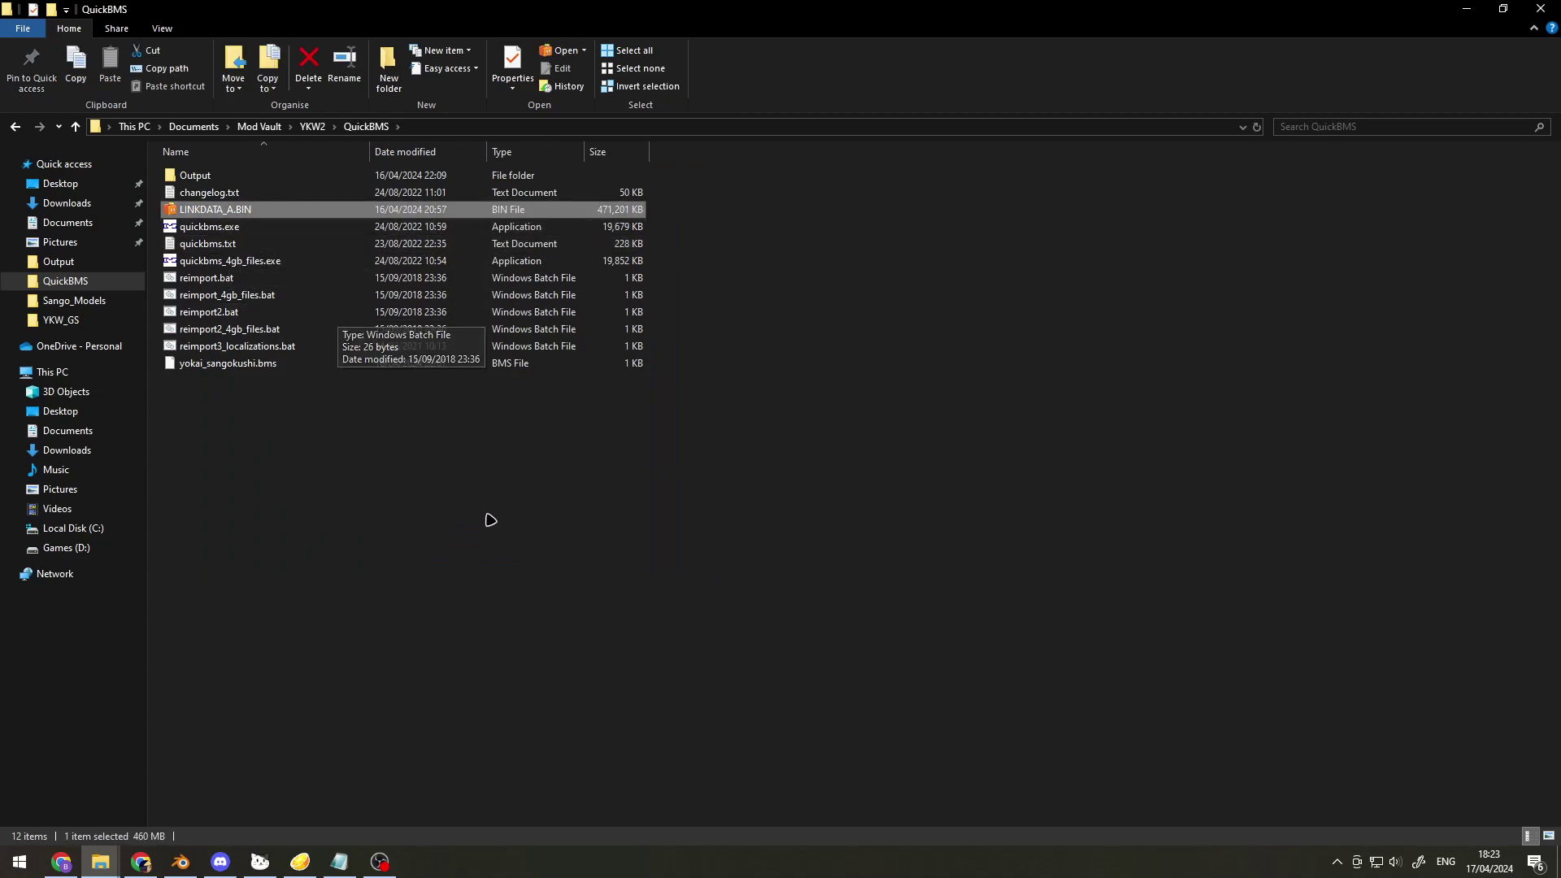
click(396, 477)
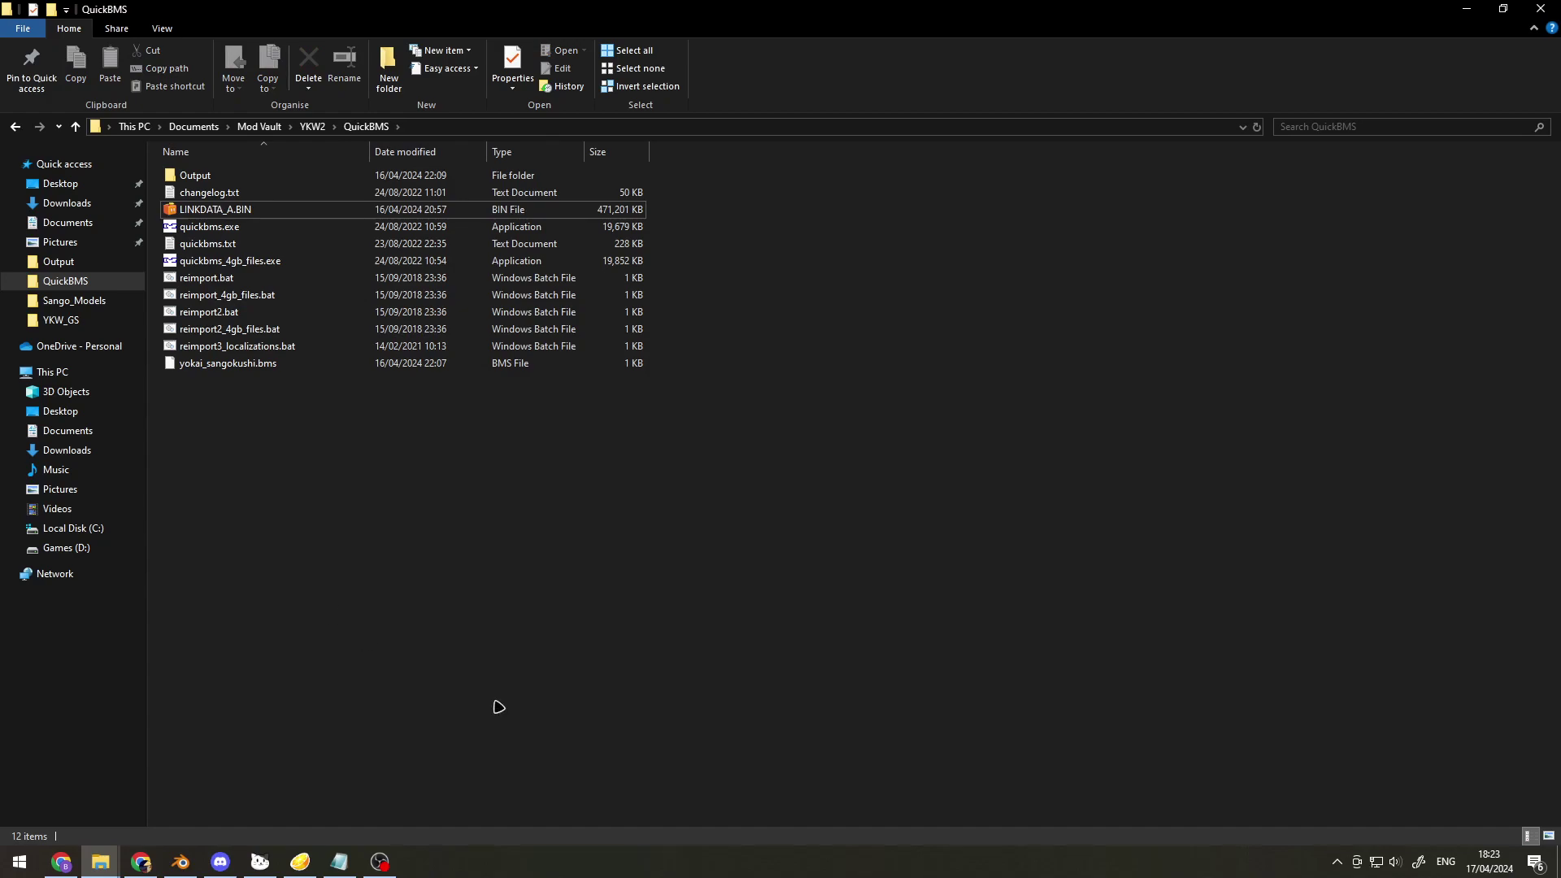
Run quickbms_4gb_files.exe and load yokai_sangokushi.bms from the QuickBMS folder as the script.
double_click(258, 265)
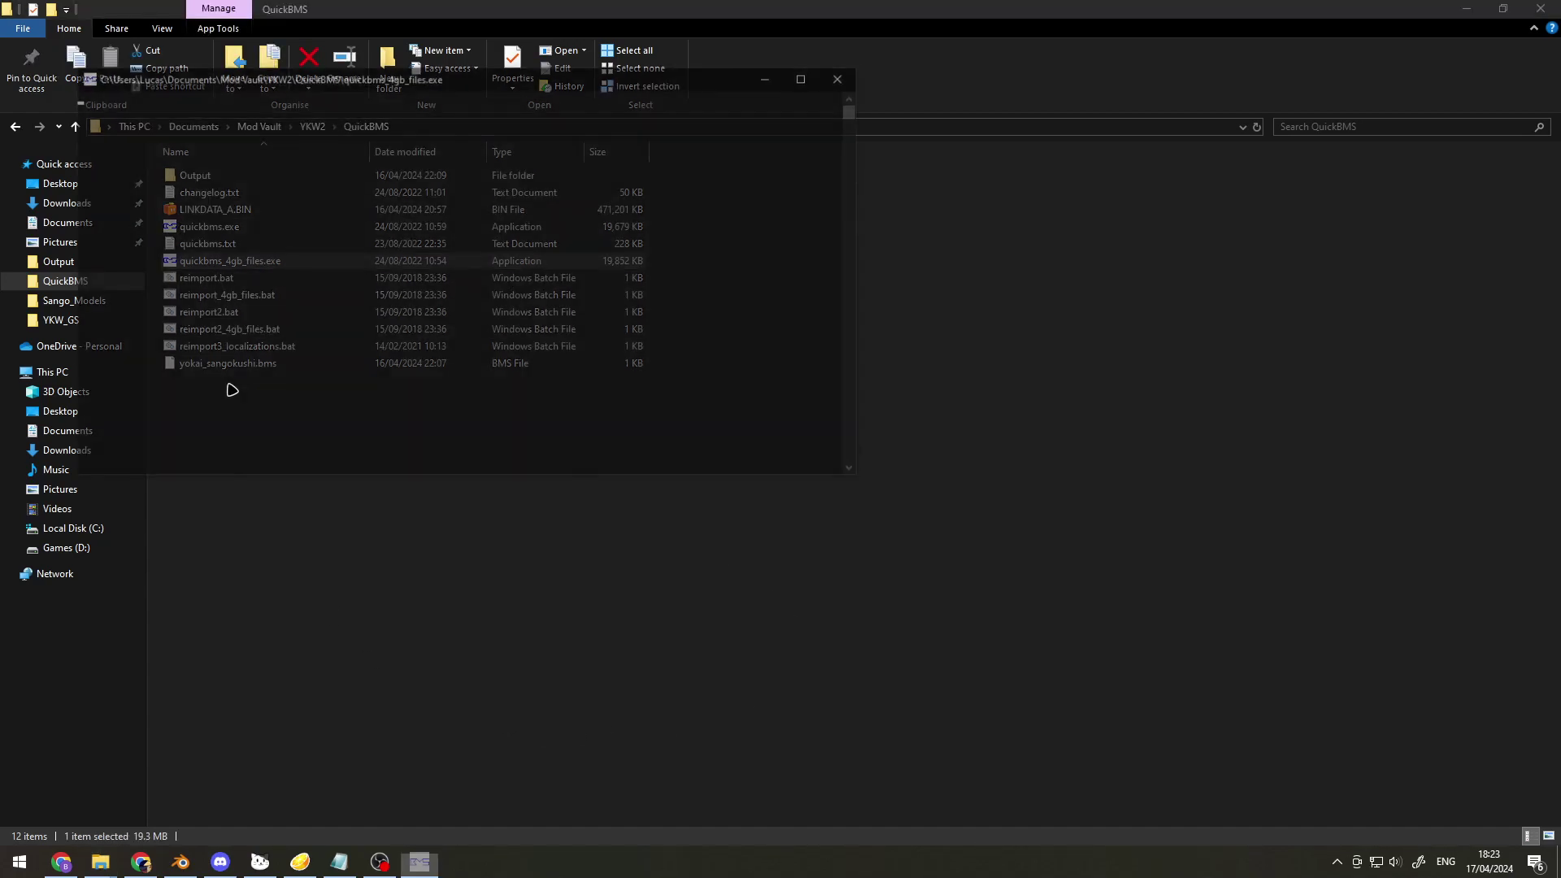
drag(348, 78, 1014, 161)
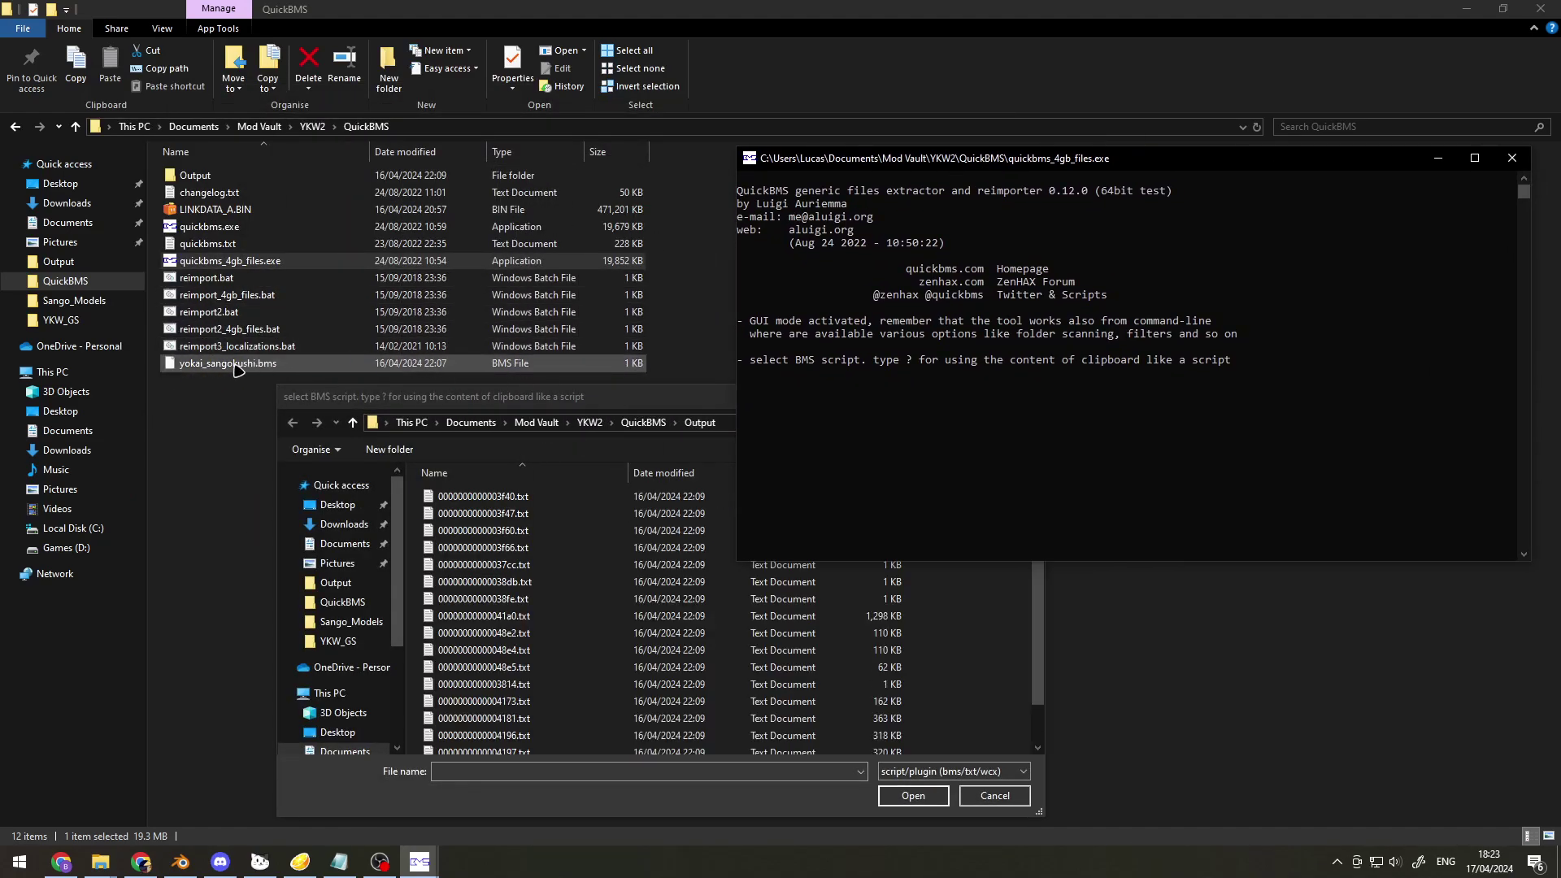
click(670, 395)
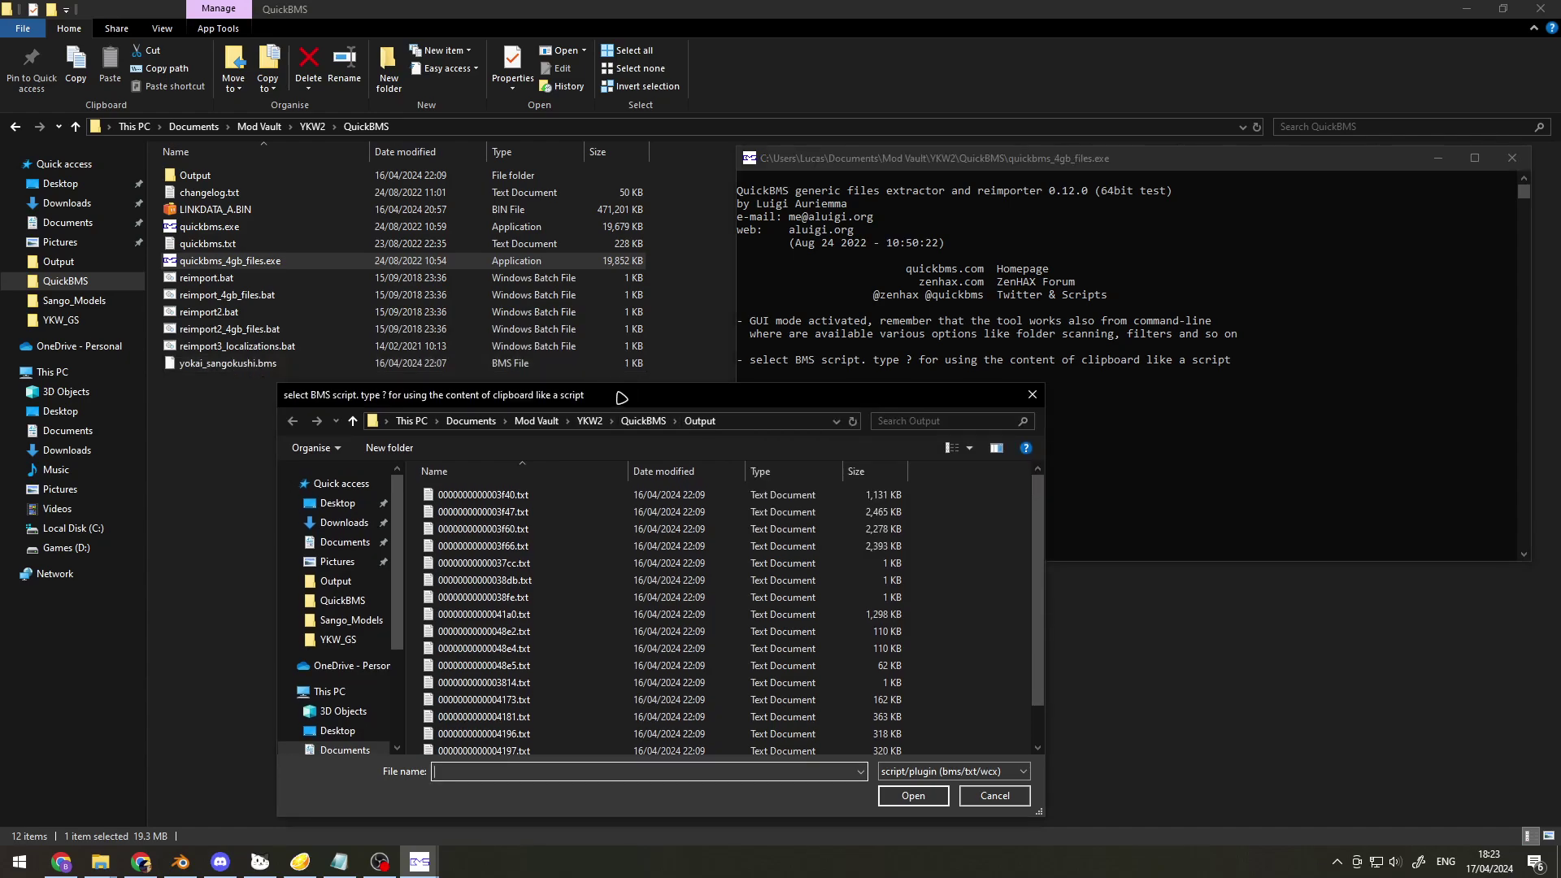
click(641, 420)
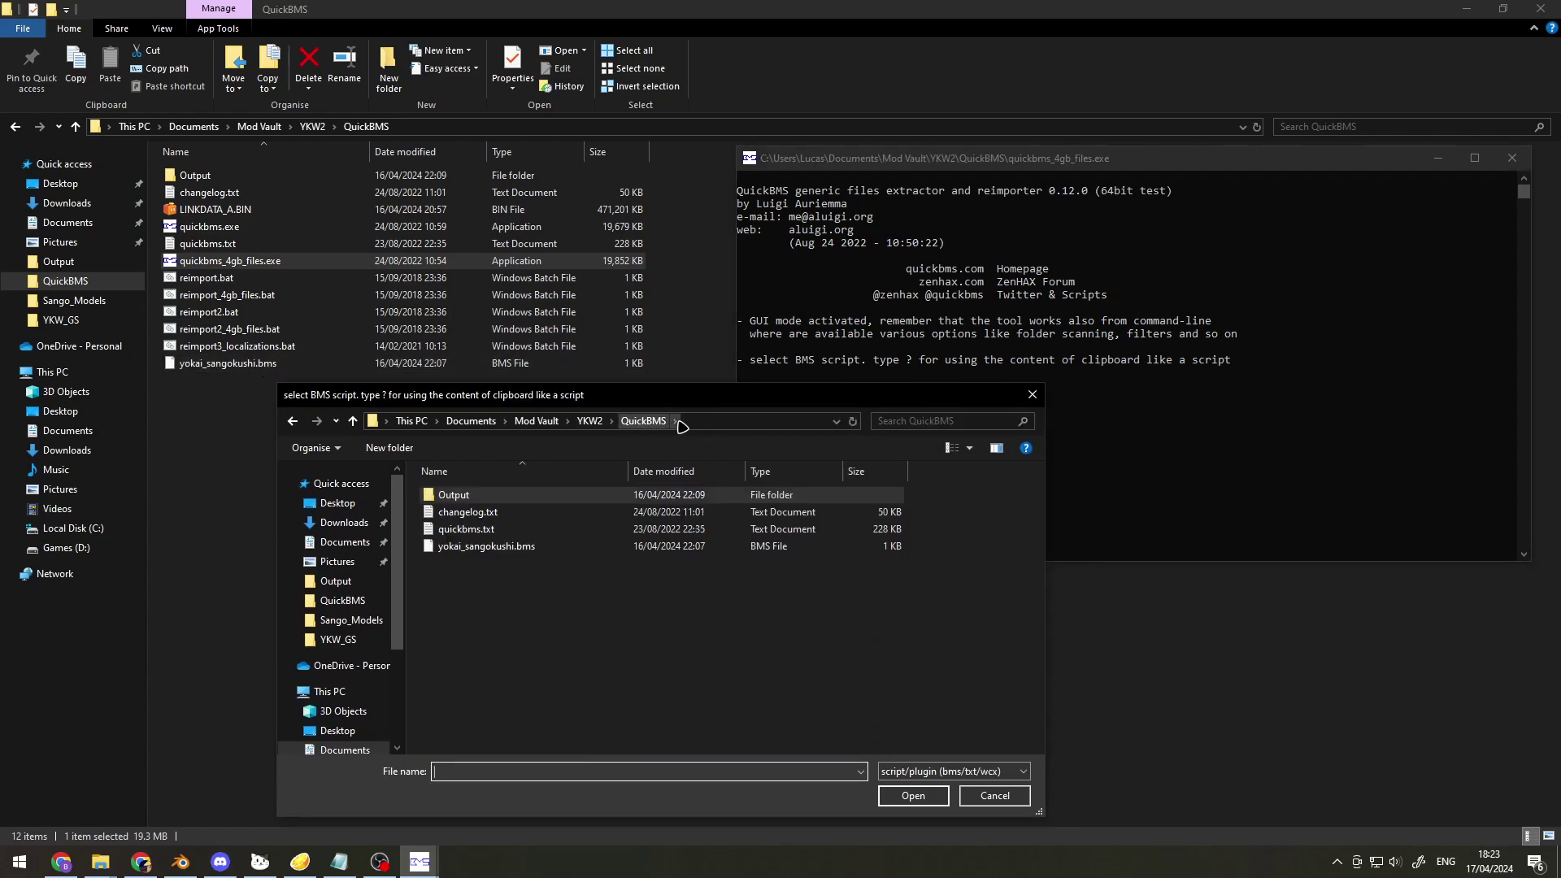
double_click(513, 548)
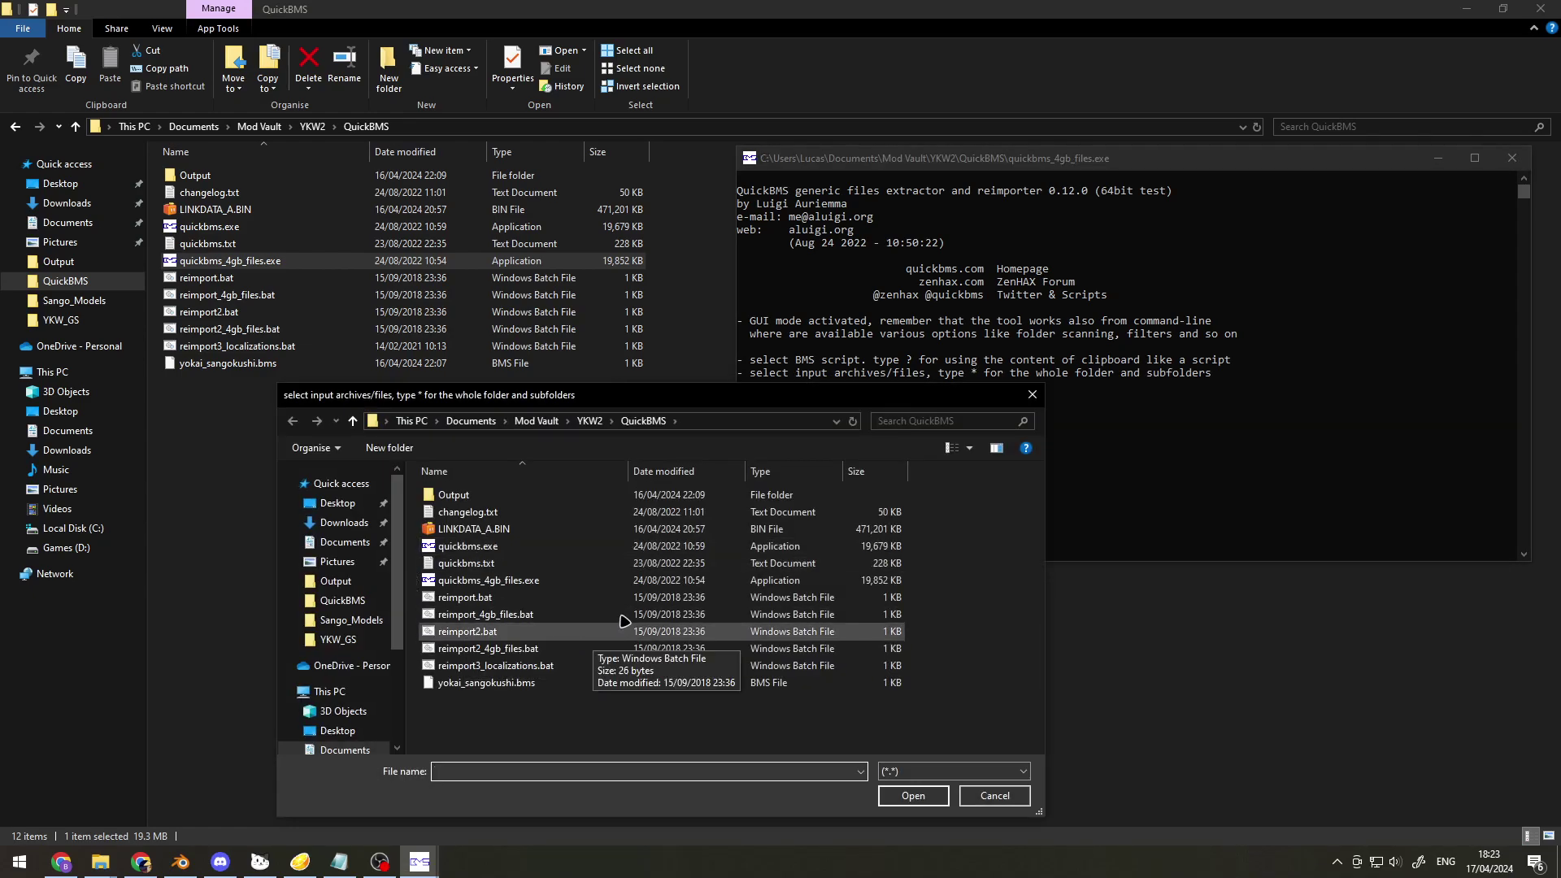
Choose LINKDATA_A.BIN as the input archive, browse the Output folder as the extraction destination, and cancel the extraction.
double_click(493, 531)
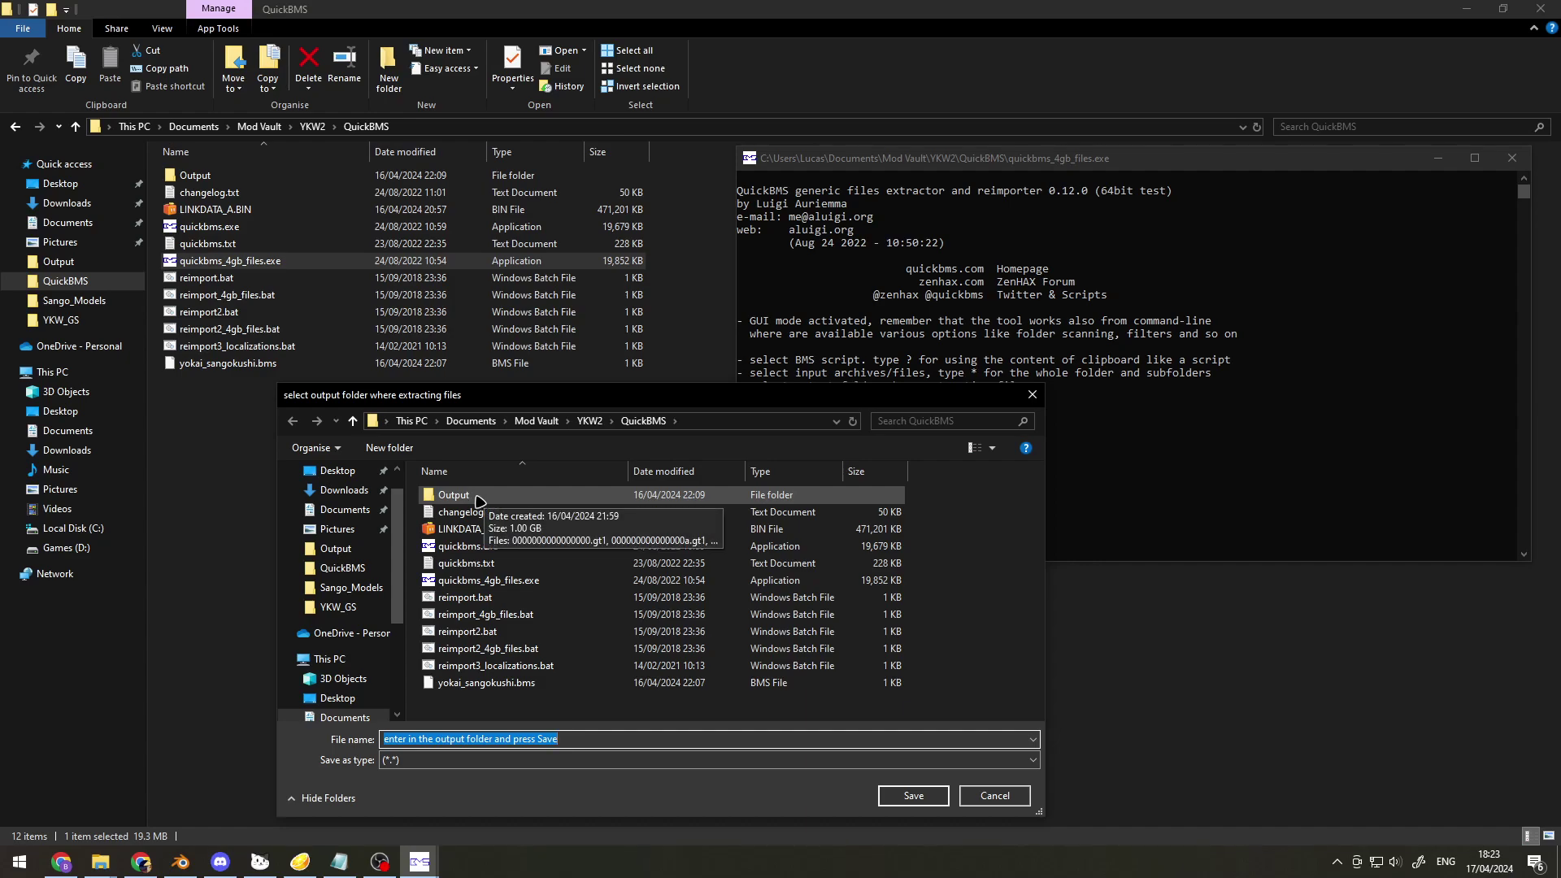
double_click(480, 499)
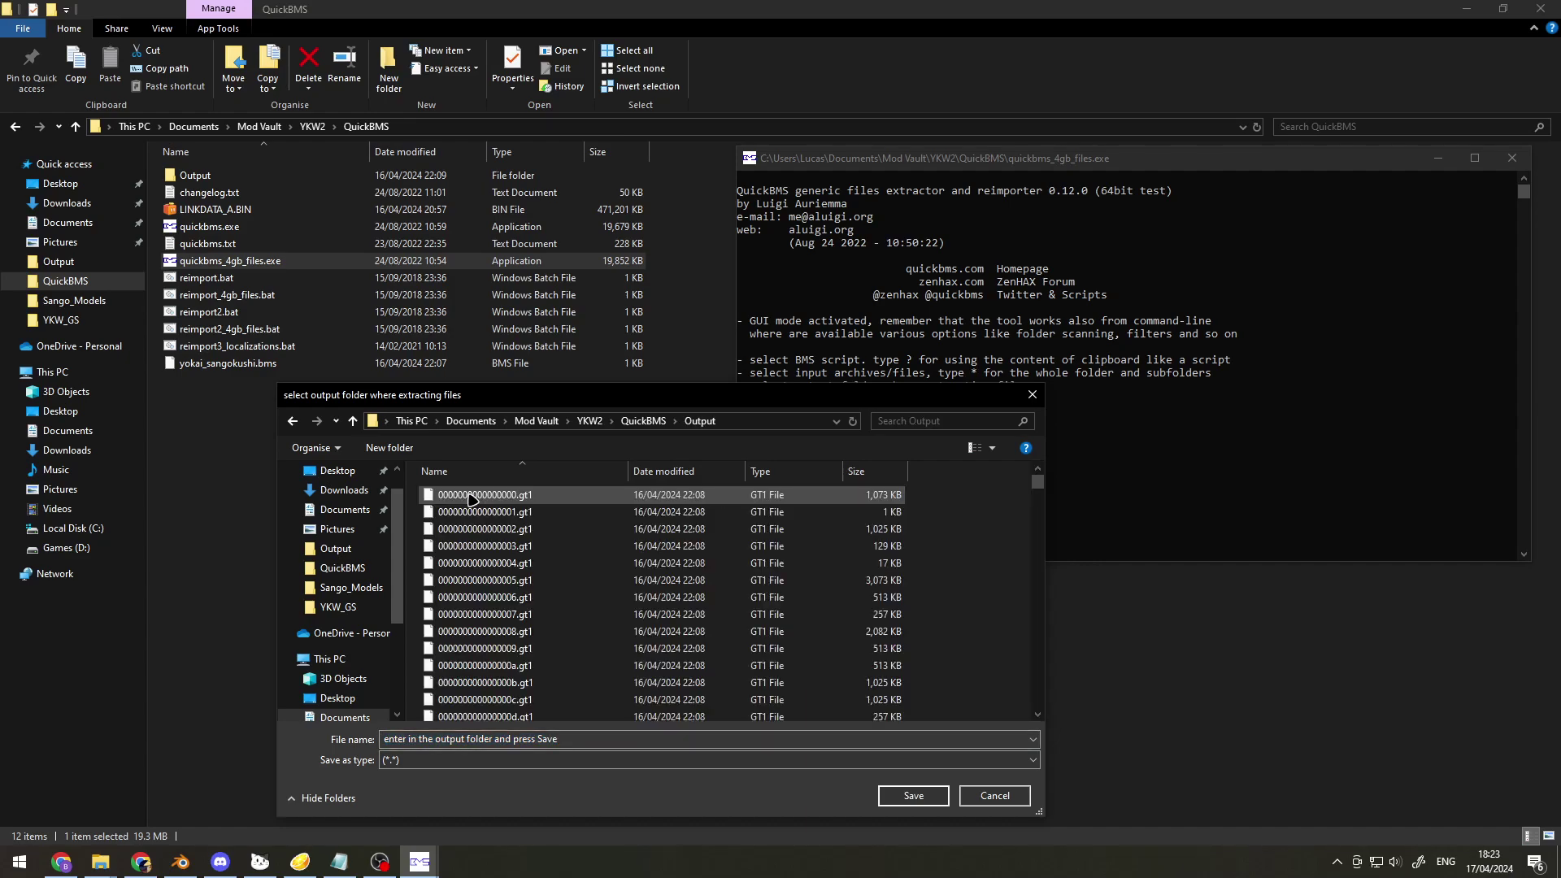
scroll(569, 650, down, 20)
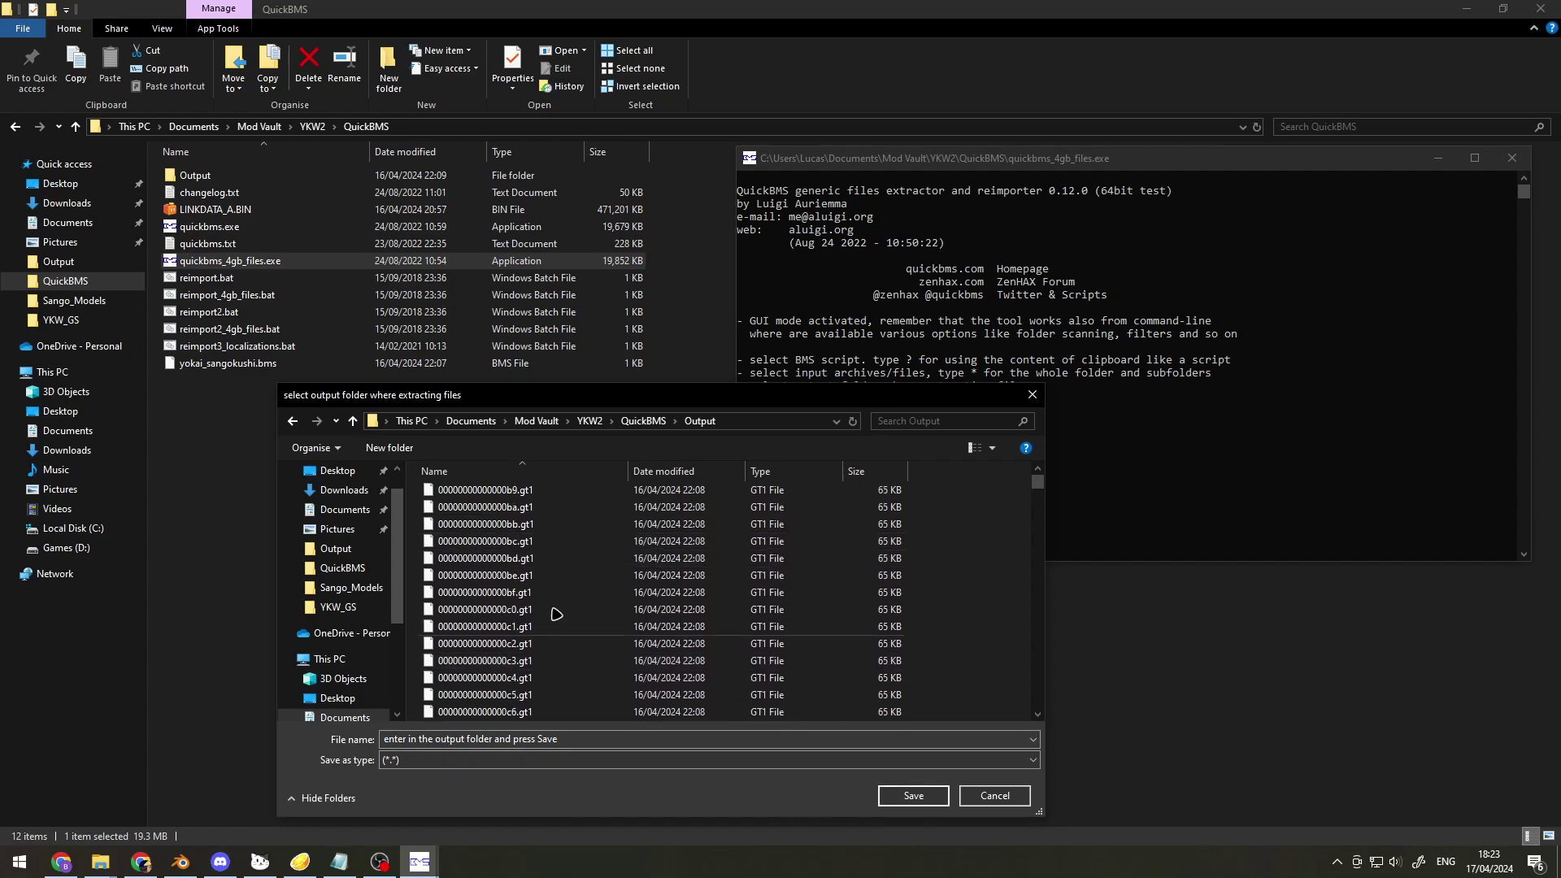
scroll(513, 577, down, 15)
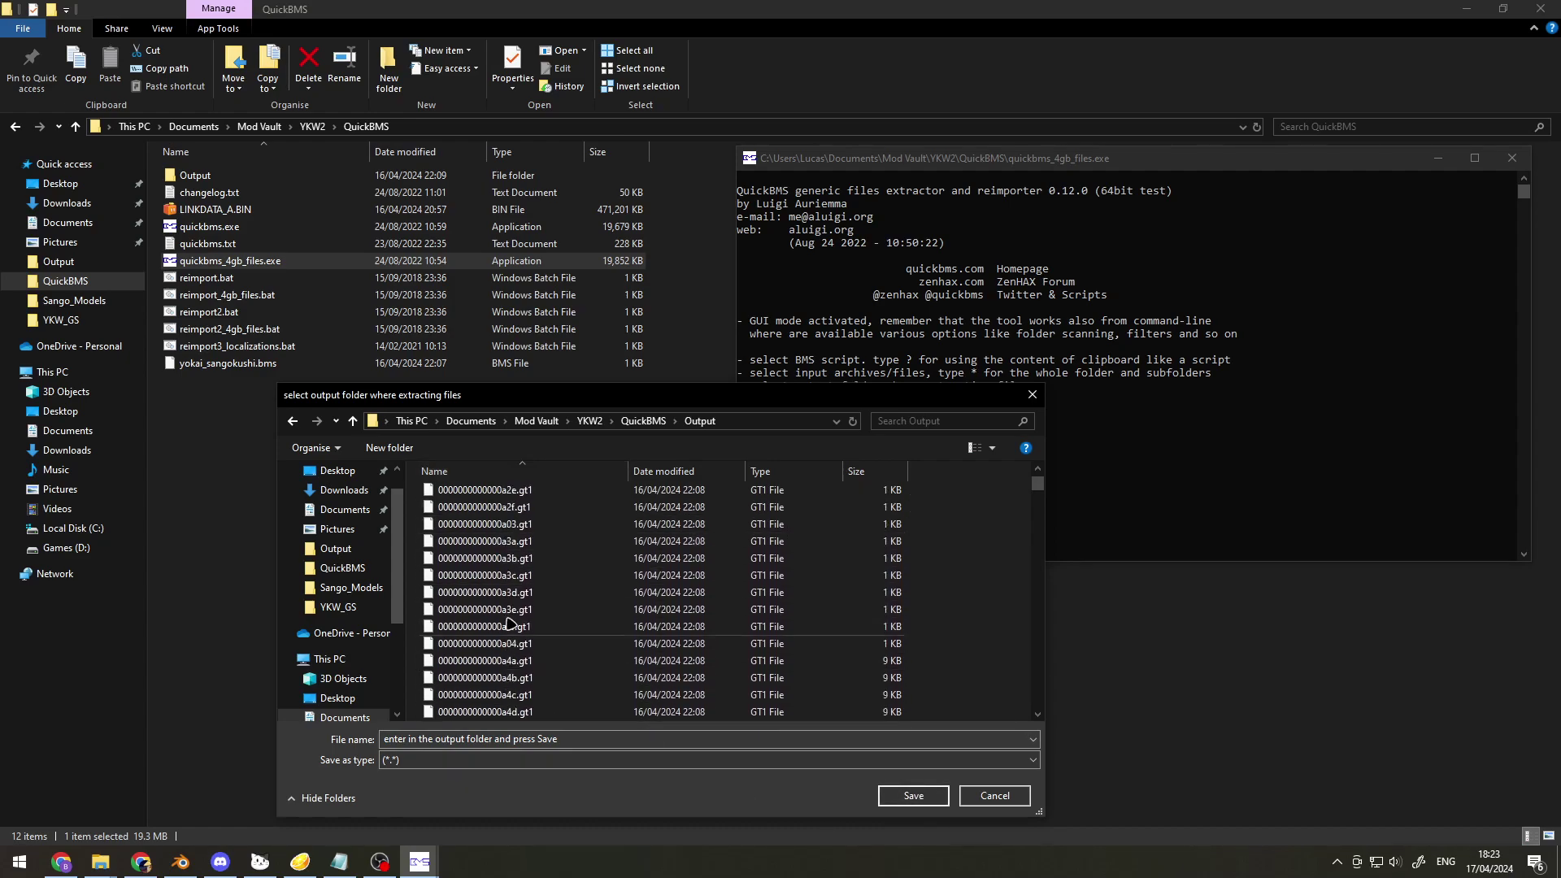
scroll(496, 569, up, 8)
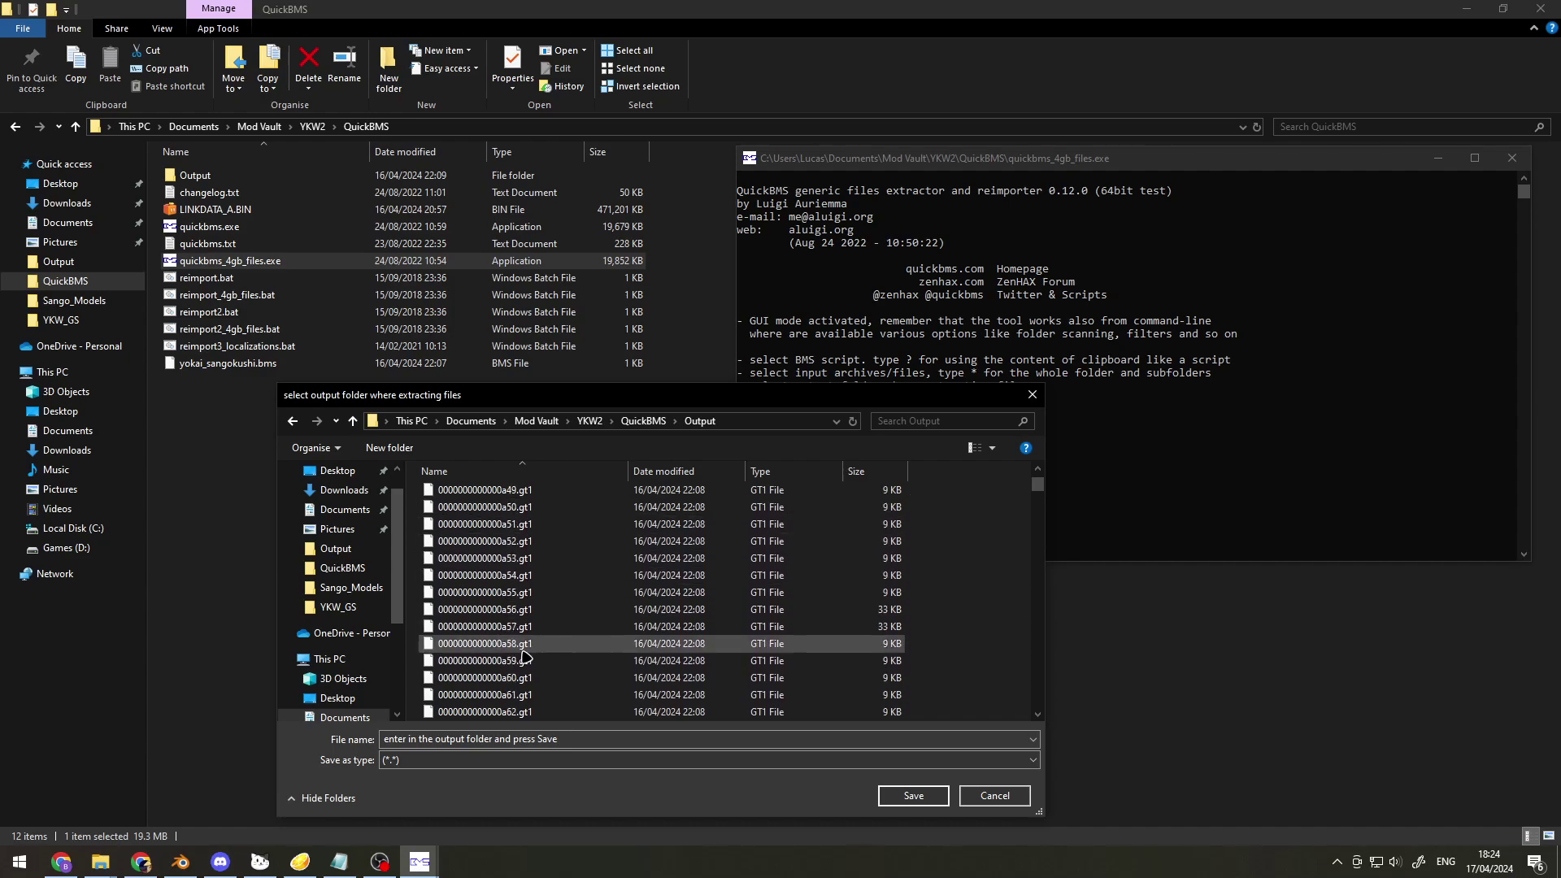
scroll(504, 650, down, 20)
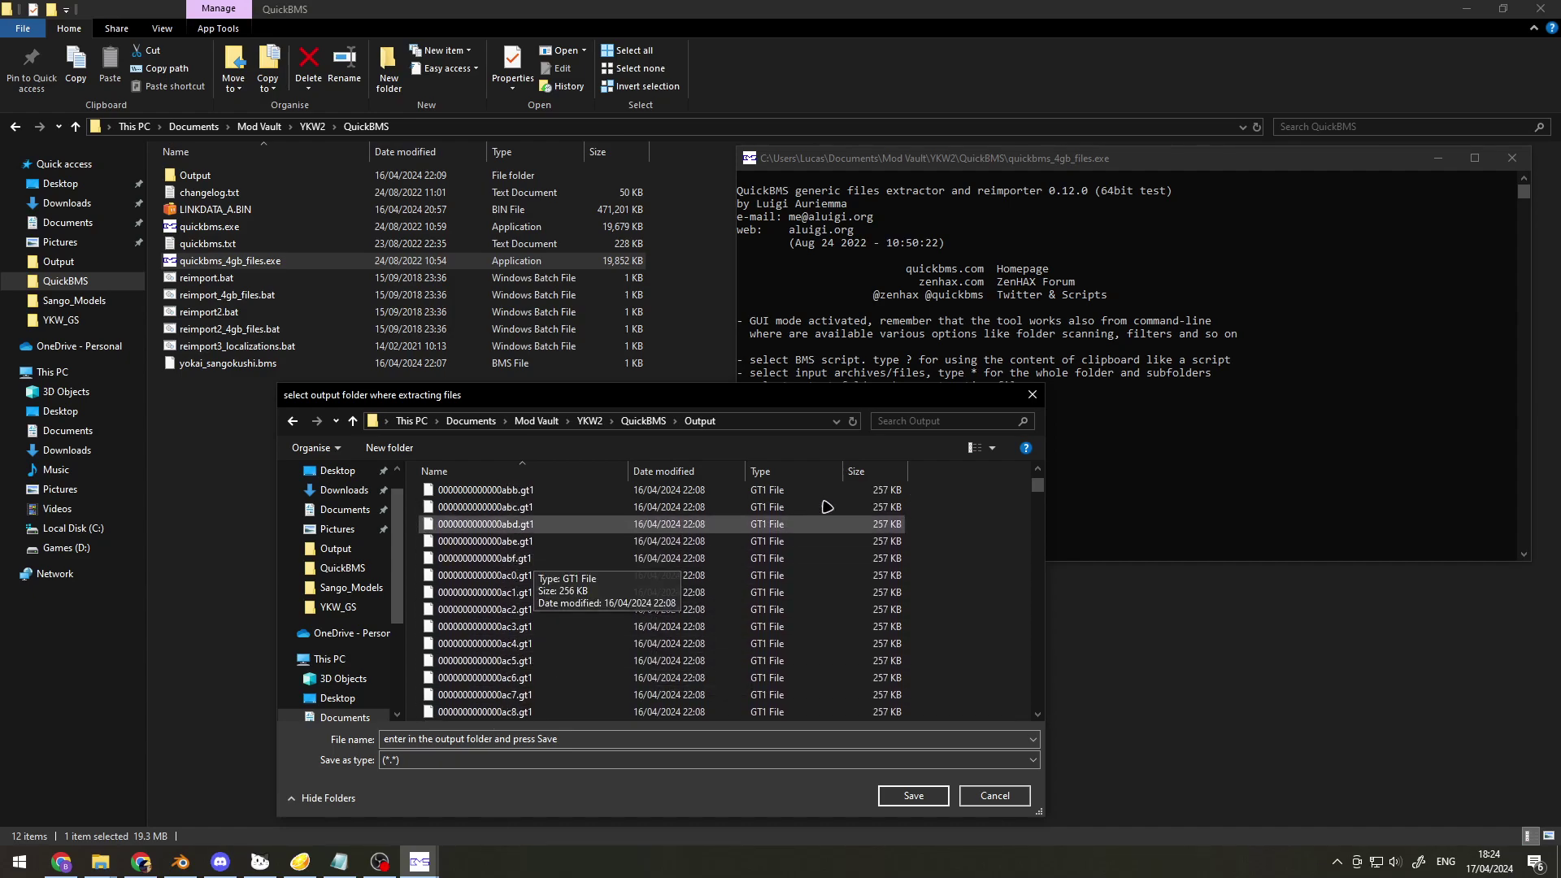
click(1031, 395)
click(505, 526)
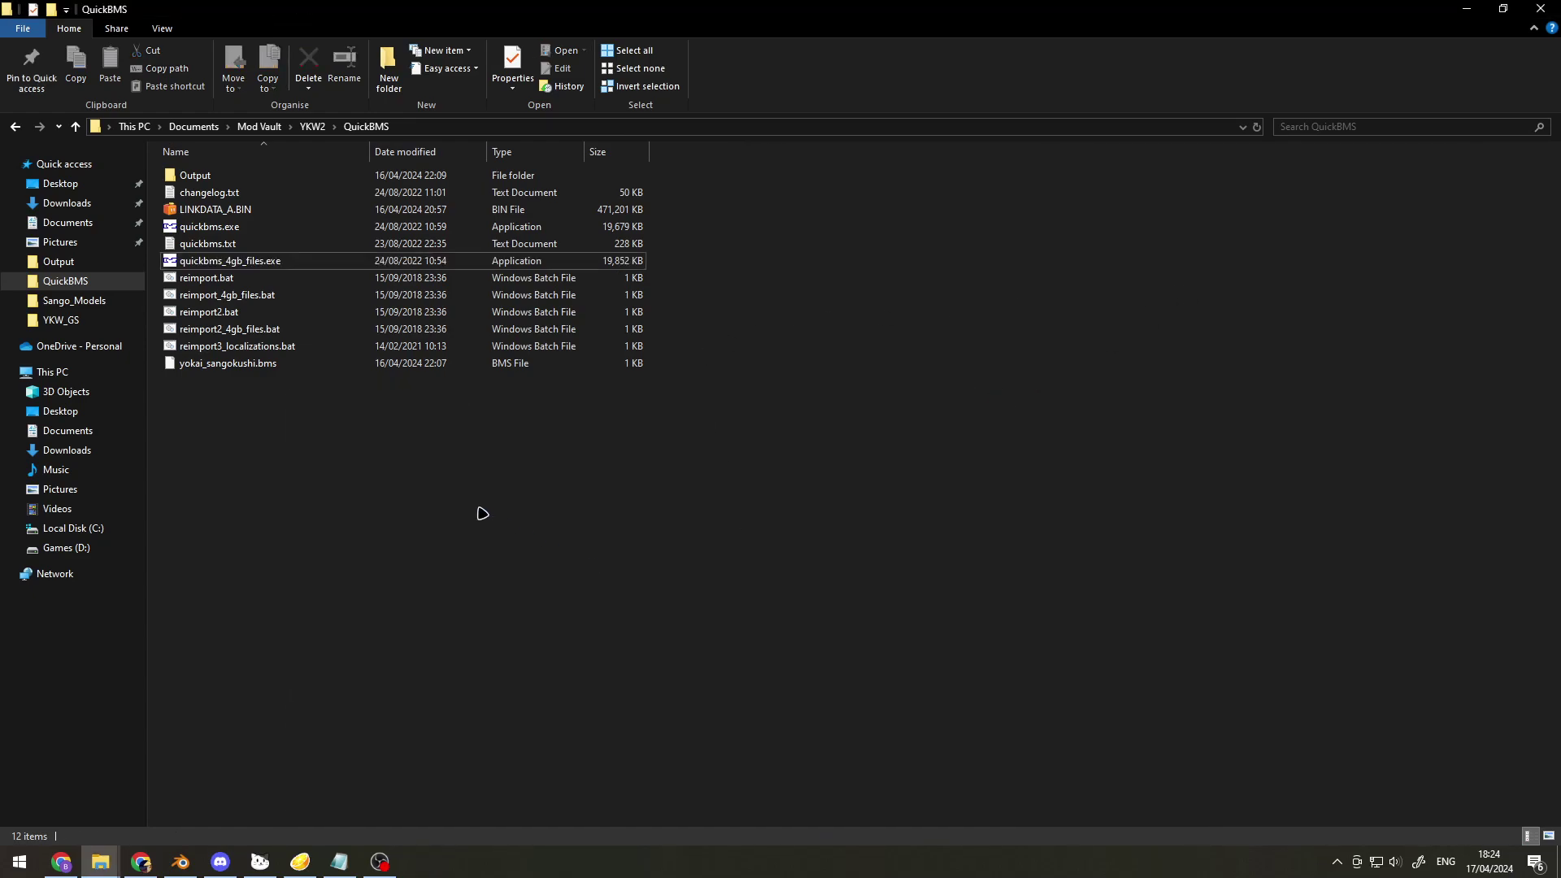
double_click(243, 177)
scroll(360, 547, down, 10)
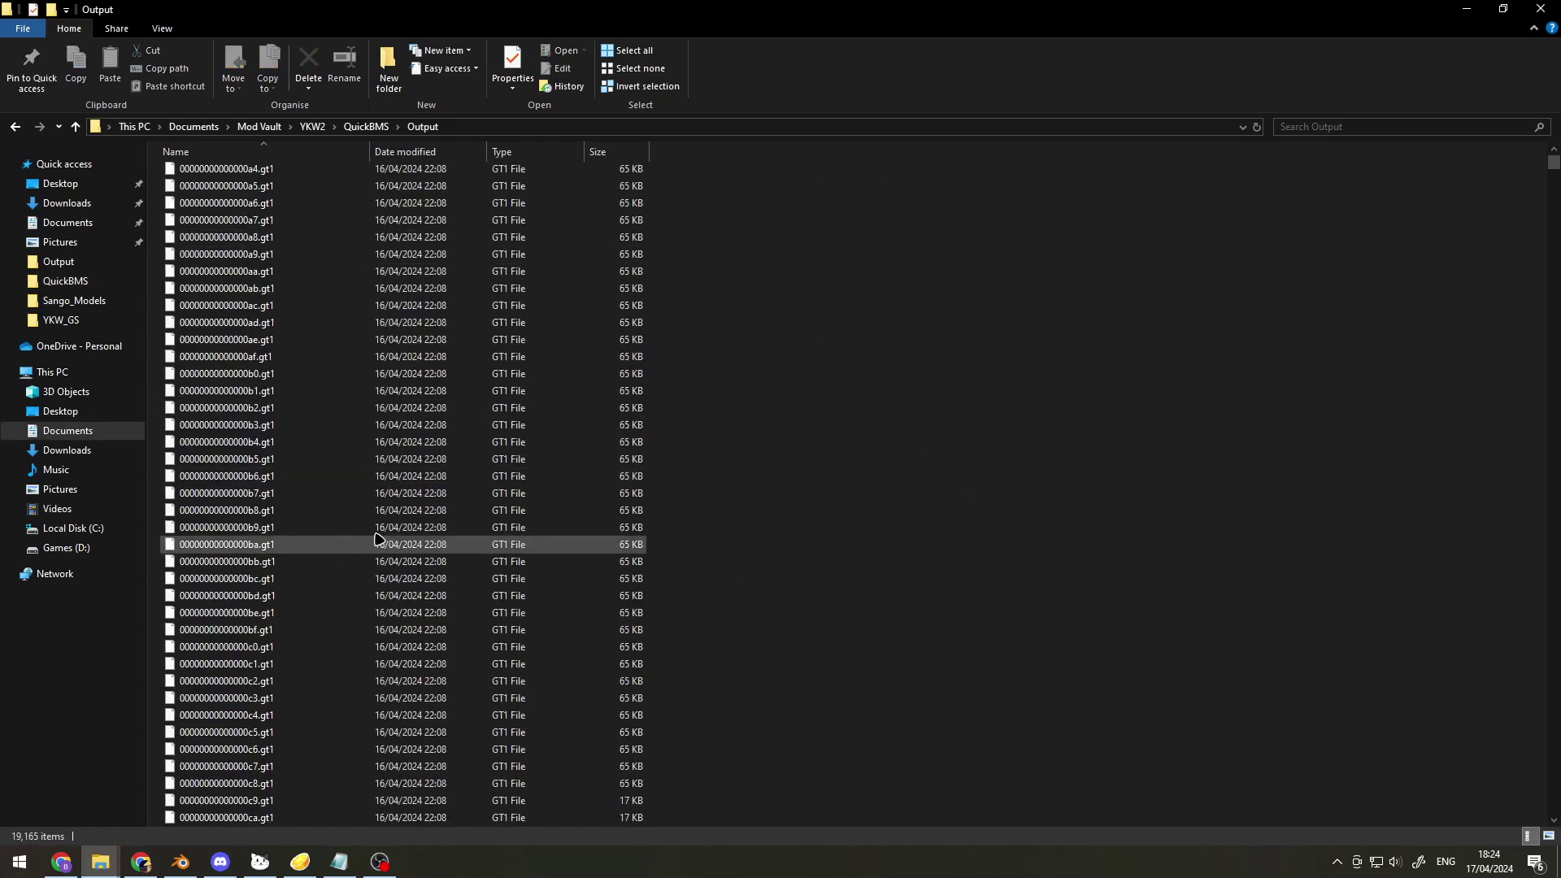
drag(1552, 165, 1533, 515)
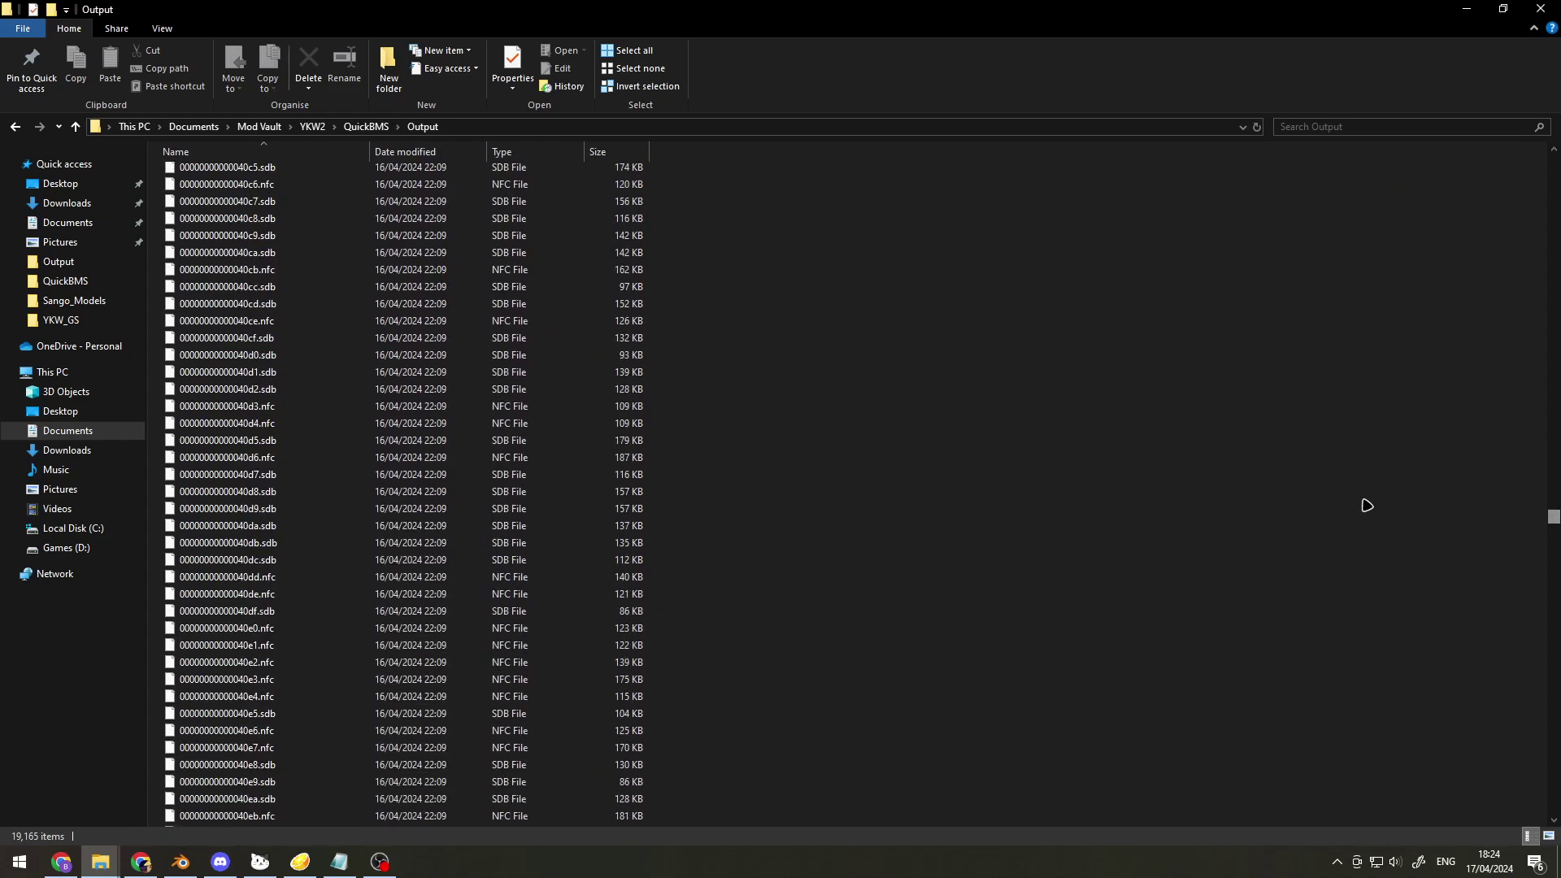
click(422, 423)
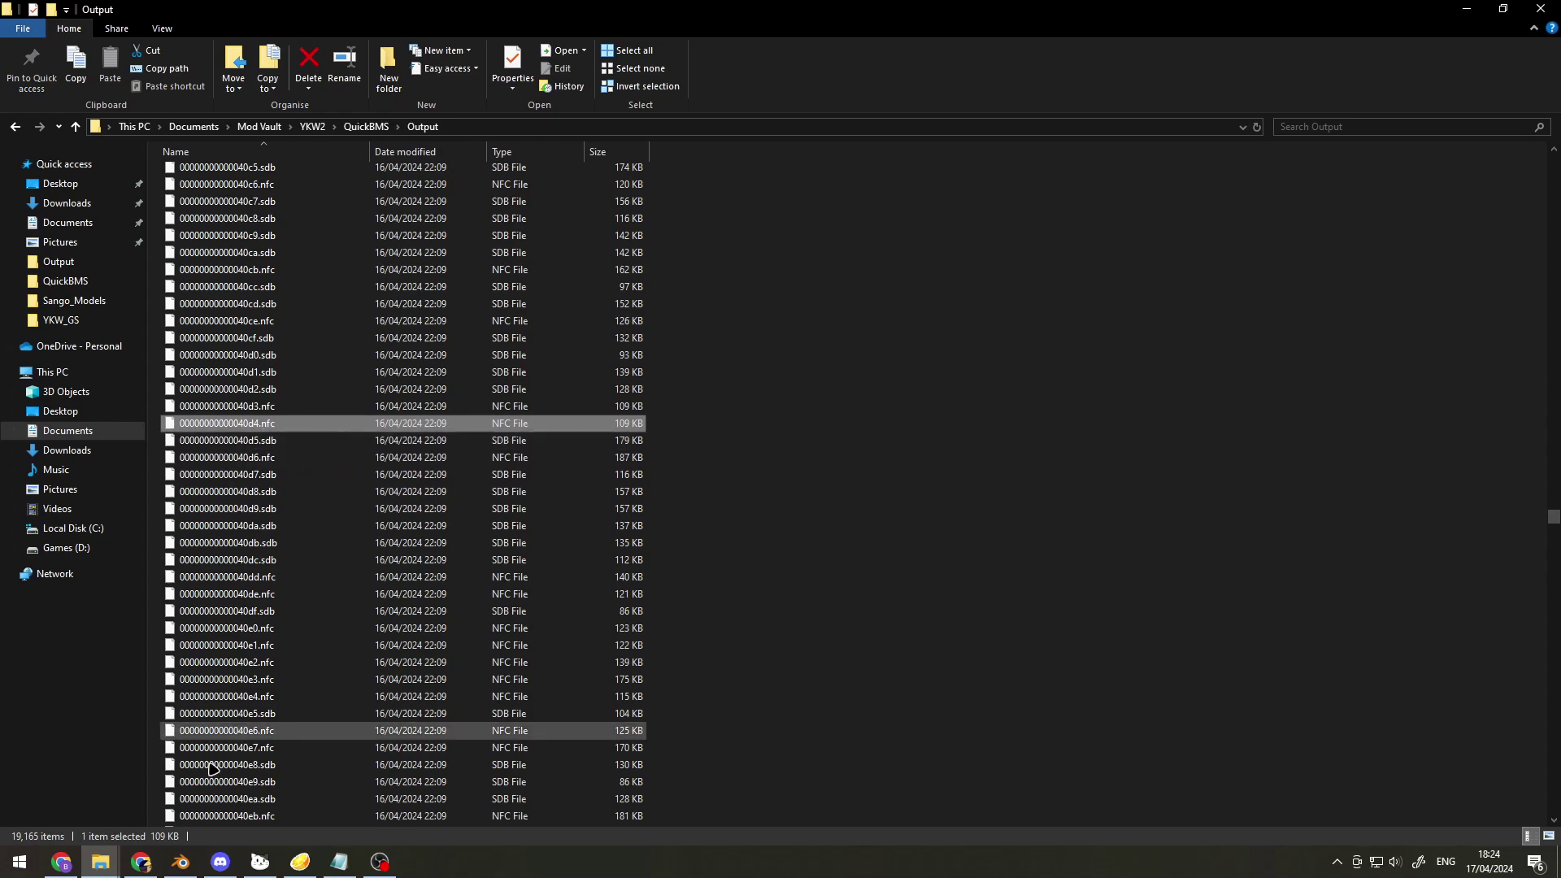
click(256, 867)
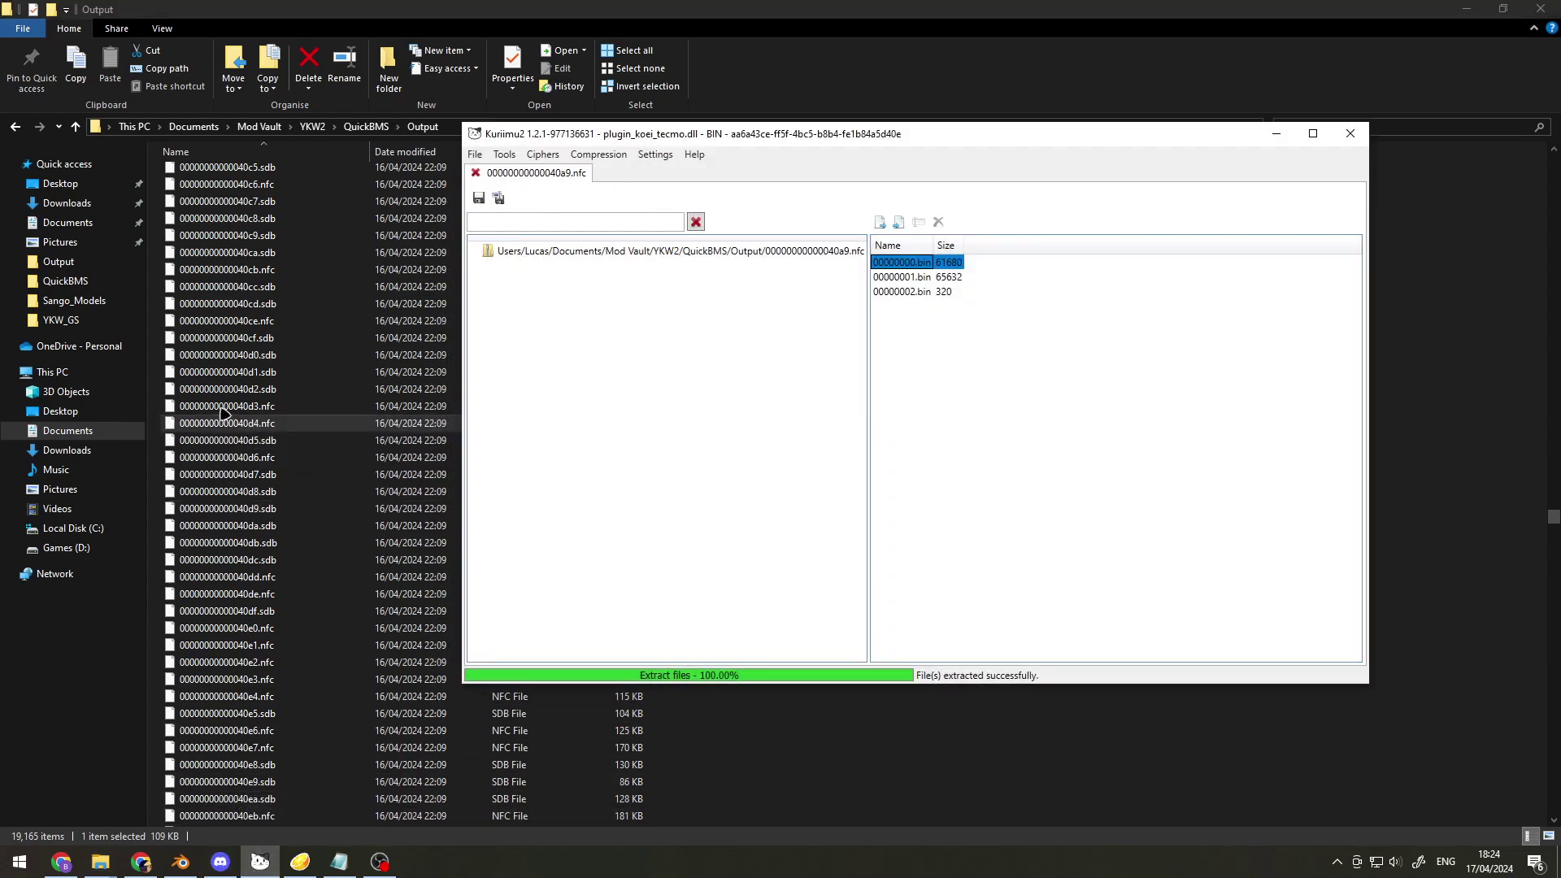
drag(293, 424, 711, 155)
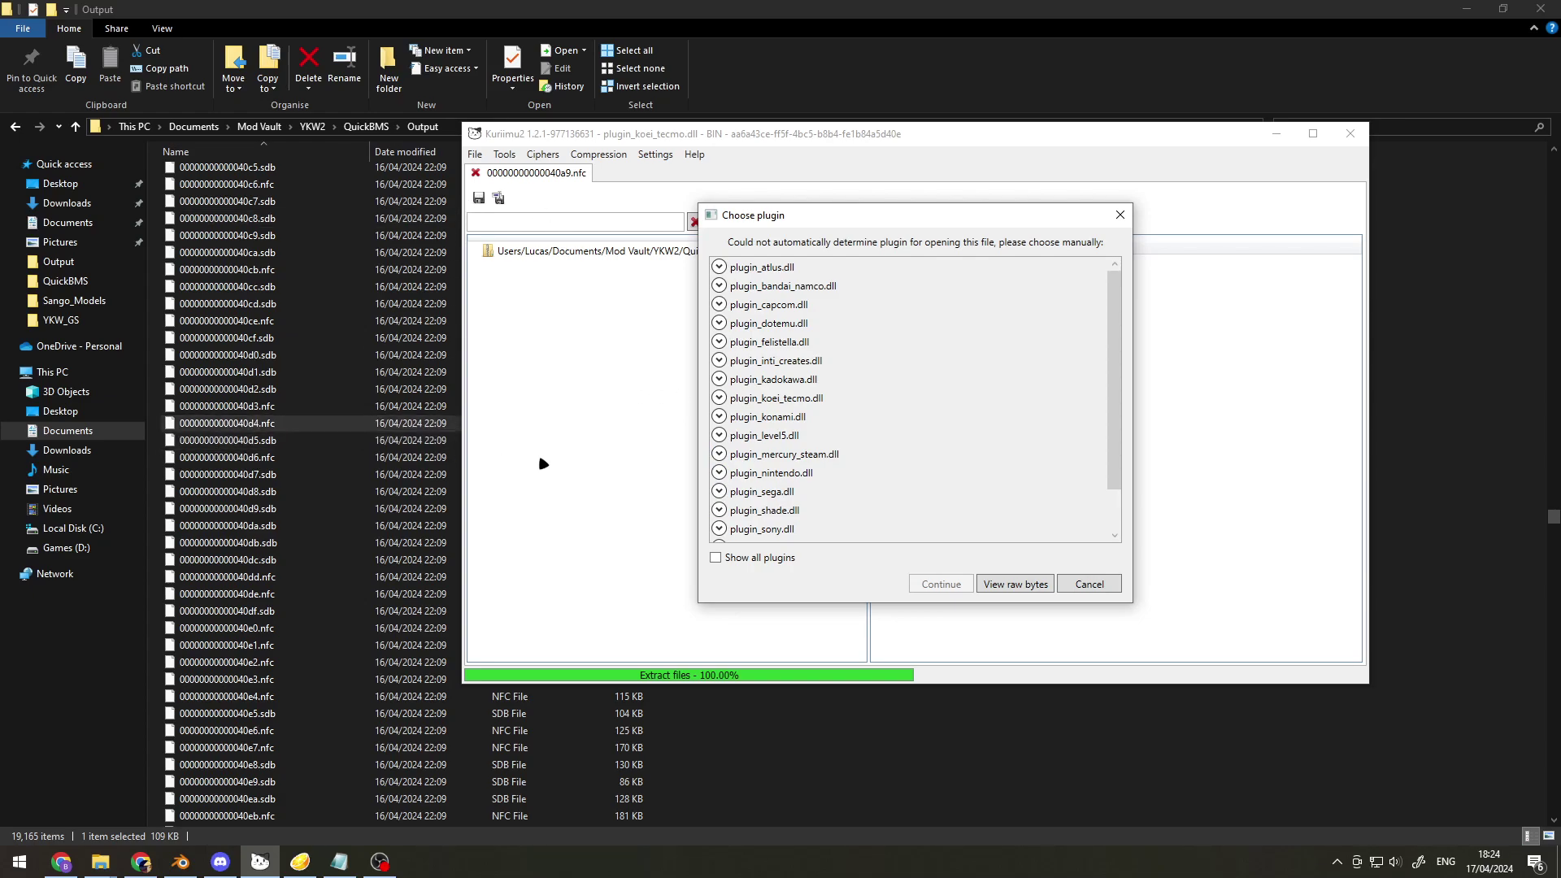
click(720, 399)
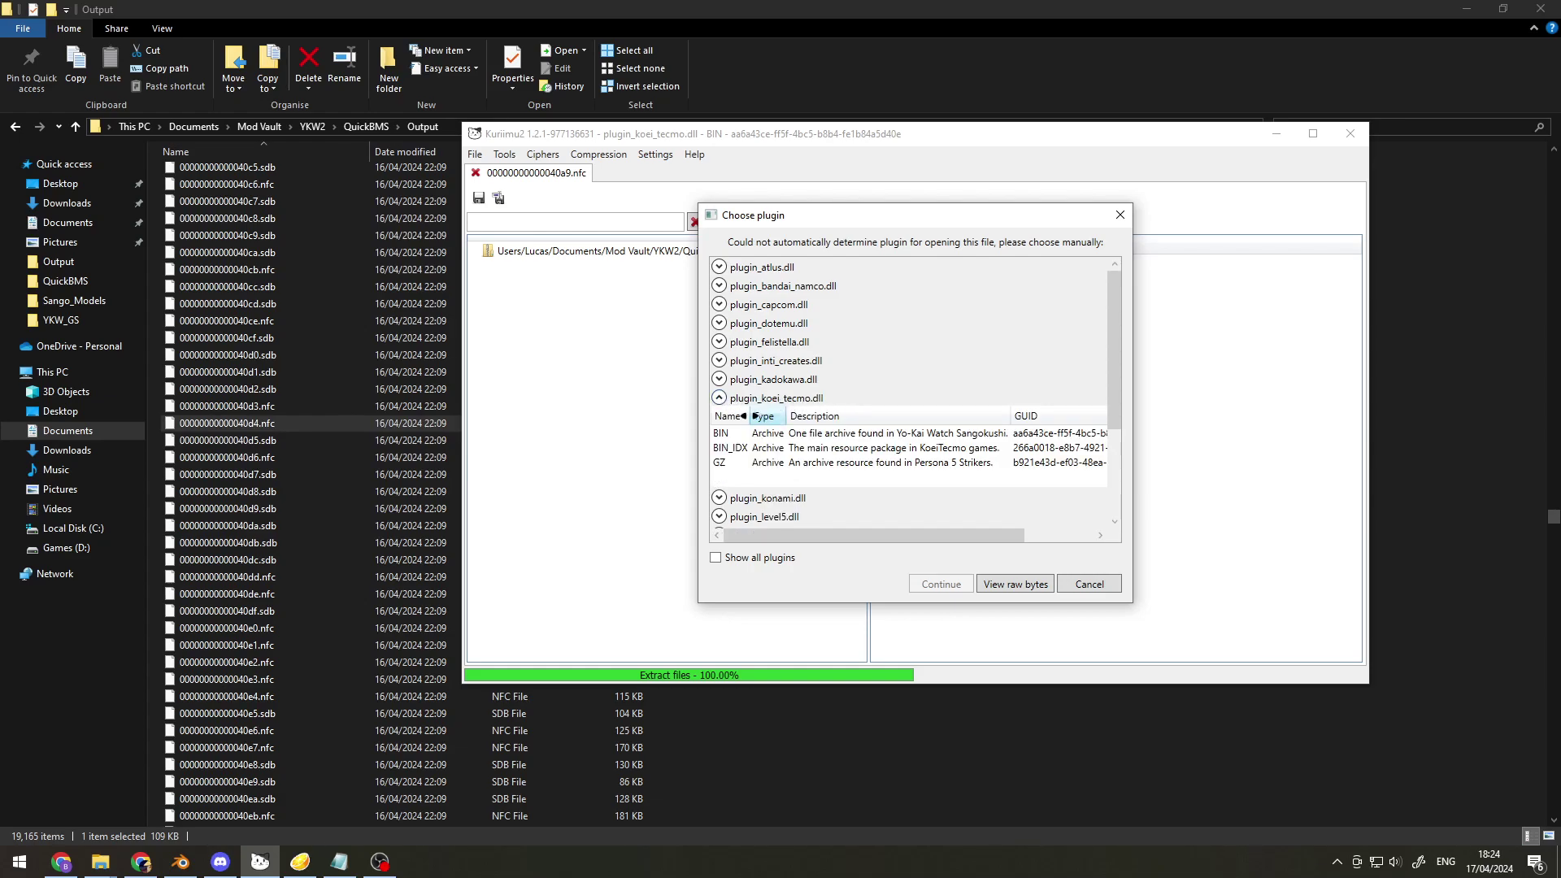
click(734, 435)
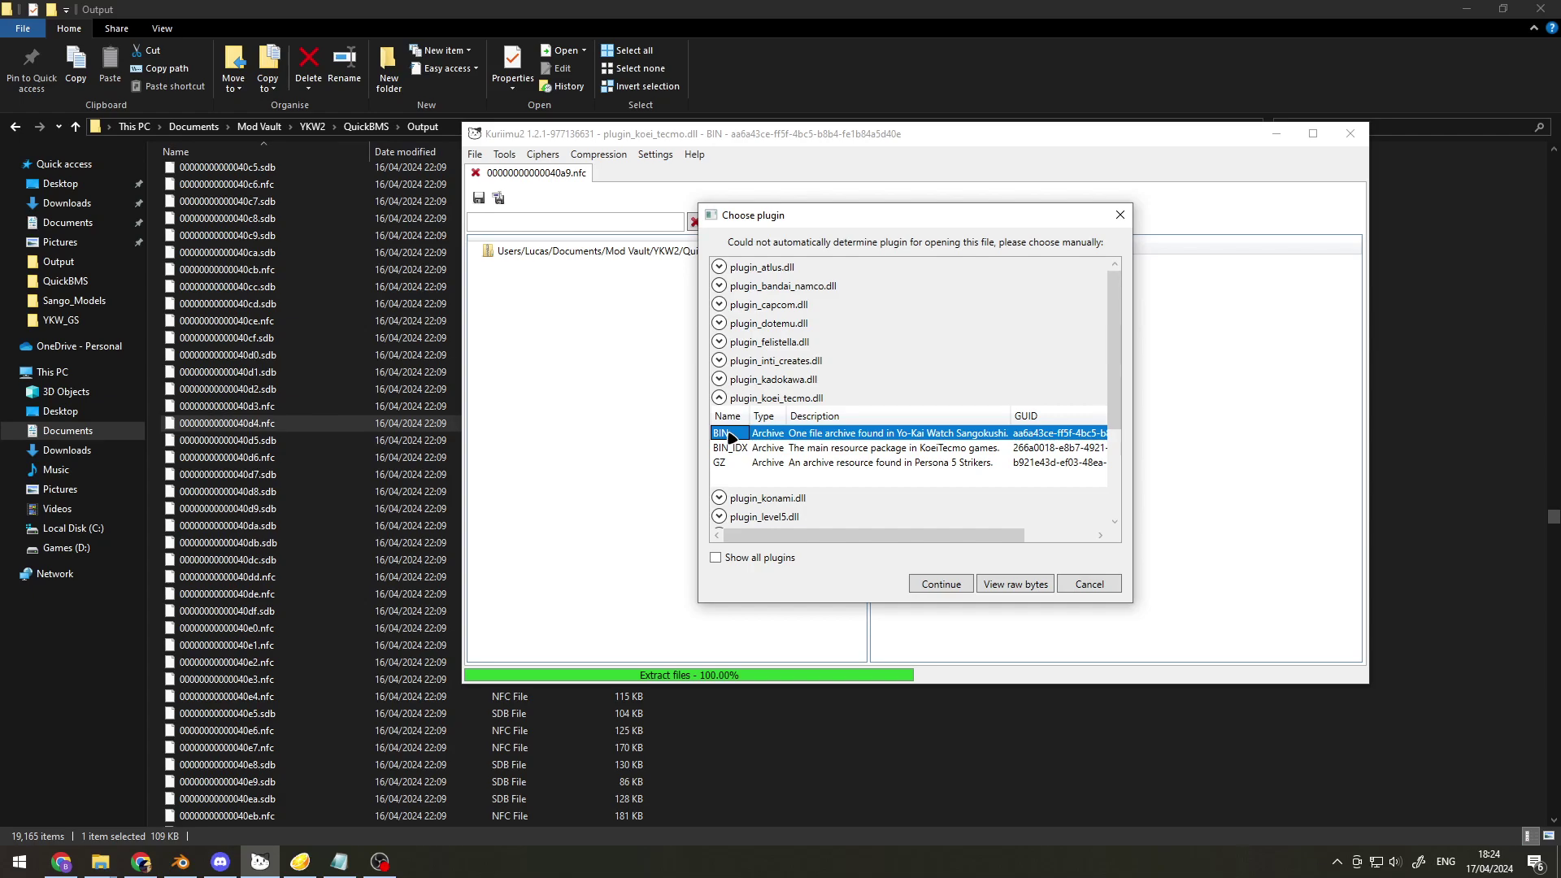
double_click(731, 437)
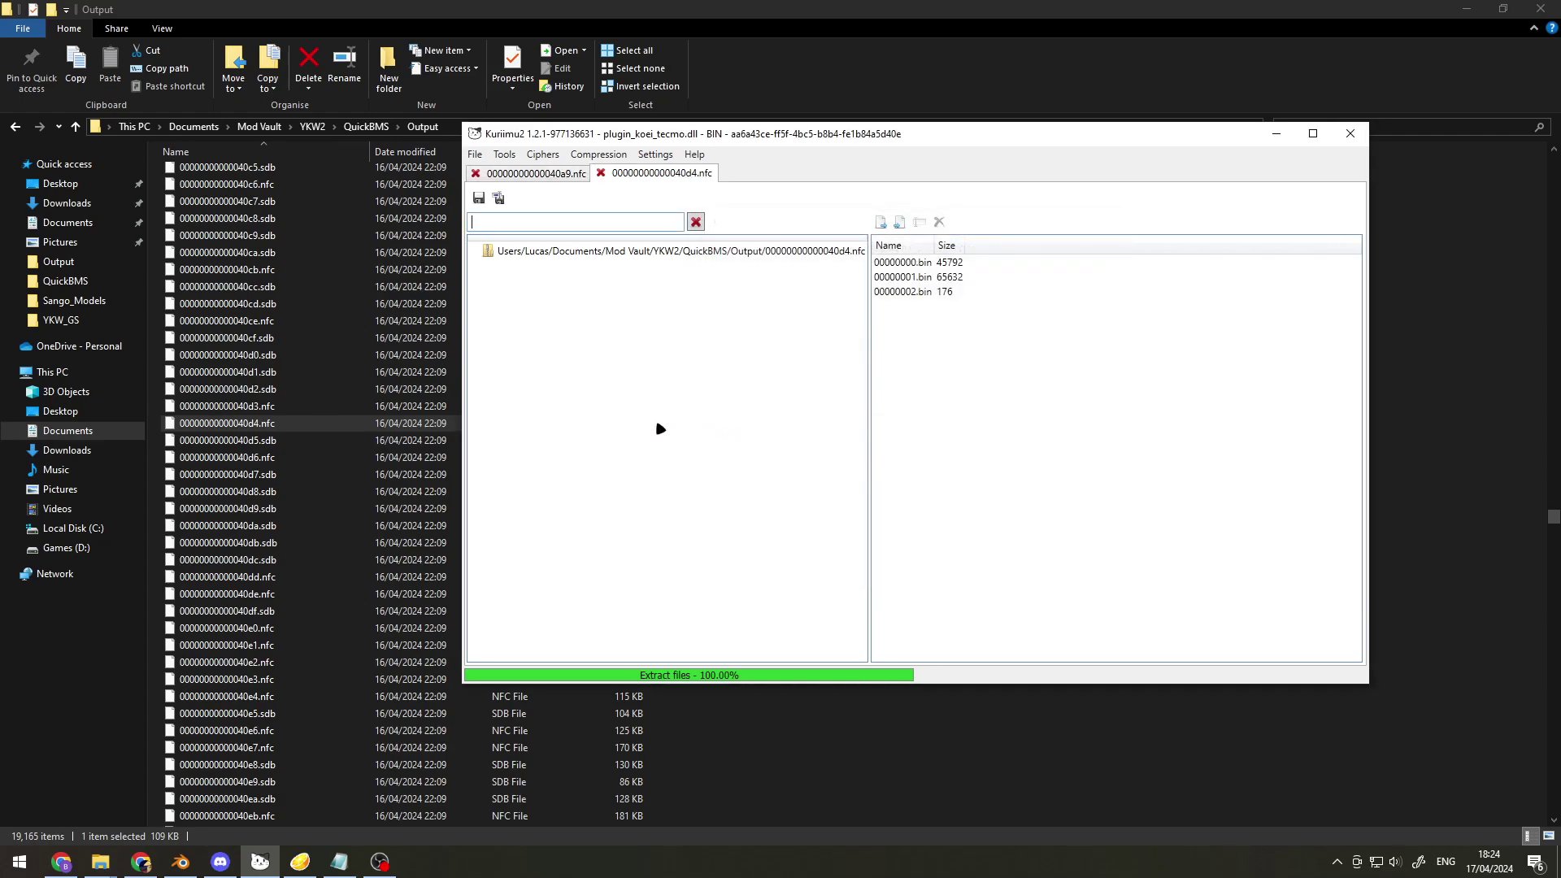
Open 00000001.bin from the archive, view its textures 00 and 01, and close it again.
double_click(902, 277)
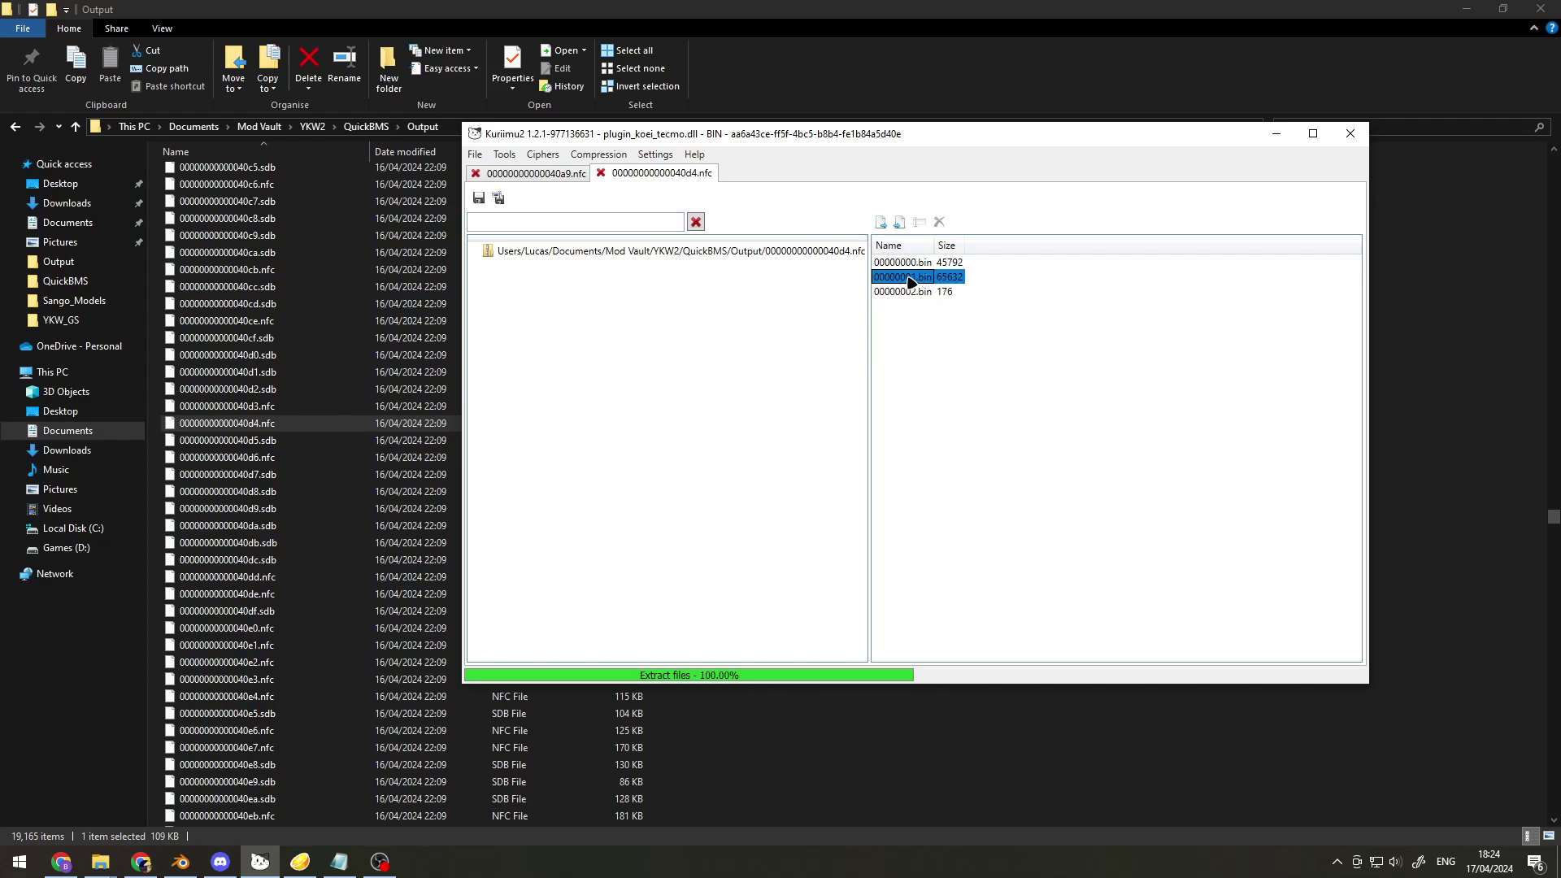
click(1214, 306)
click(1299, 251)
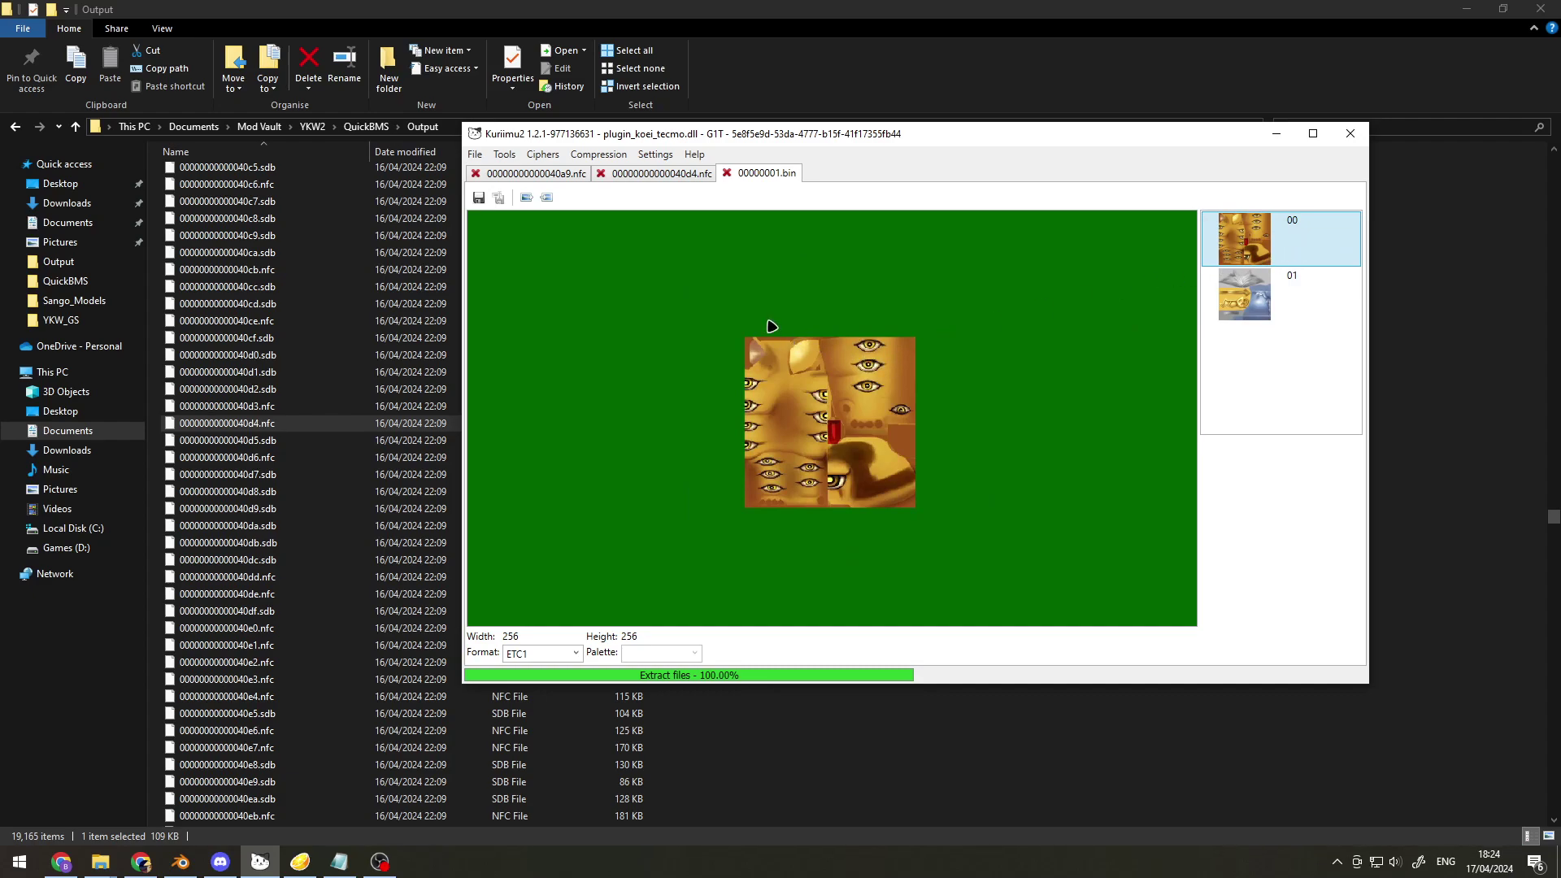
click(728, 173)
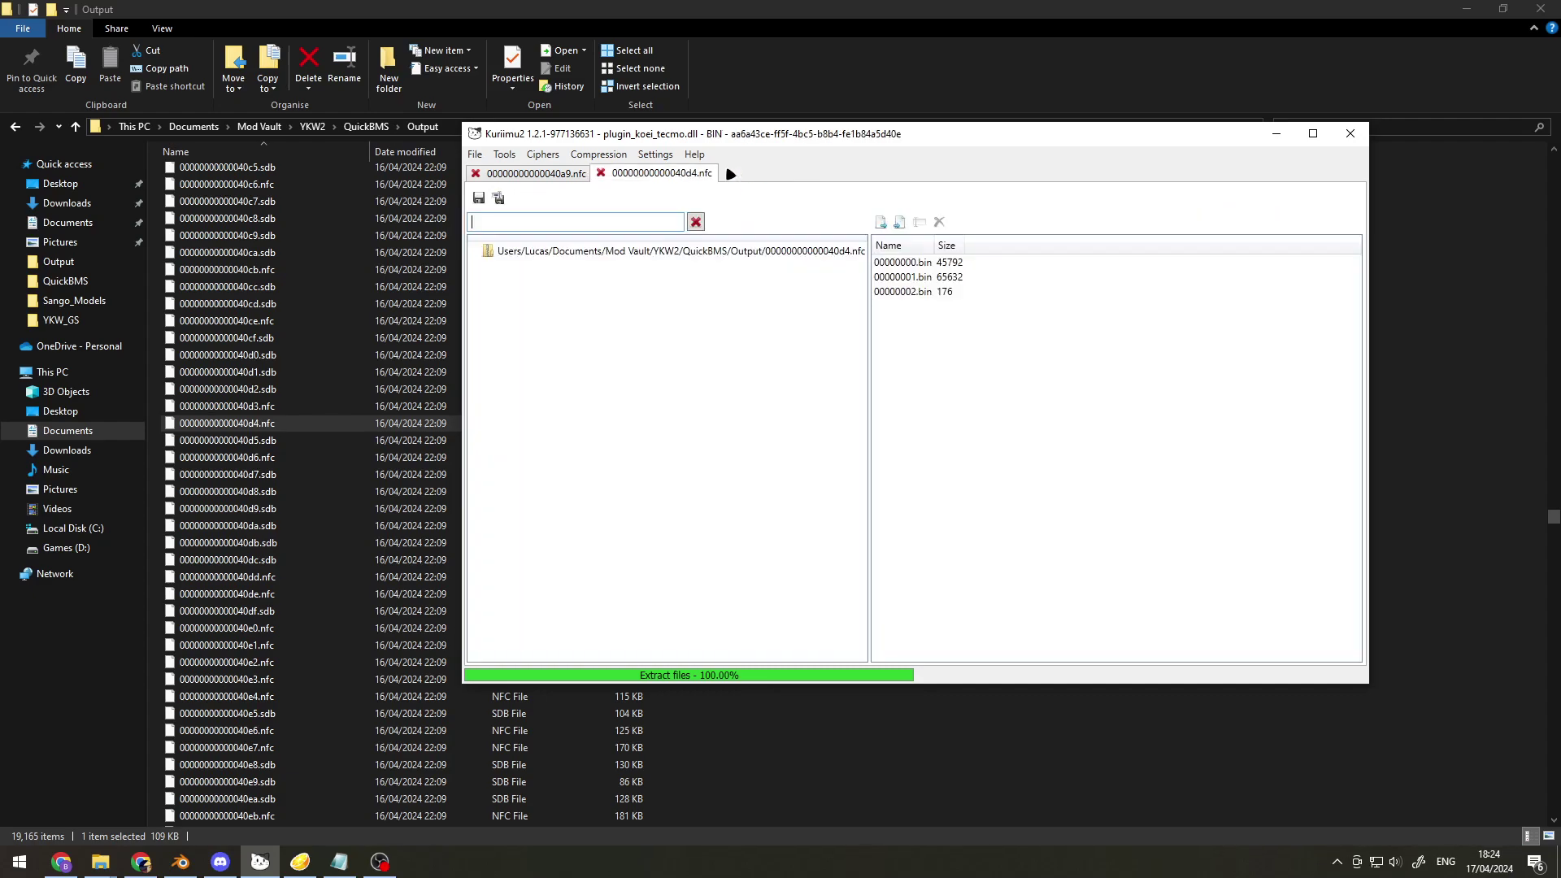
double_click(909, 278)
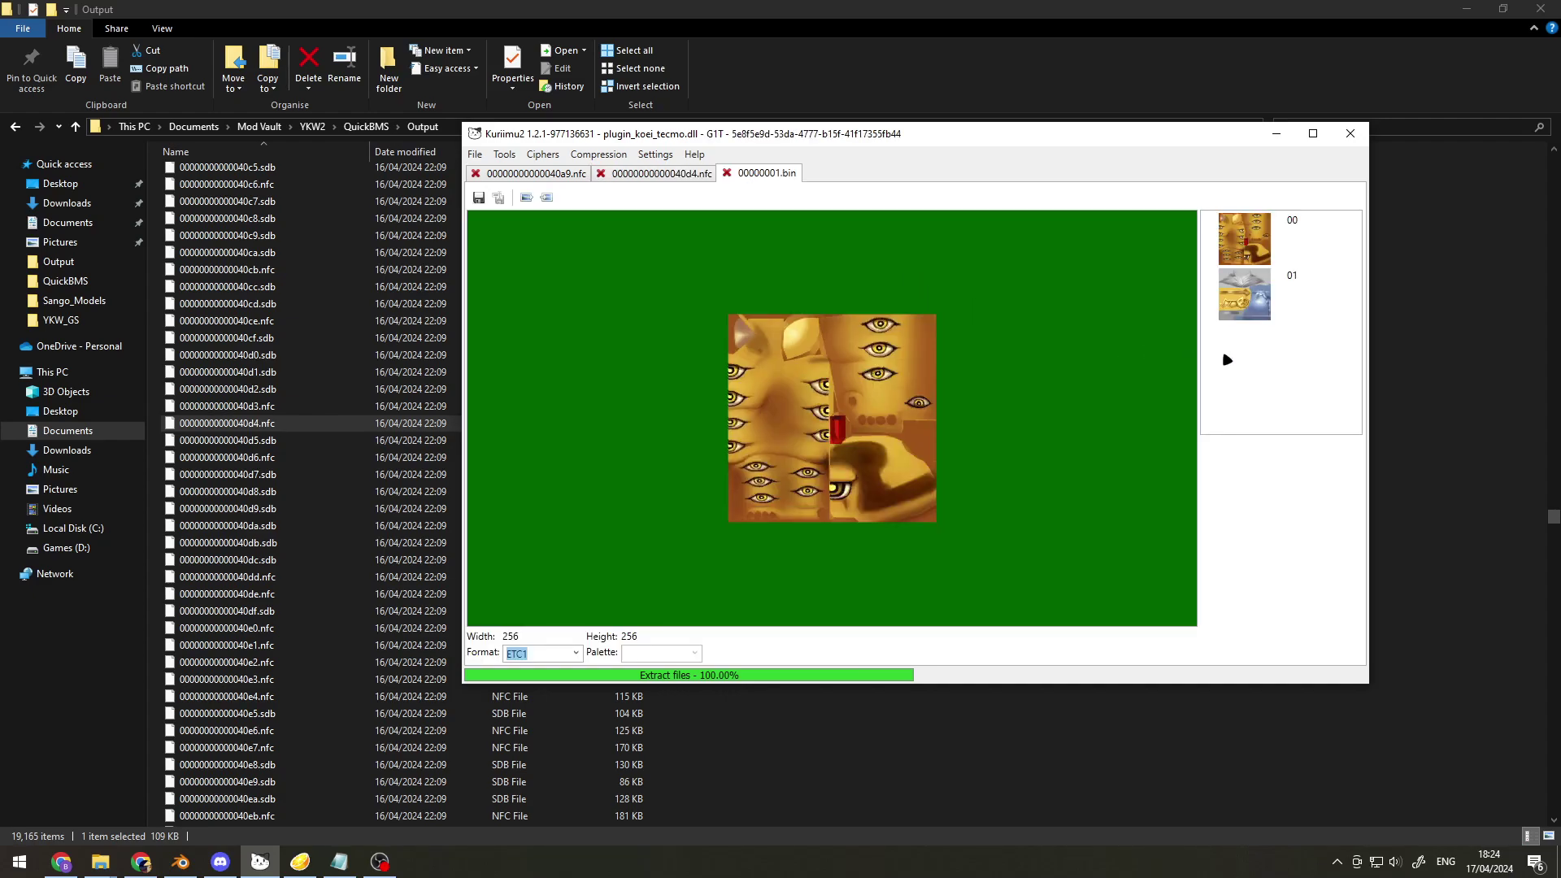
scroll(993, 413, up, 1)
click(1268, 292)
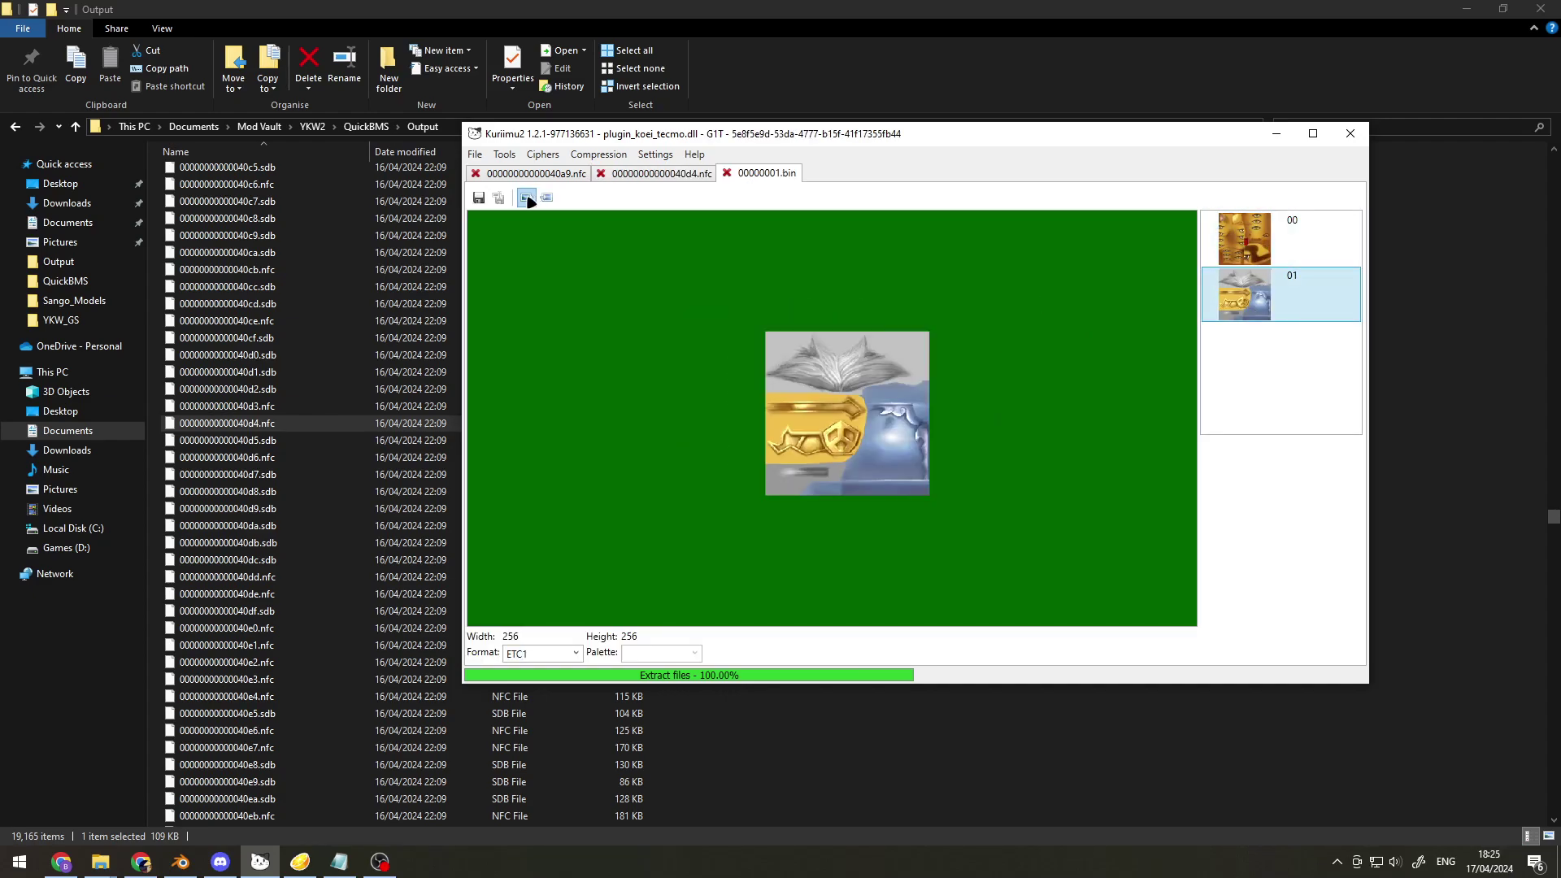
click(728, 174)
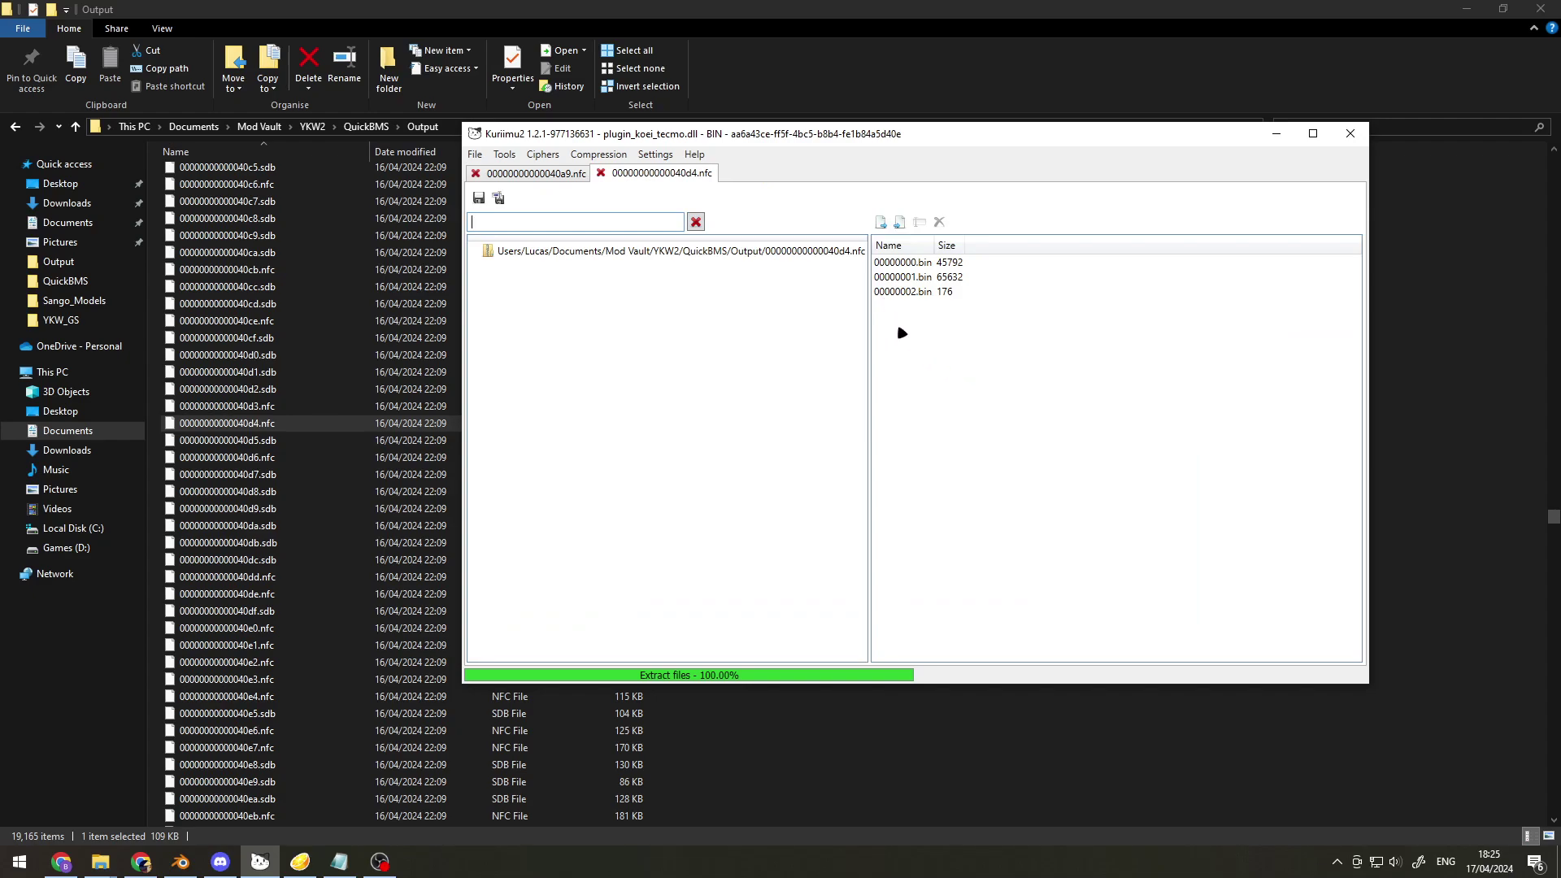
Extract 00000000.bin from the archive into the Sango_Models folder under the name 00000000.G1M.
click(902, 263)
right_click(904, 268)
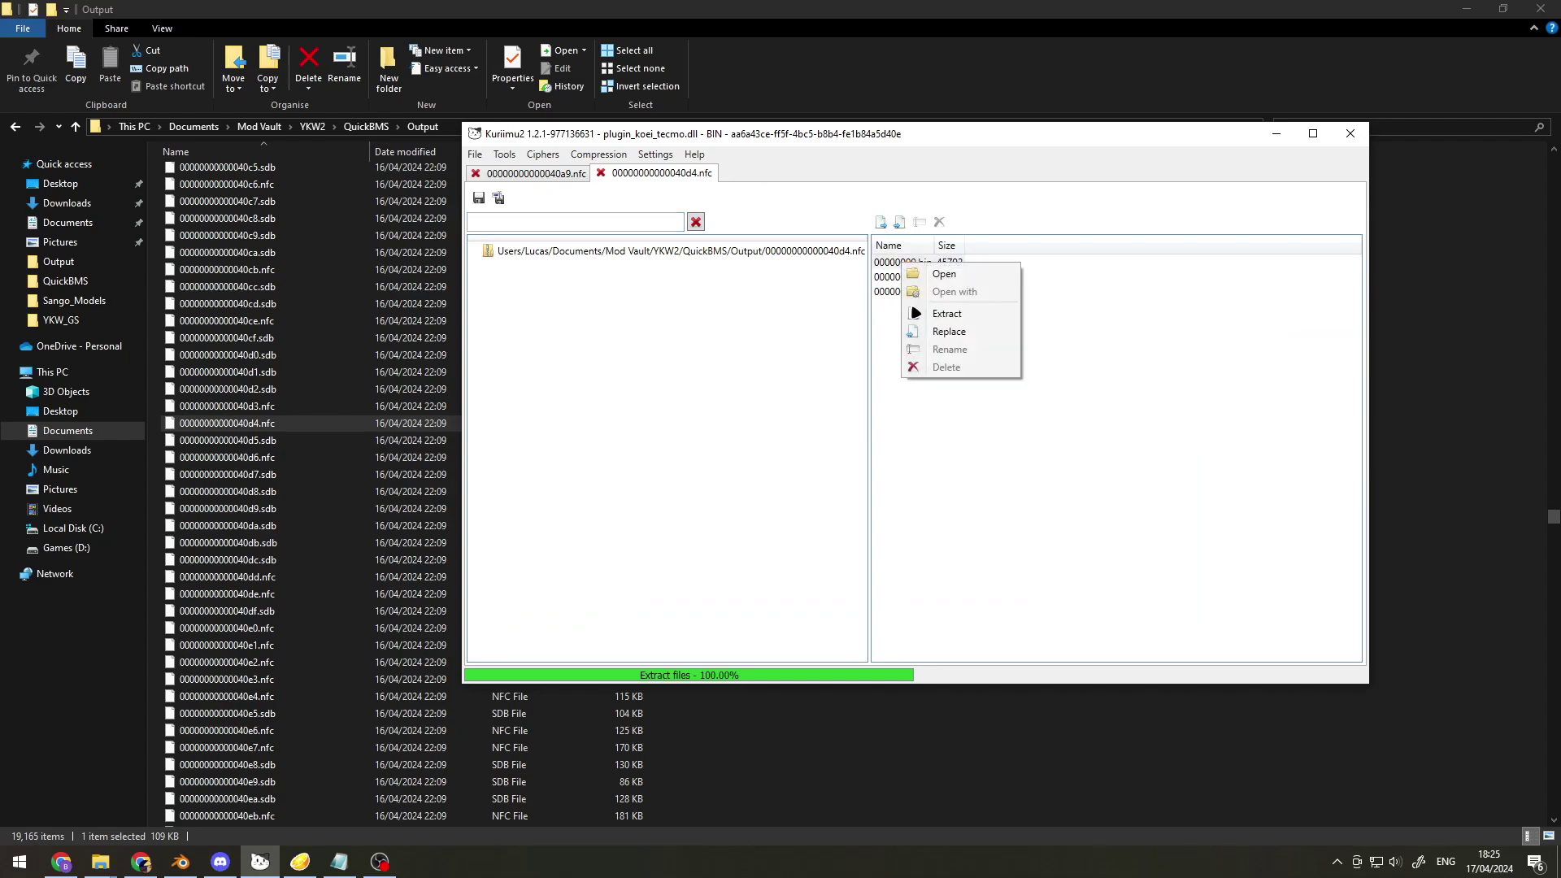
click(943, 316)
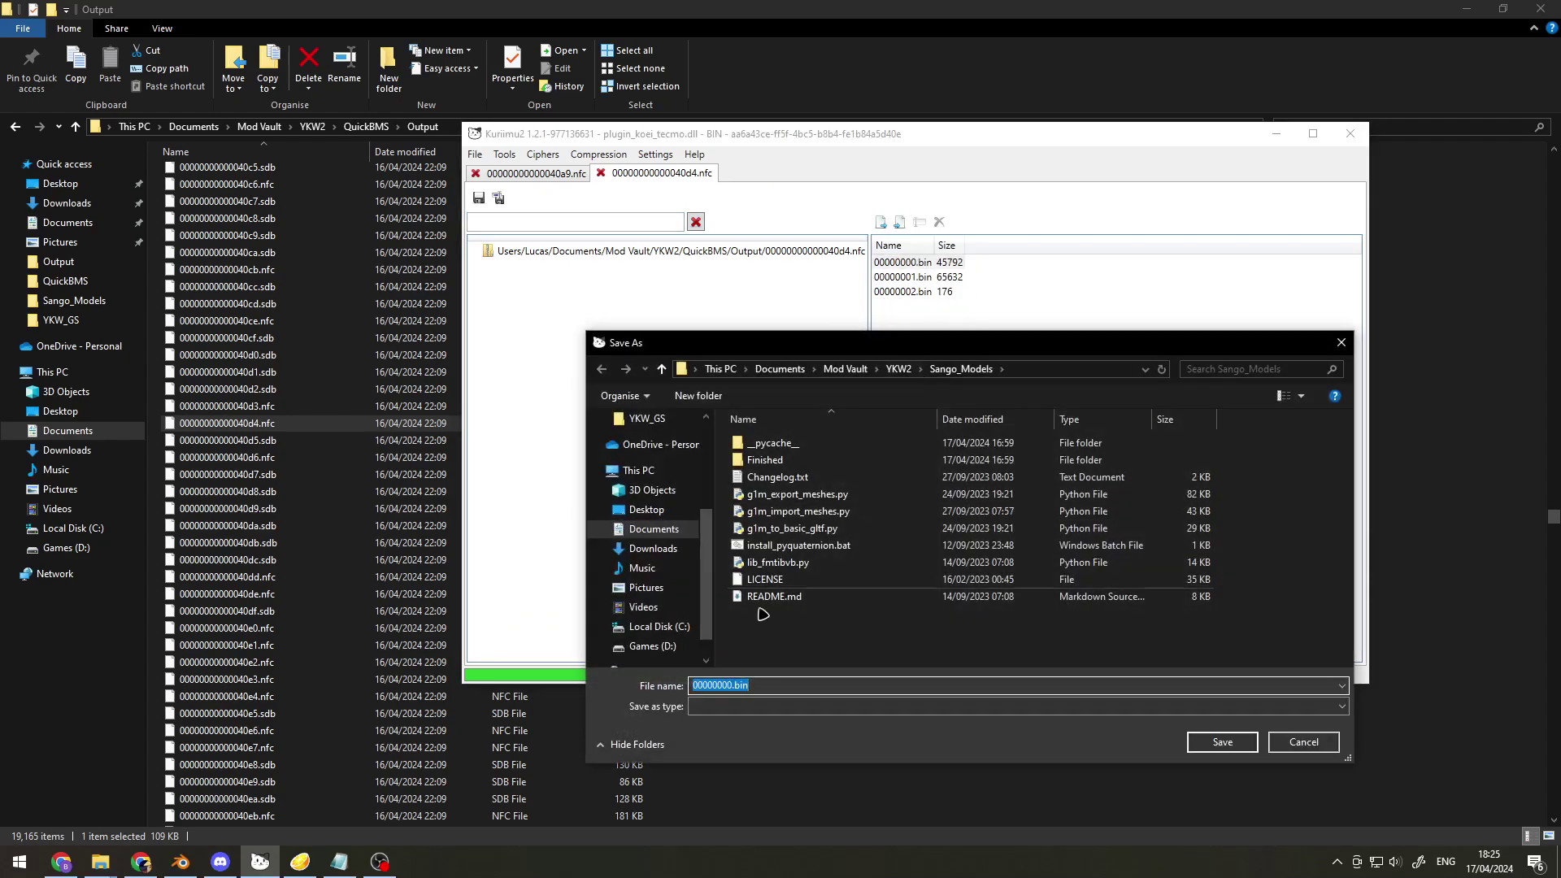
click(817, 688)
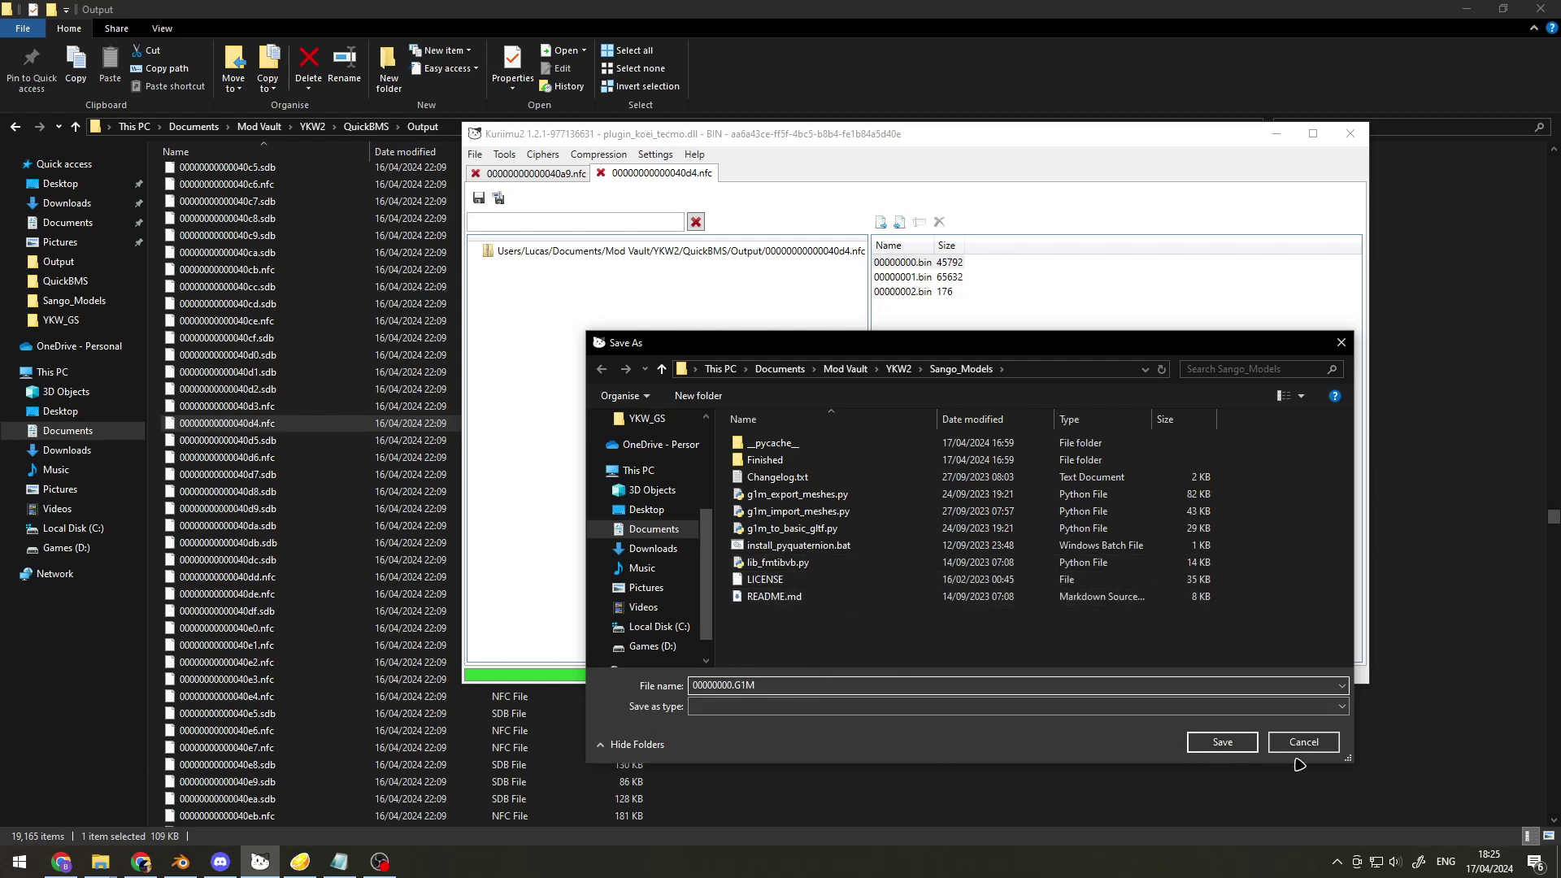
click(1191, 742)
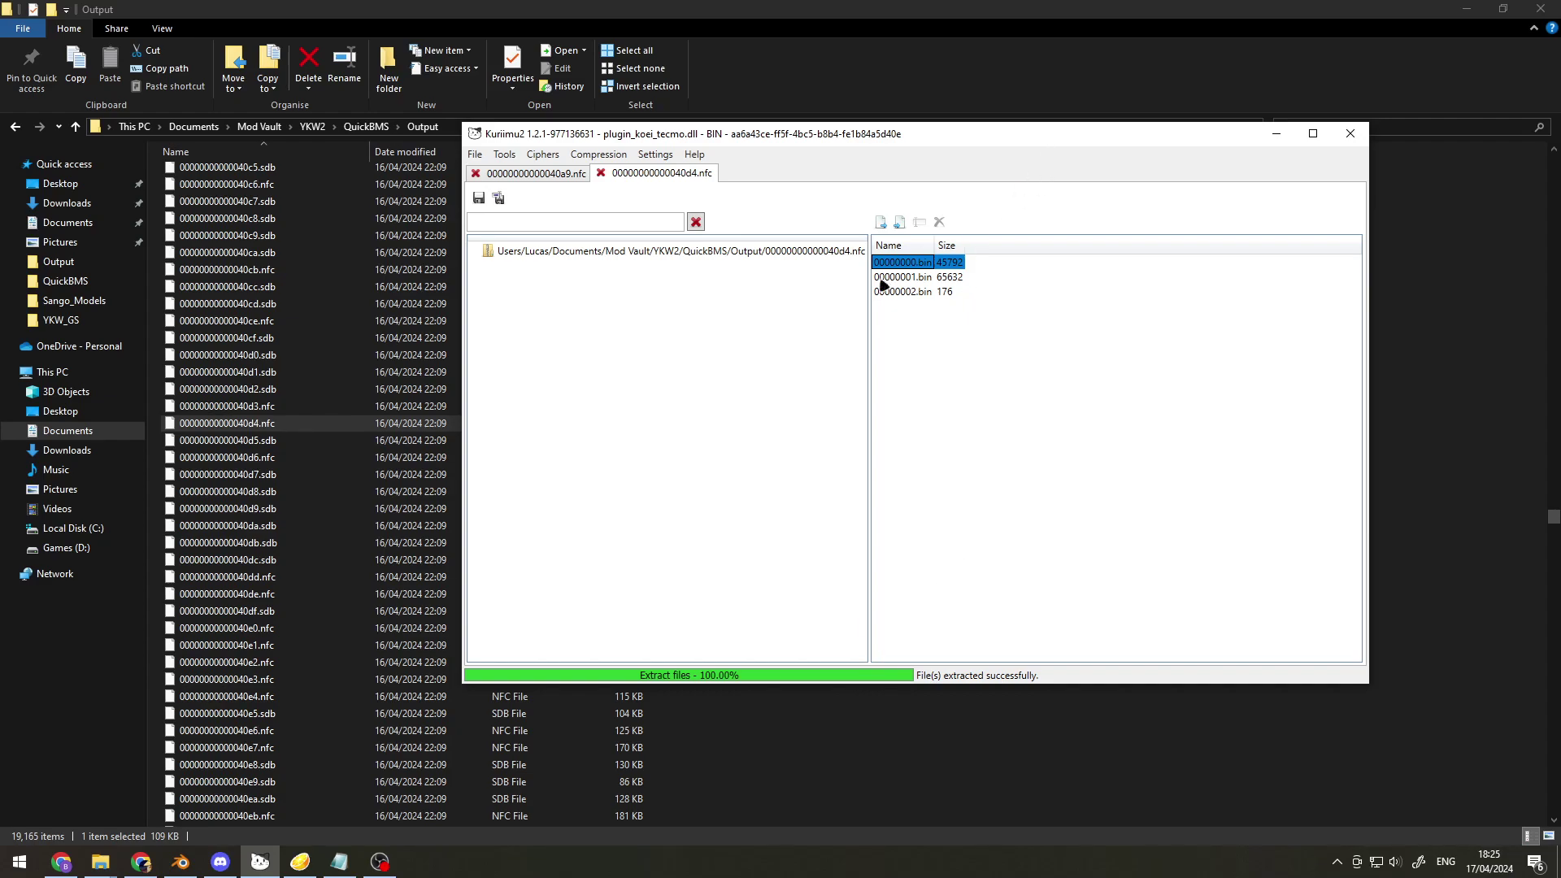
Return to File Explorer and locate the extracted 00000000.G1M file in the Sango_Models folder.
click(1006, 770)
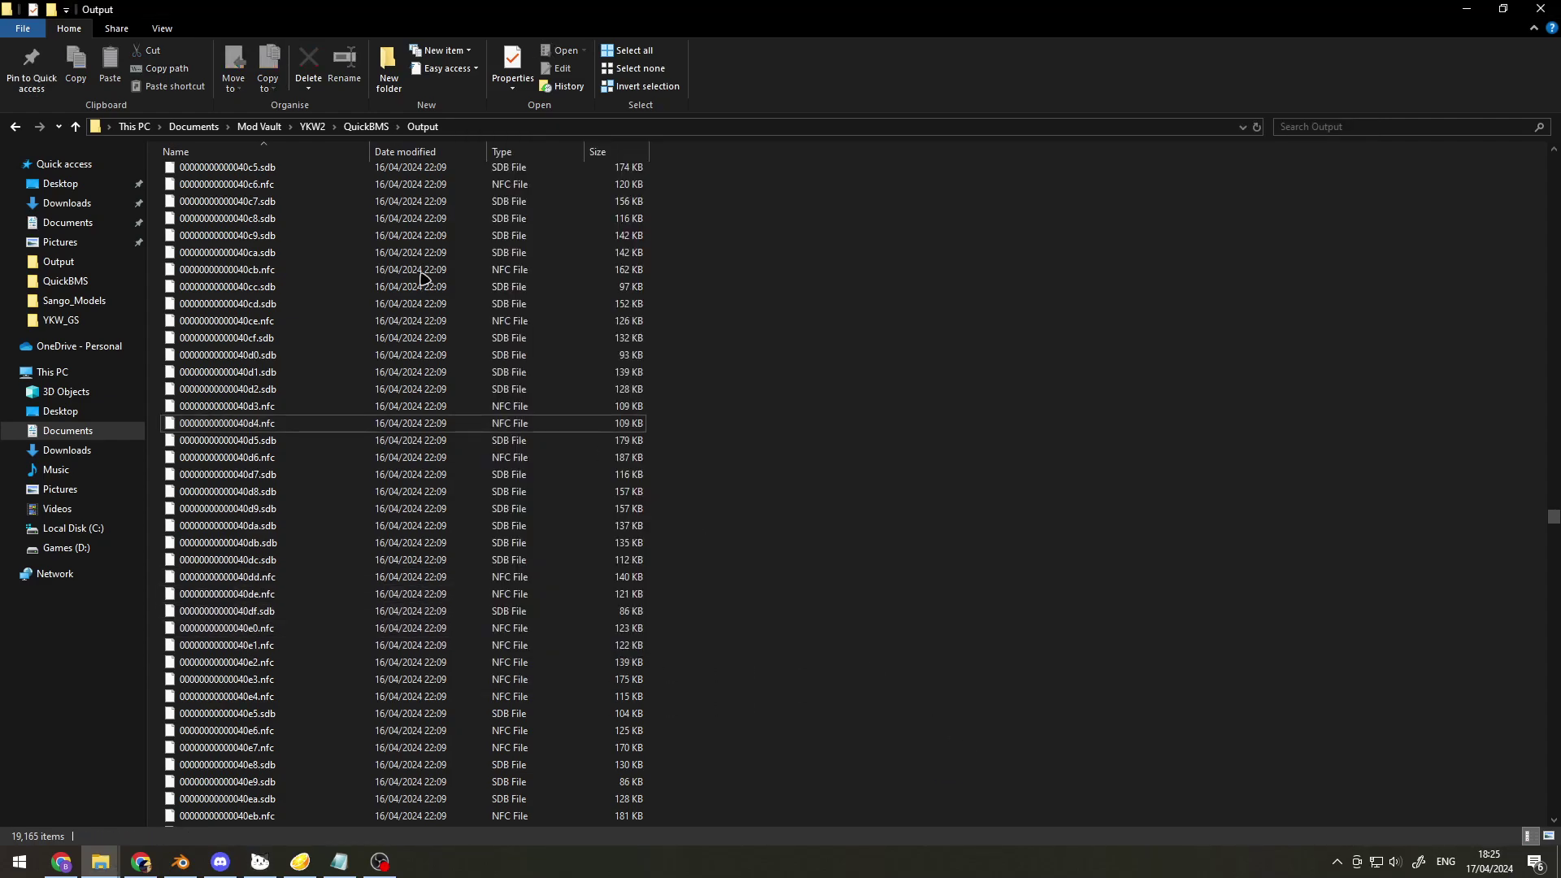
click(373, 127)
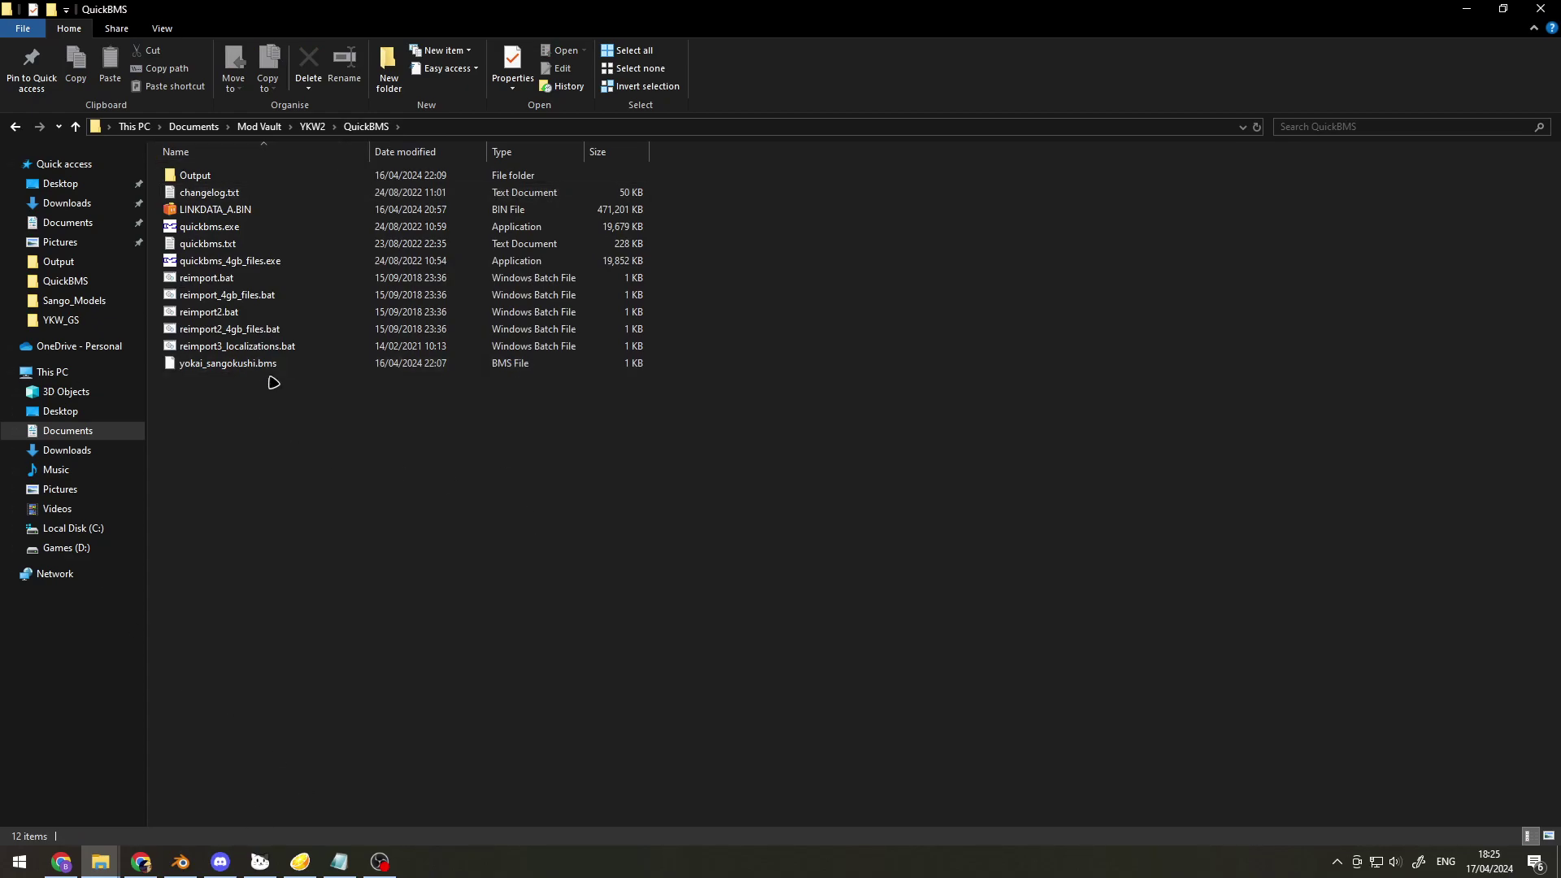
click(73, 300)
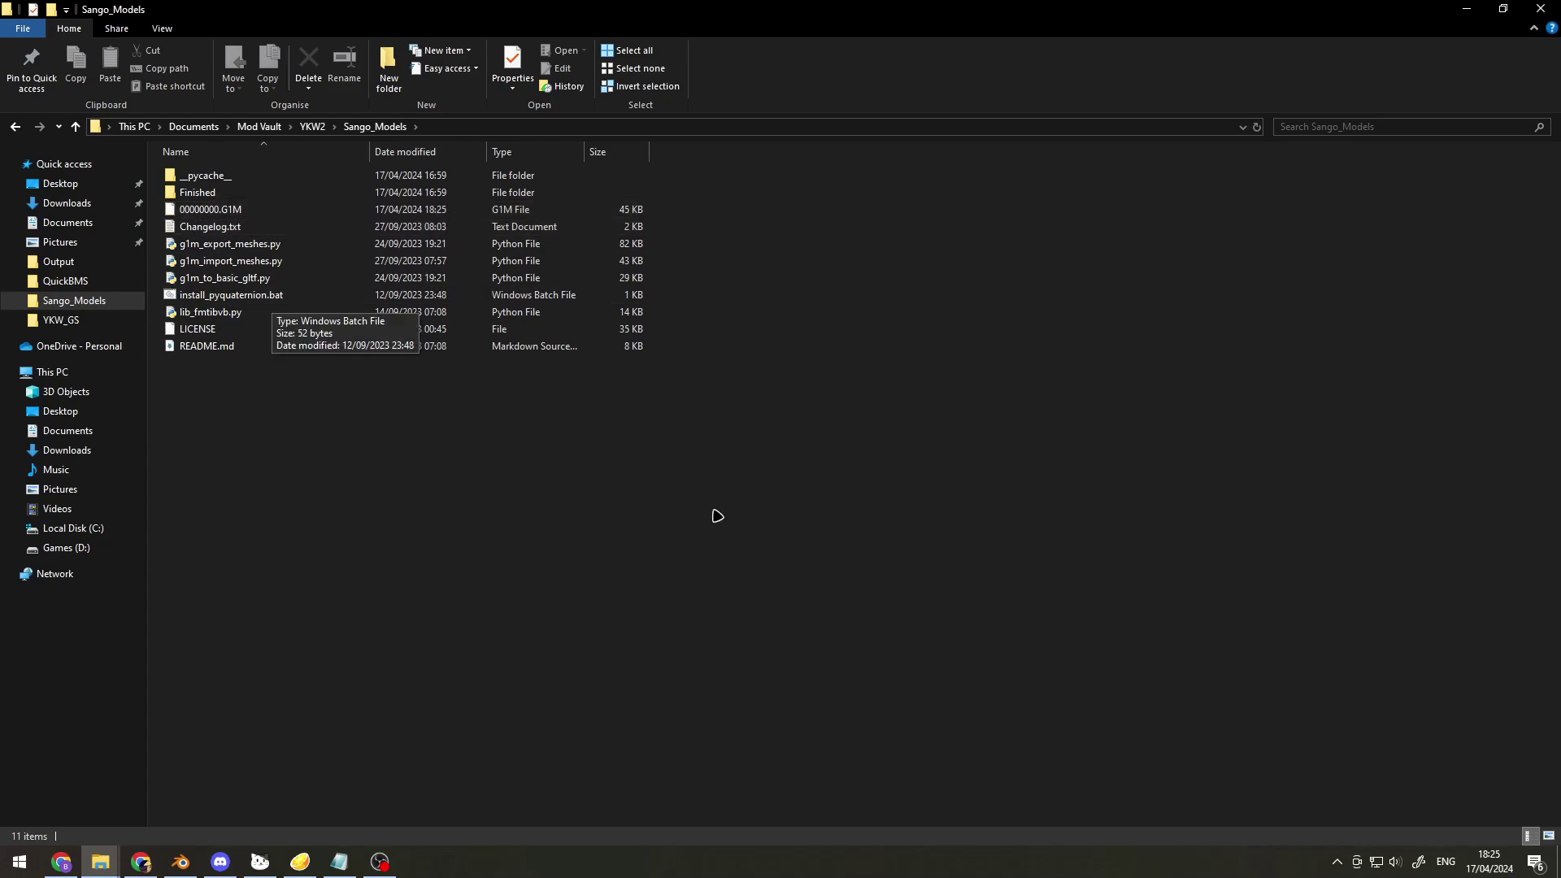
click(257, 211)
click(279, 523)
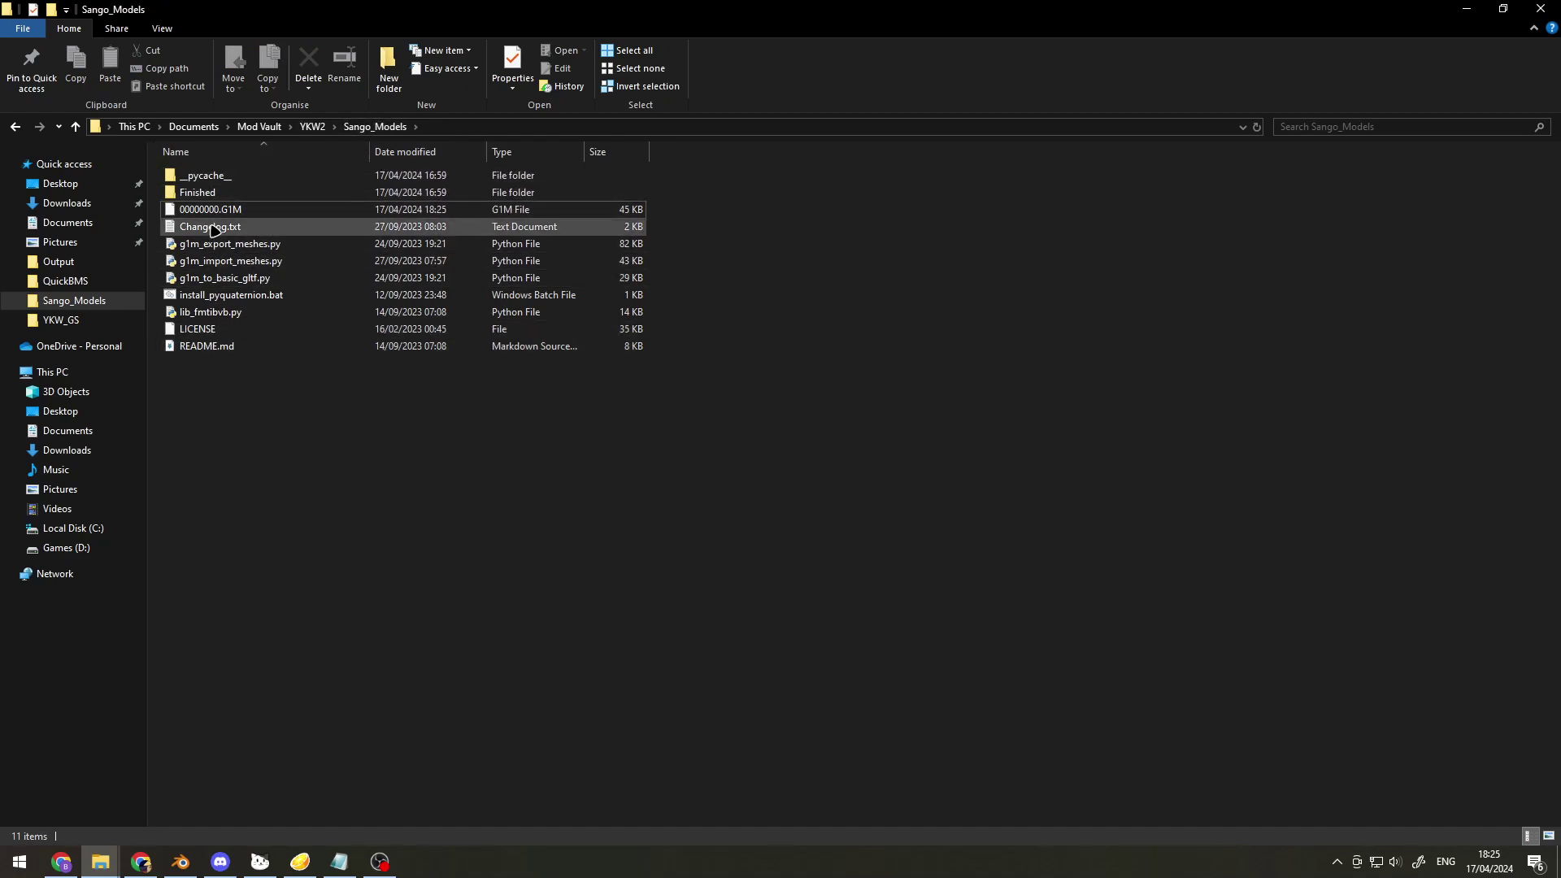
click(233, 212)
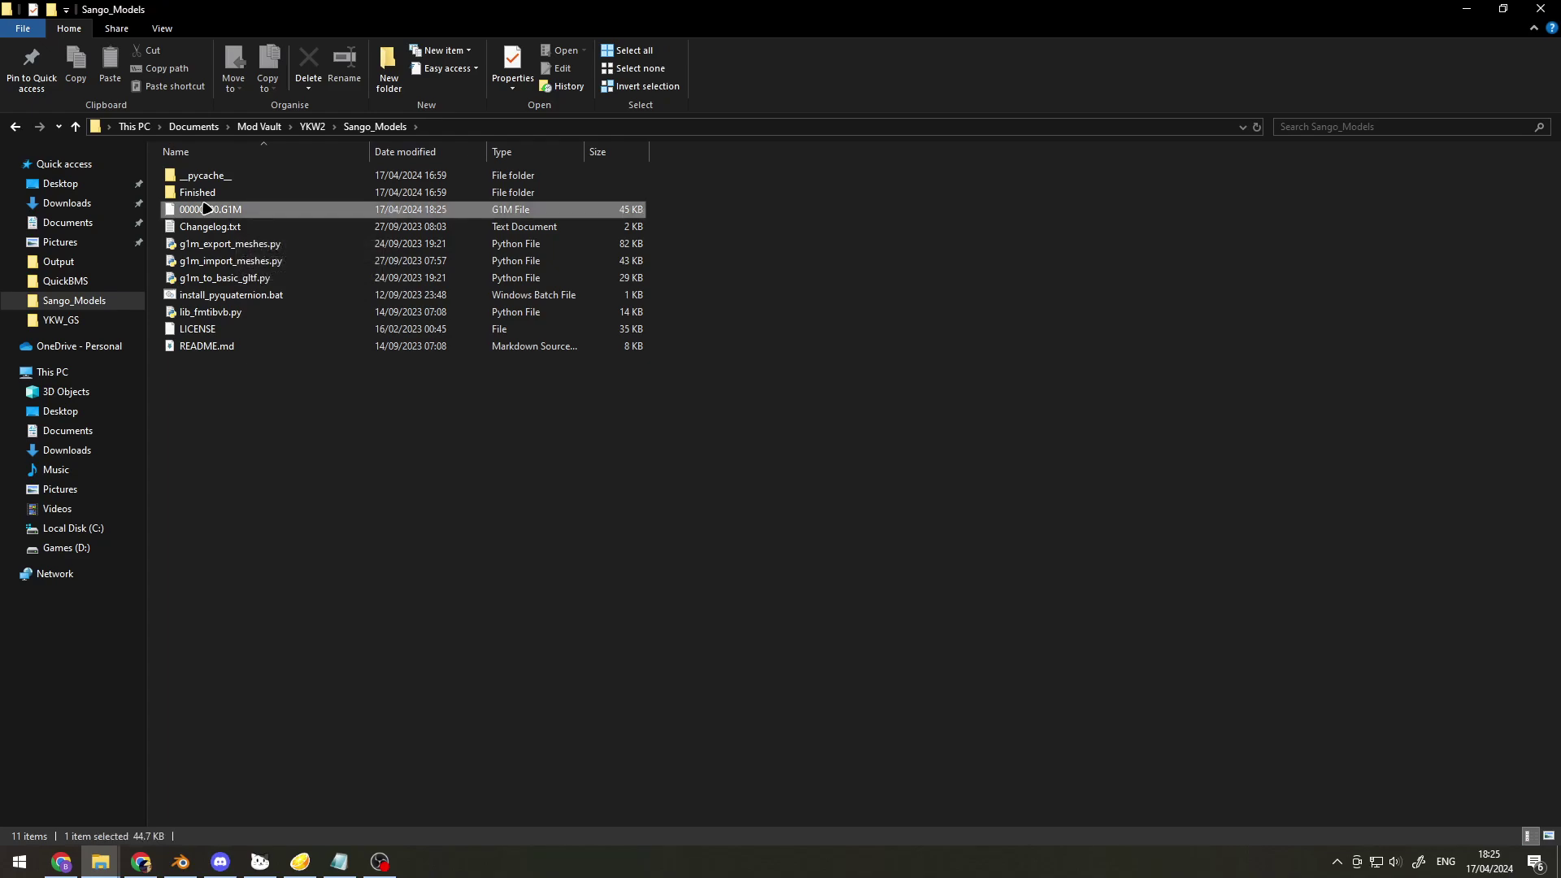
mouse_move(252, 208)
mouse_down()
mouse_move(285, 214)
mouse_move(267, 208)
mouse_up()
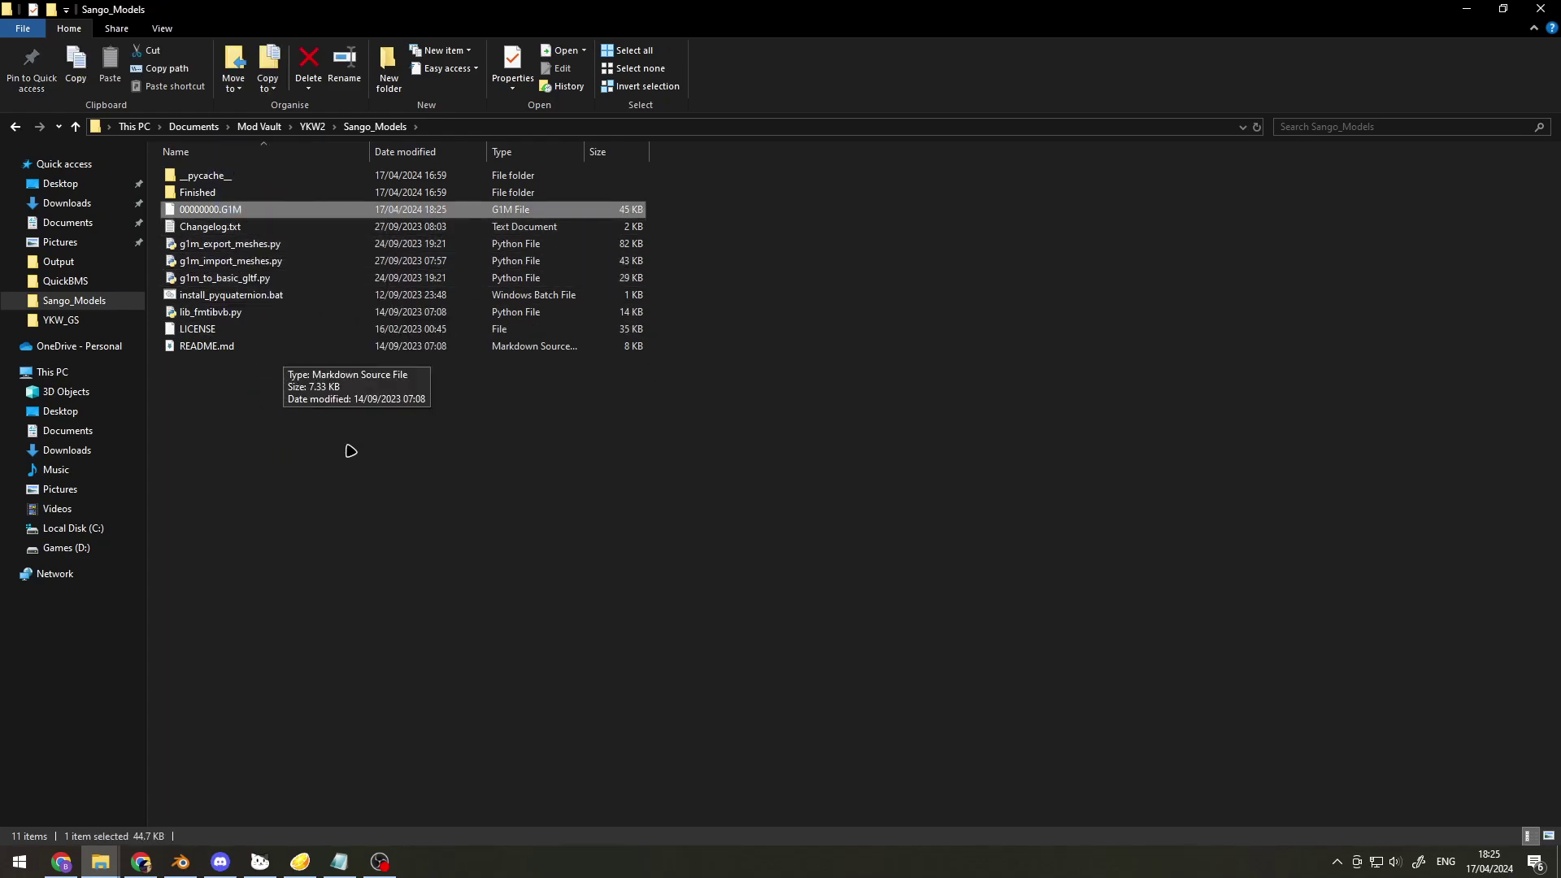
click(382, 502)
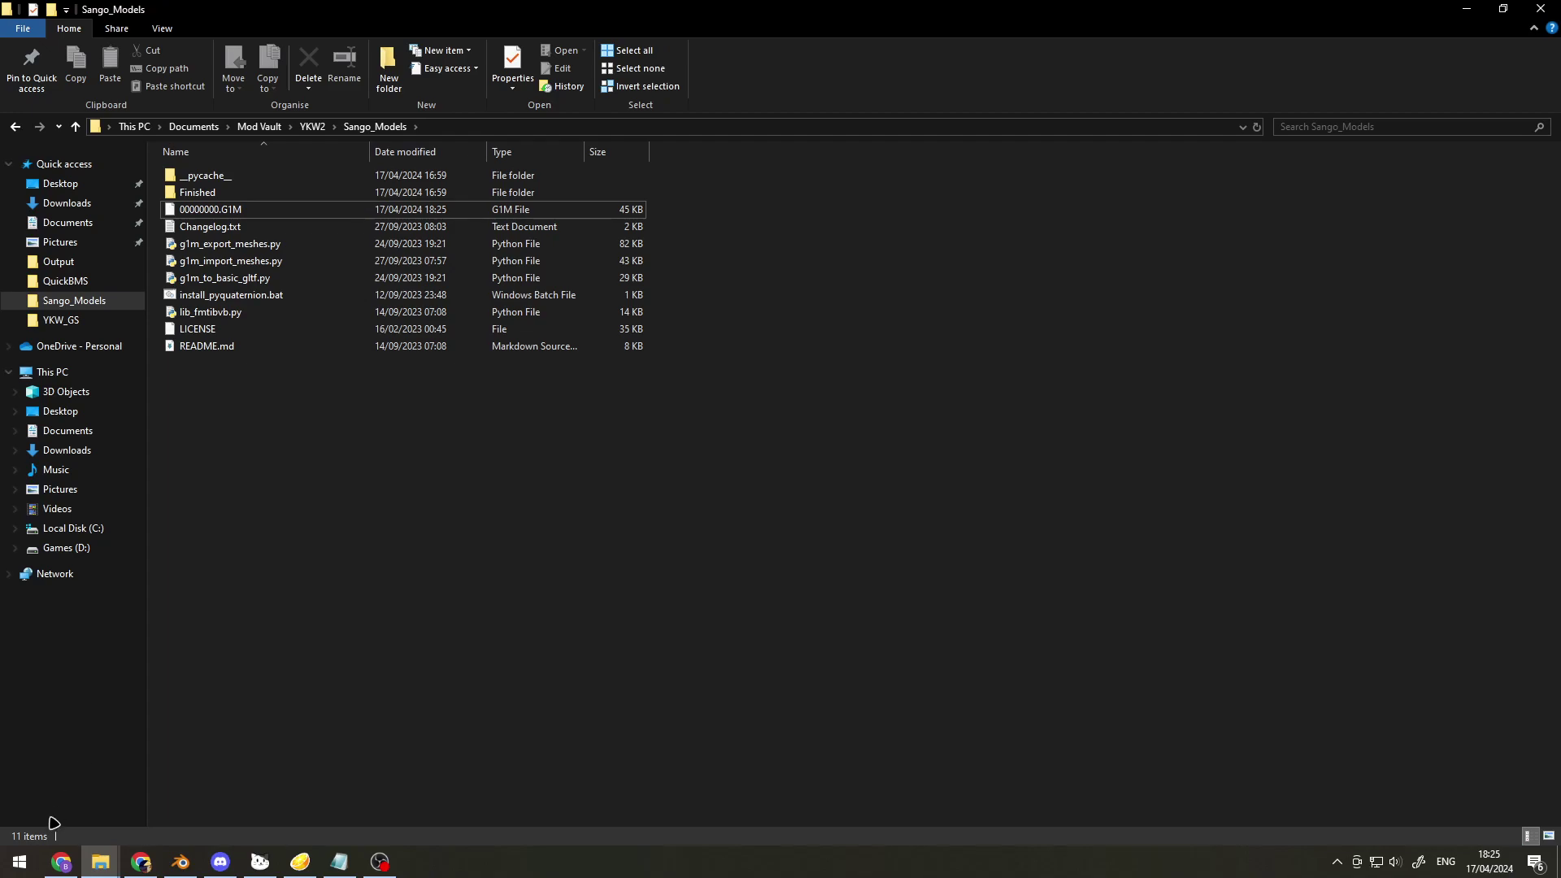
Launch a Command Prompt window from a search for cmd.
click(19, 862)
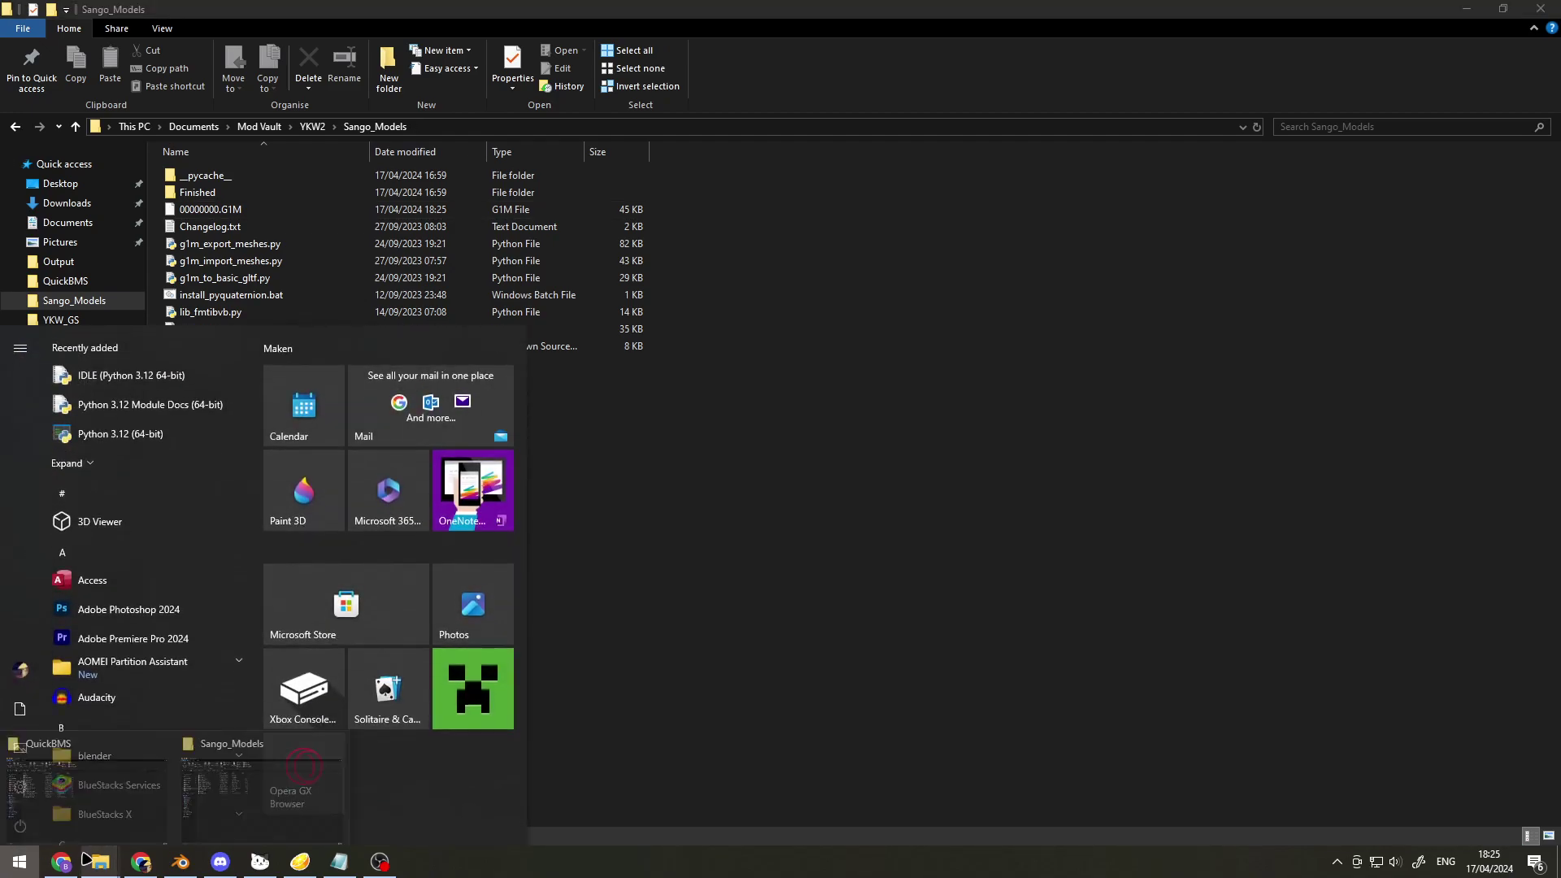
text(cmd)
key(Return)
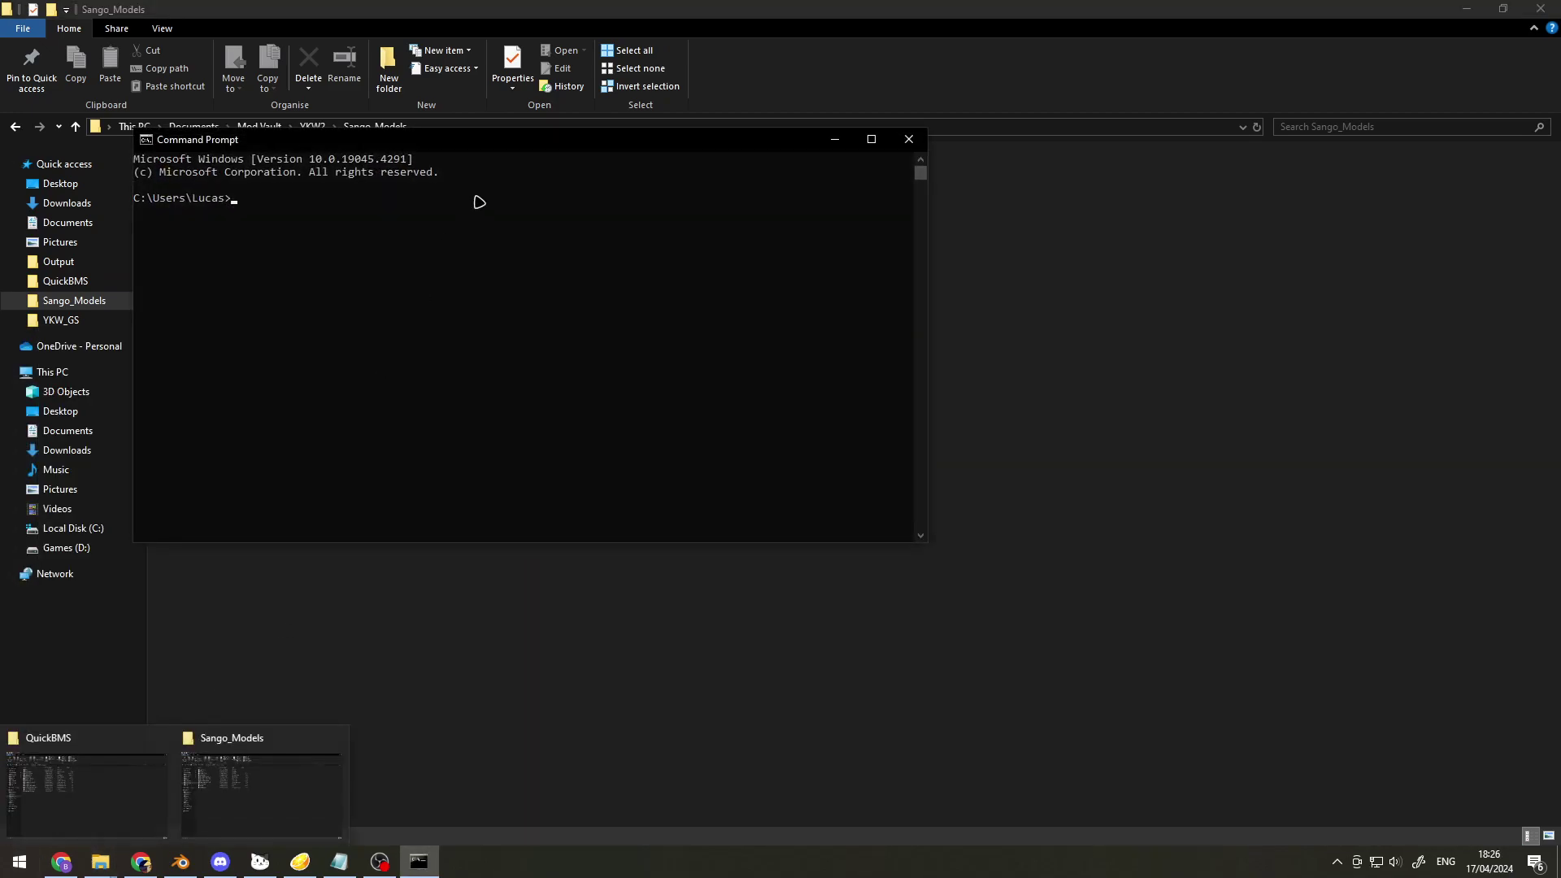
Add a Python entry to the requirements list in Notepad, and enter pip install numpy in the Command Prompt before closing it.
click(346, 867)
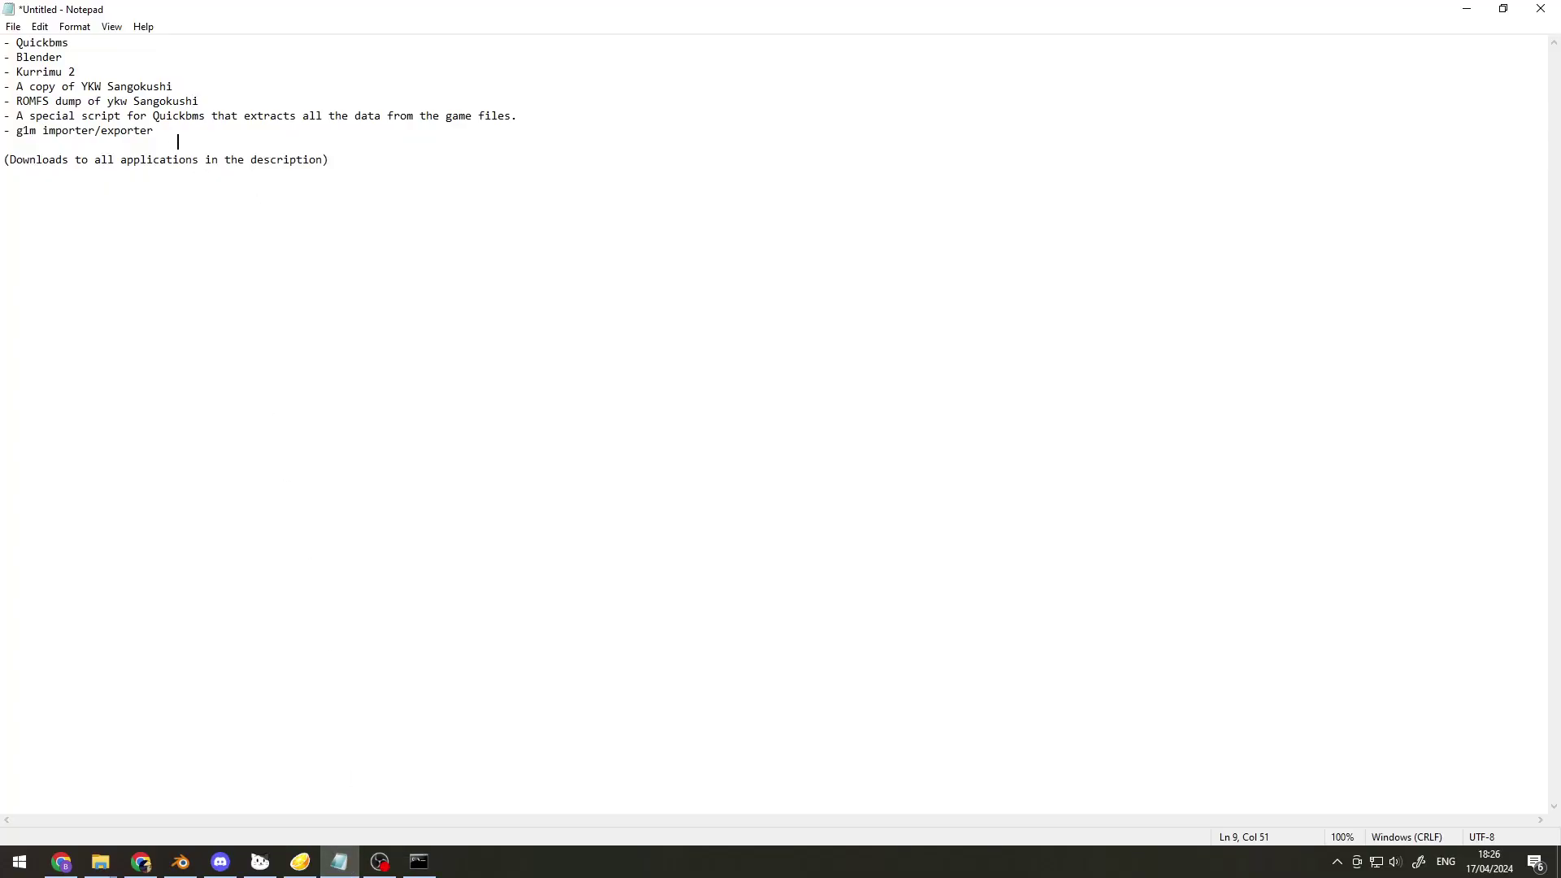
key(Return)
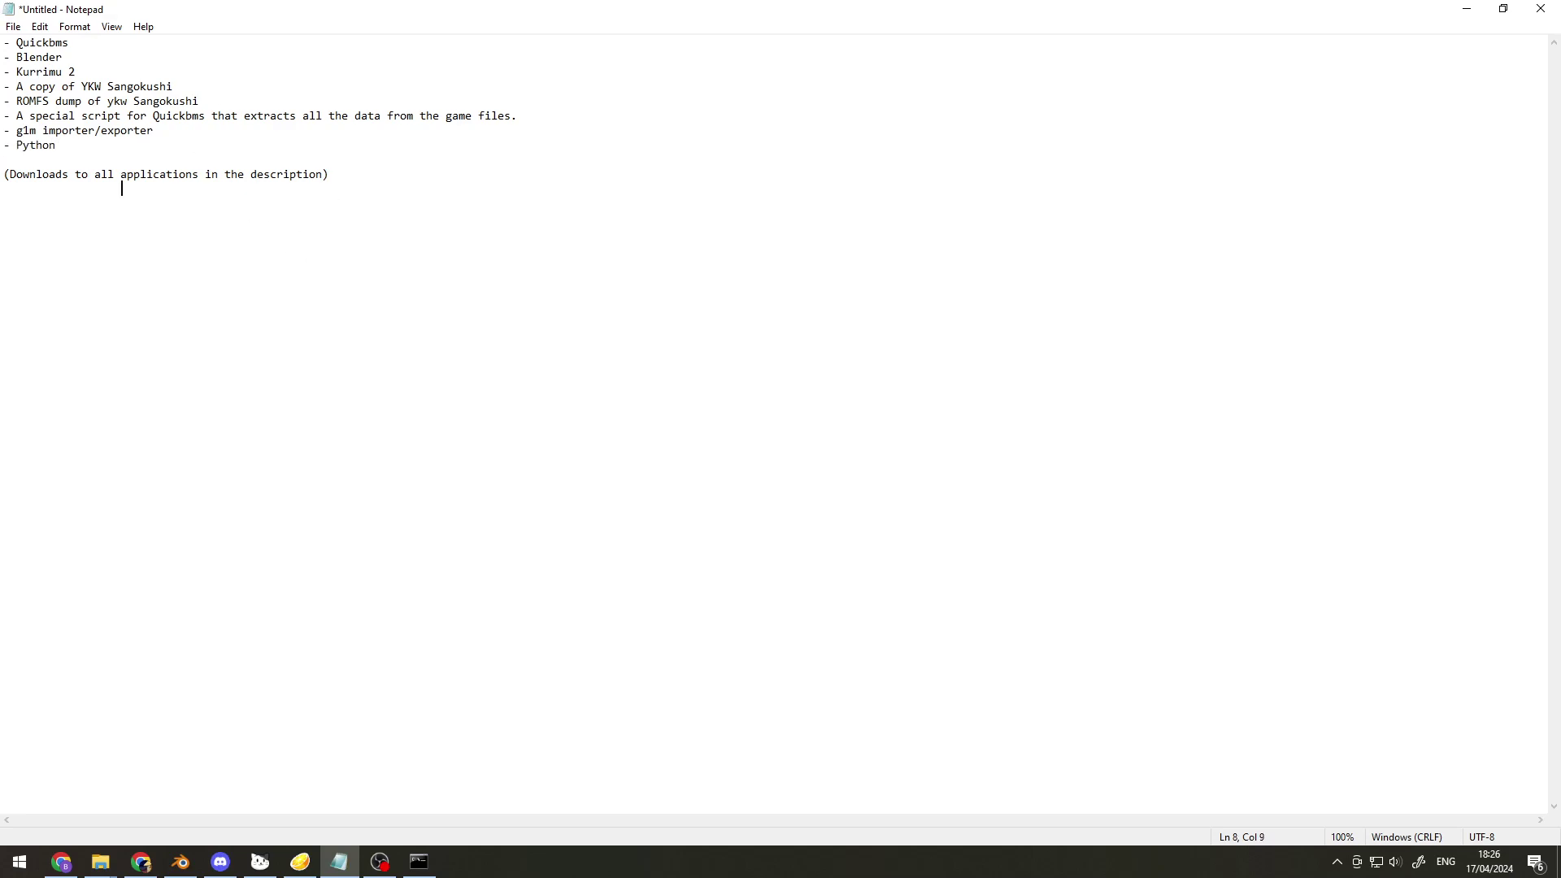
click(1467, 8)
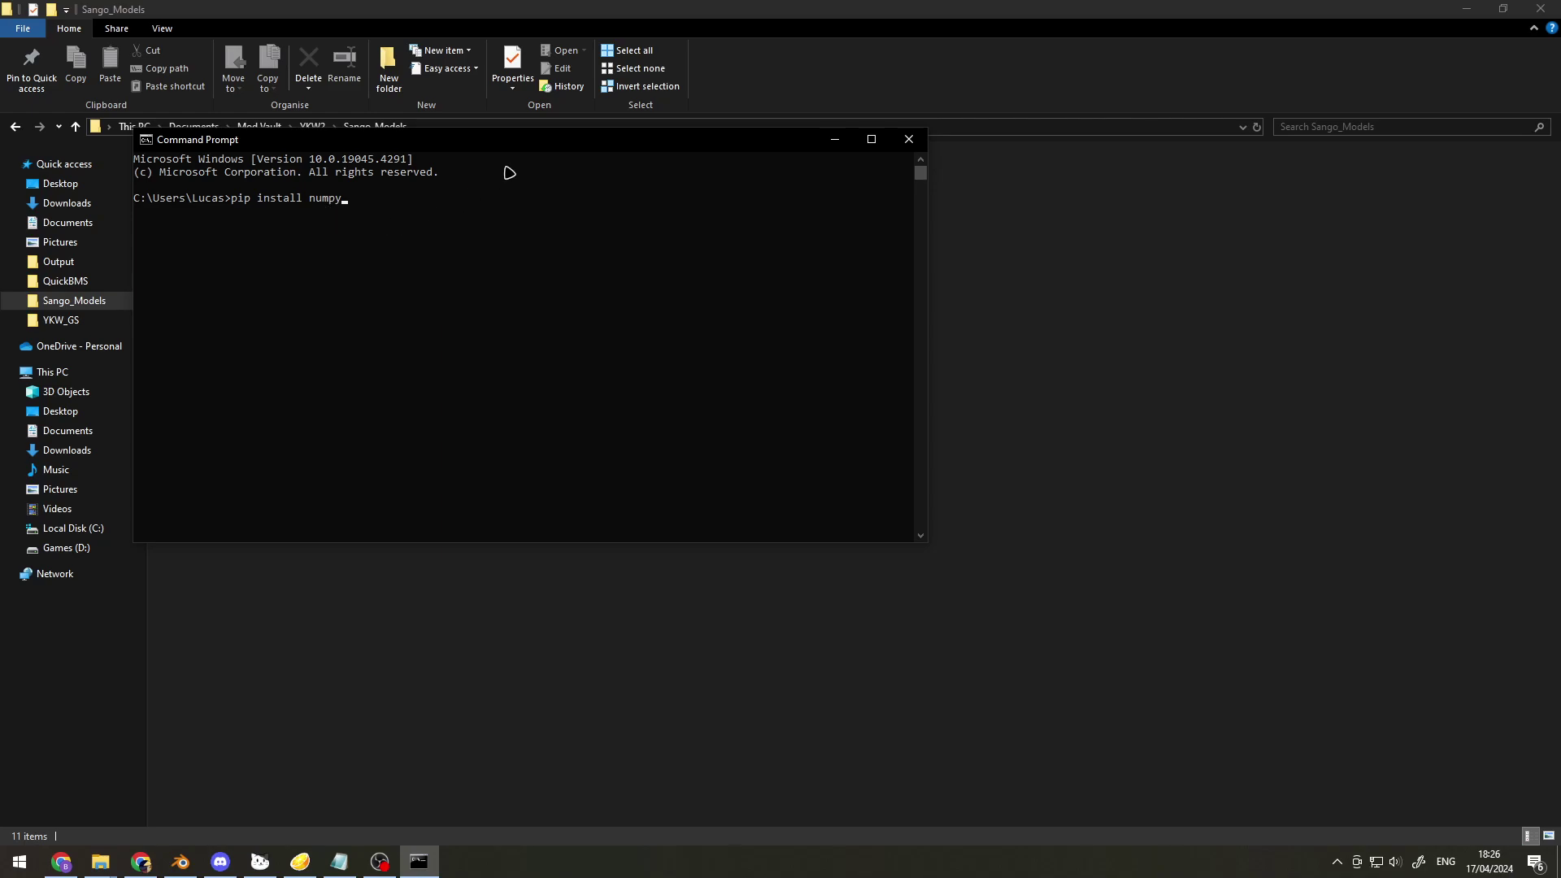
click(908, 140)
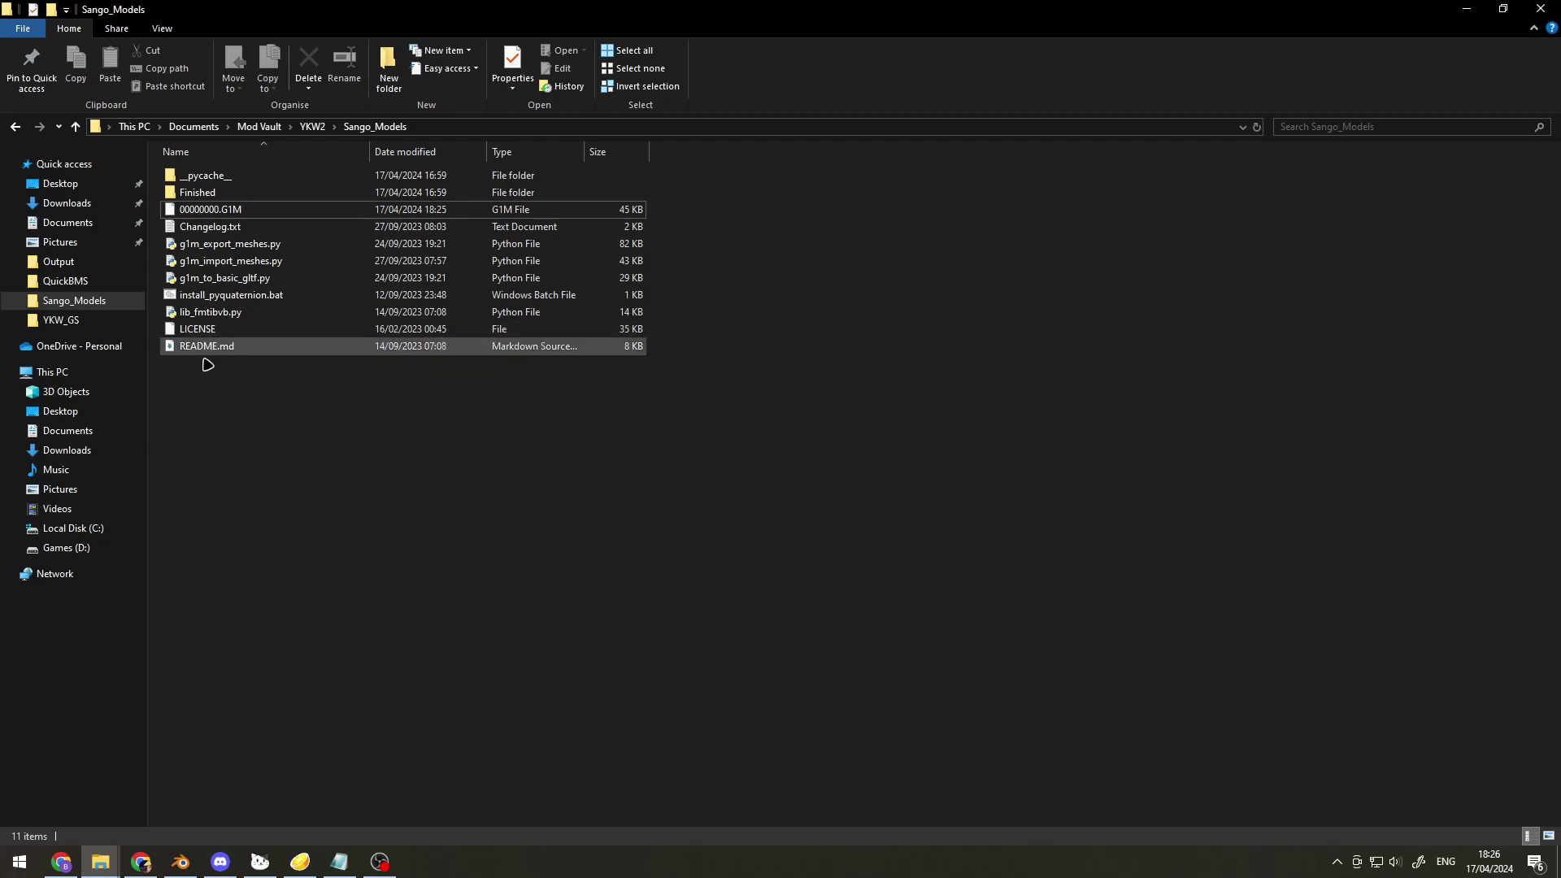
Run g1m_export_meshes.py on 00000000.G1M and check the generated 00000000 folder in Sango_Models.
click(233, 213)
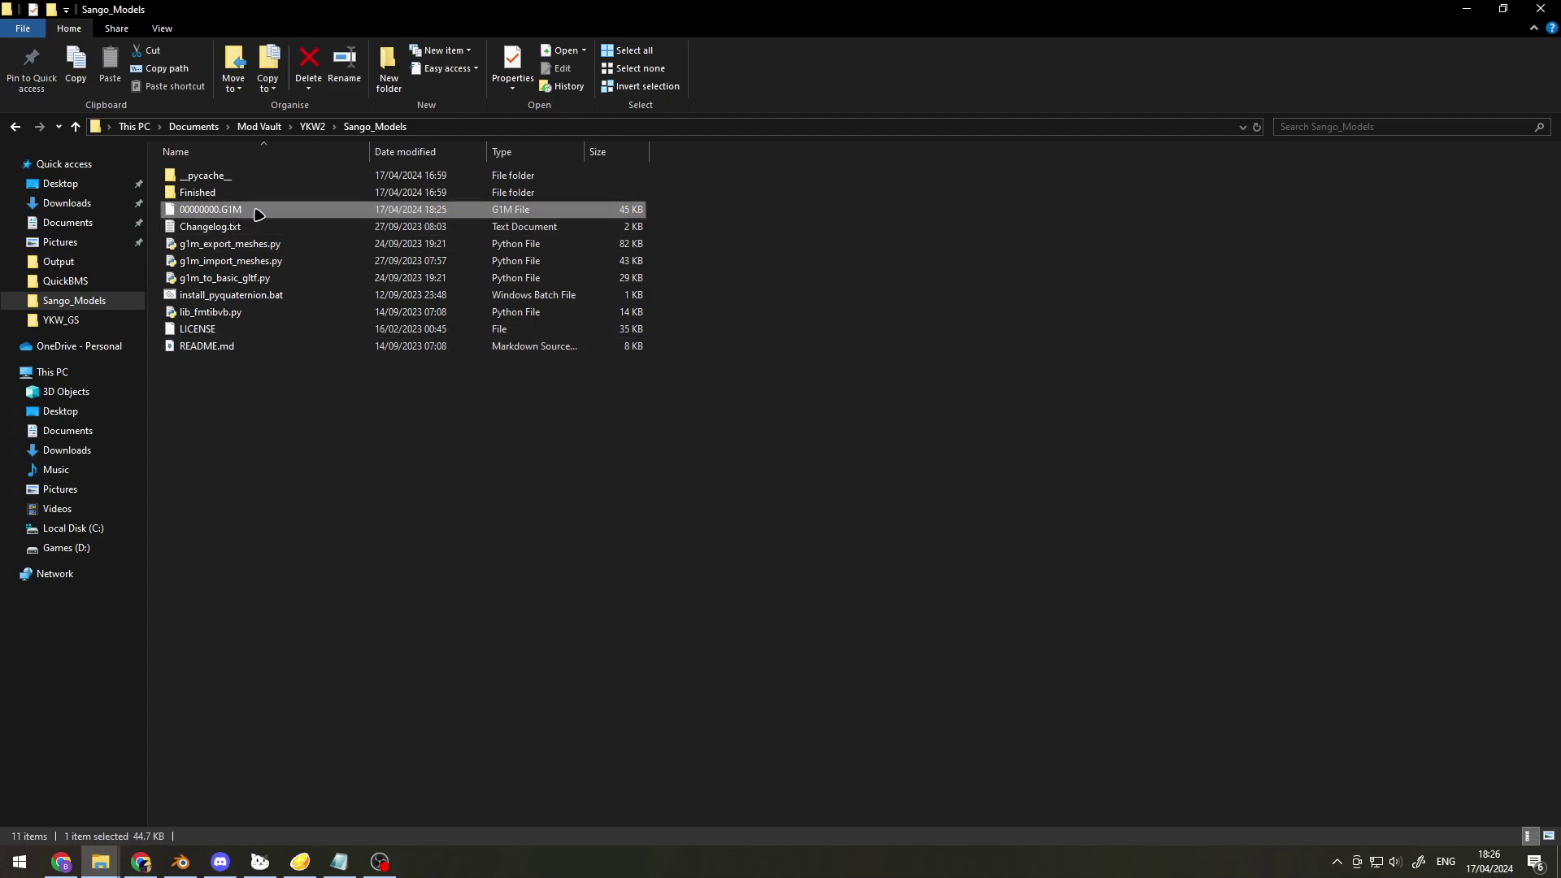
drag(252, 212, 300, 247)
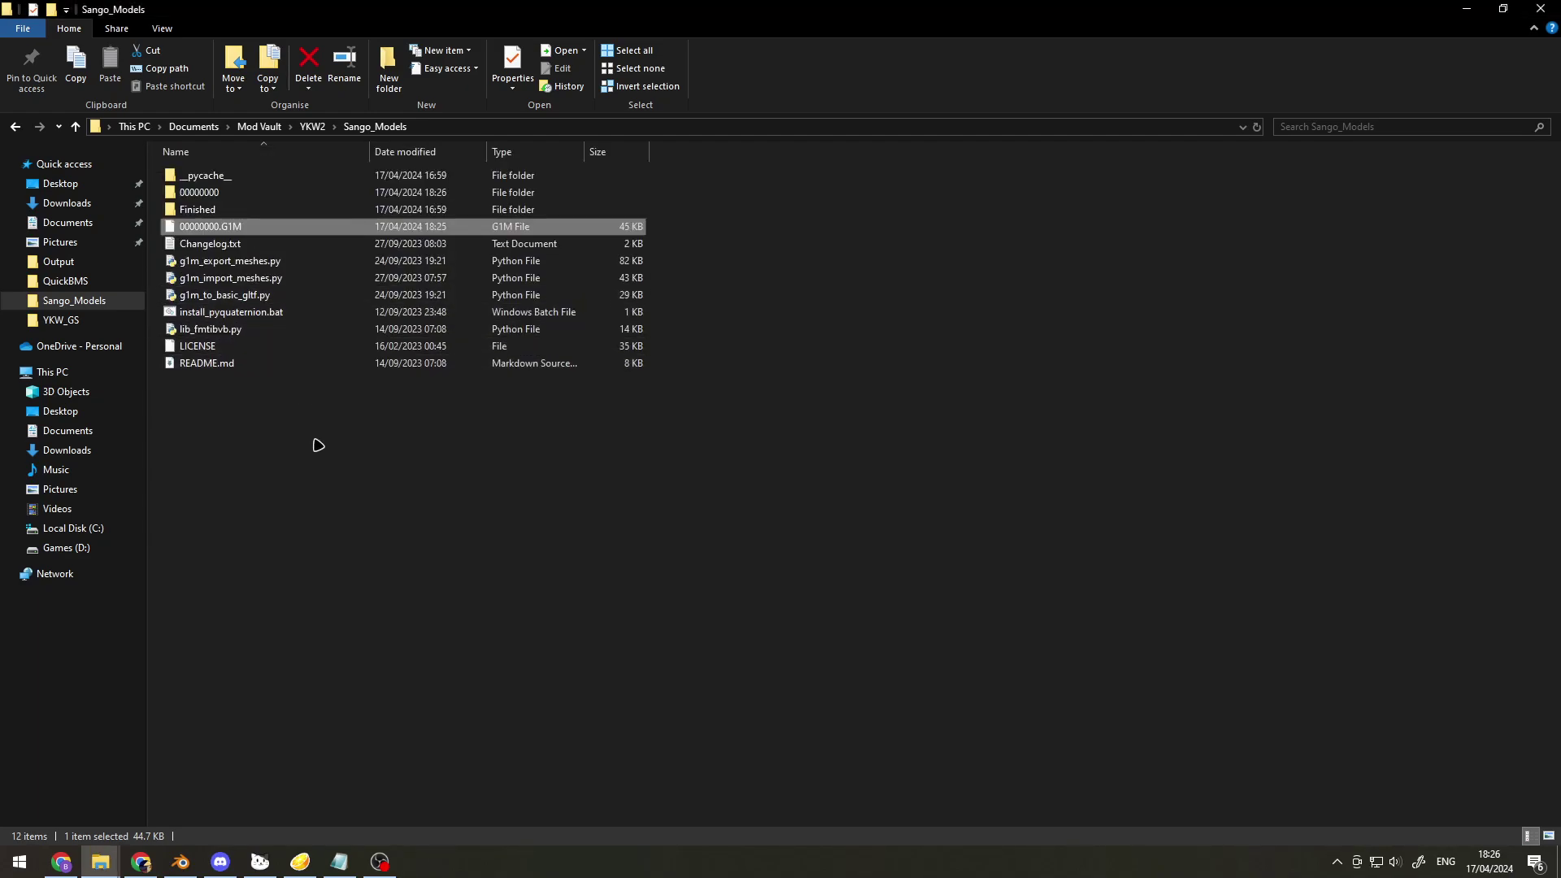
double_click(218, 192)
key(alt+Left)
Convert 00000000.G1M with g1m_to_basic_gltf.py and select the generated 00000000.gltf file.
click(244, 233)
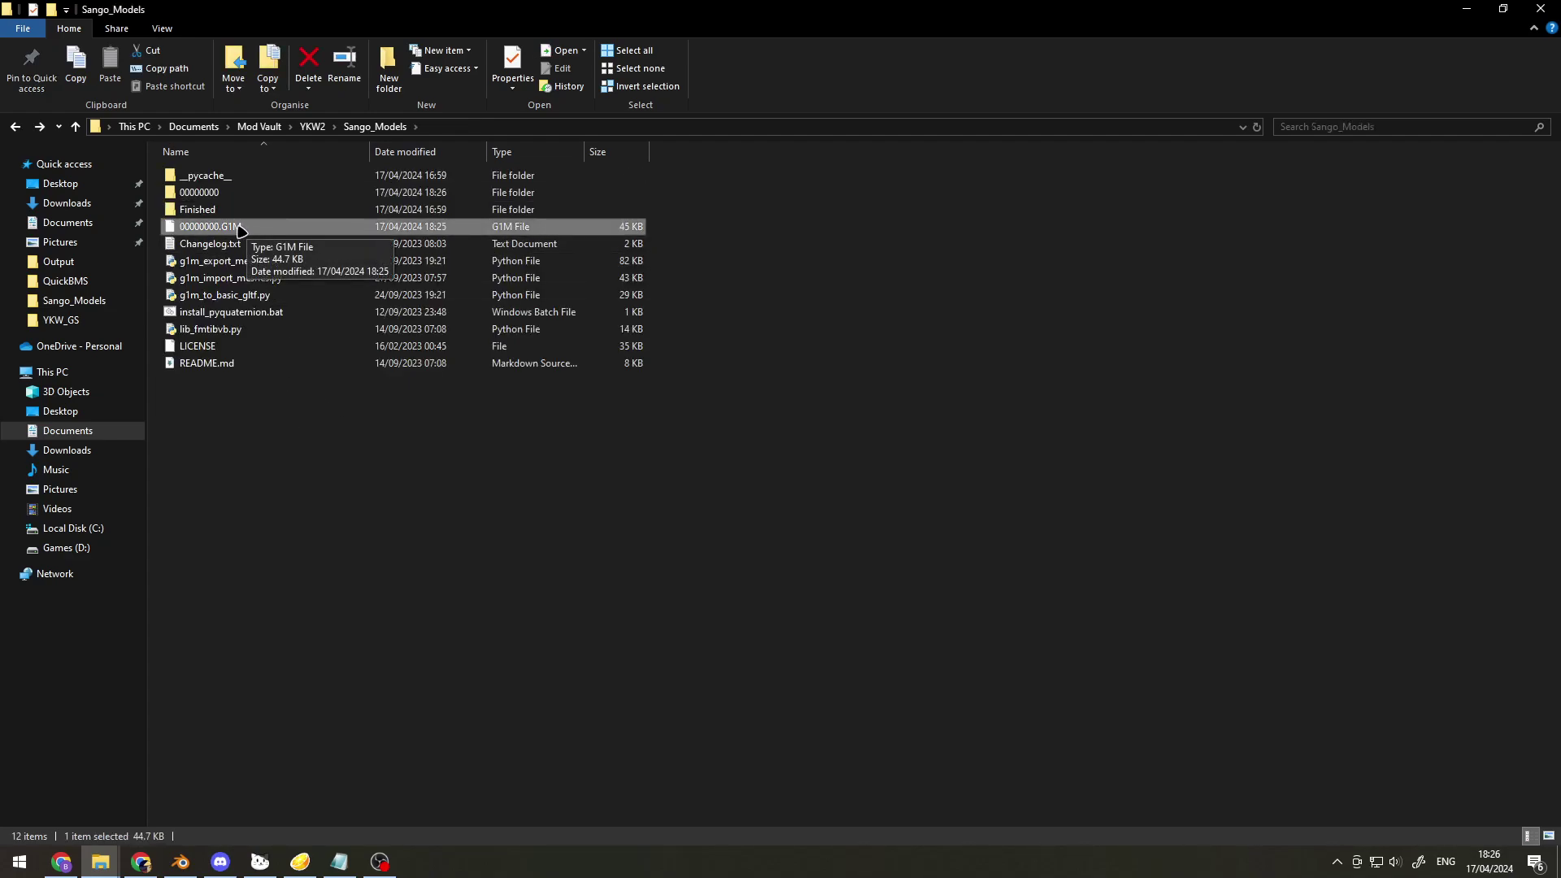
drag(239, 231, 305, 299)
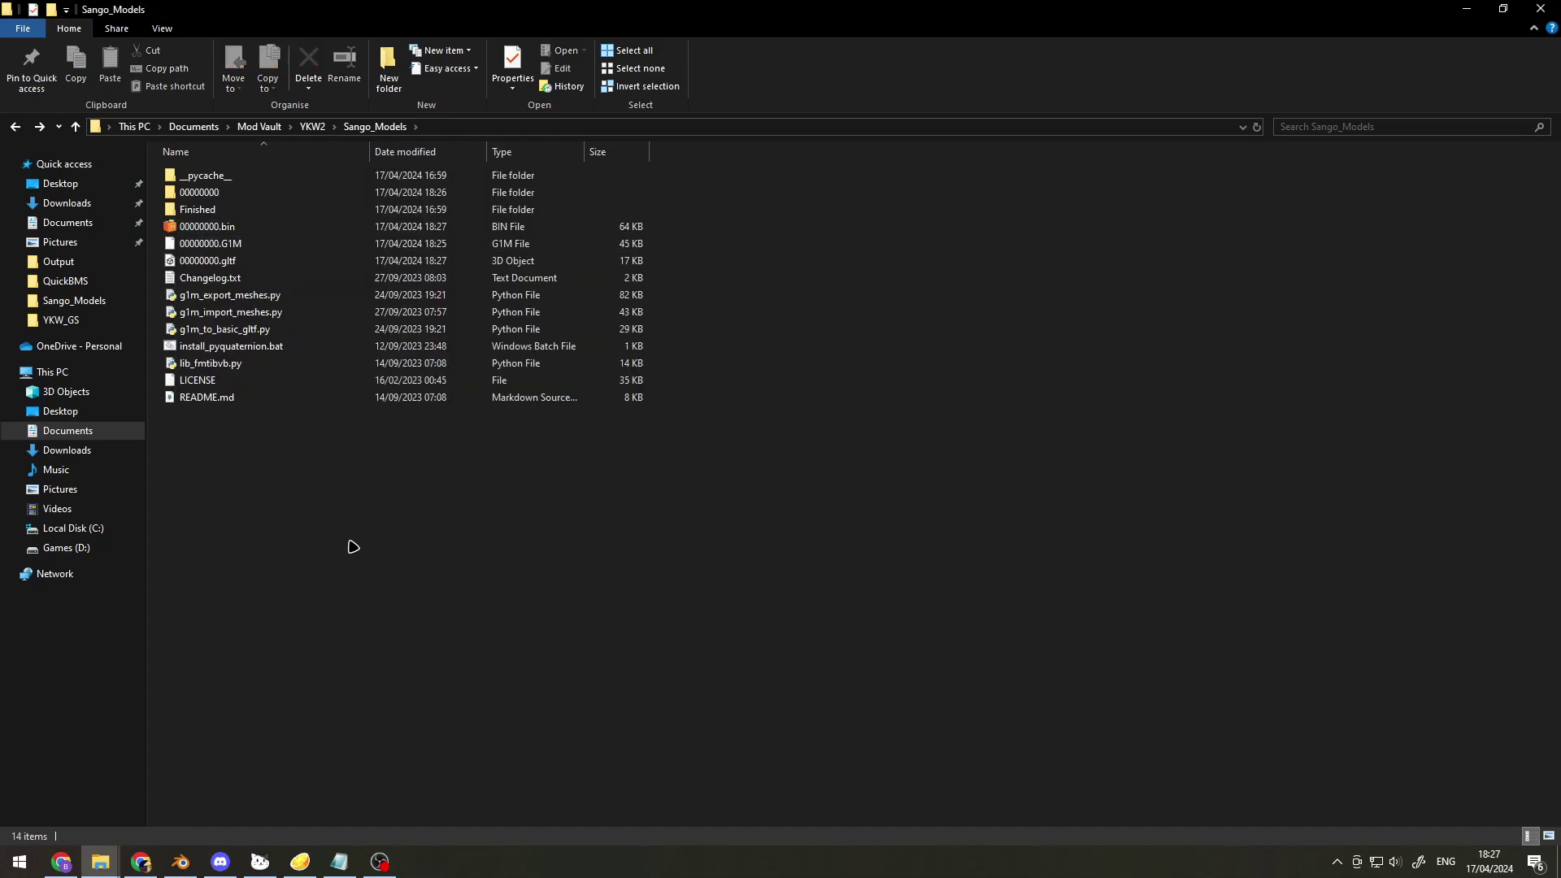
click(239, 267)
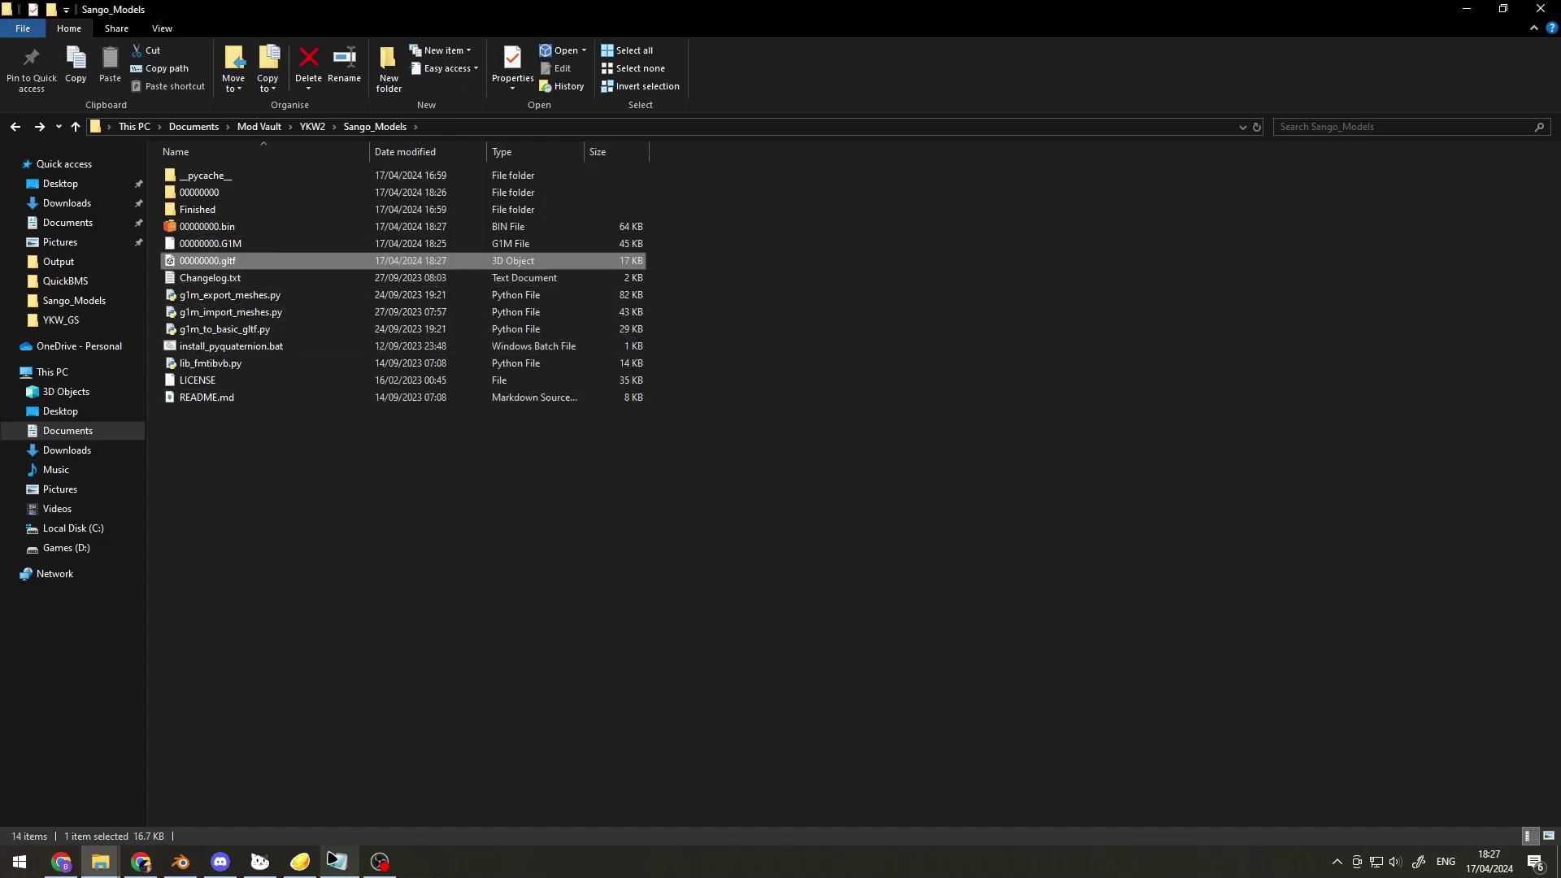
Switch to Blender and delete all default objects from the scene.
click(180, 863)
drag(375, 274, 839, 650)
key(Delete)
Import 00000000.gltf from the Sango_Models folder as a glTF 2.0 model.
click(36, 29)
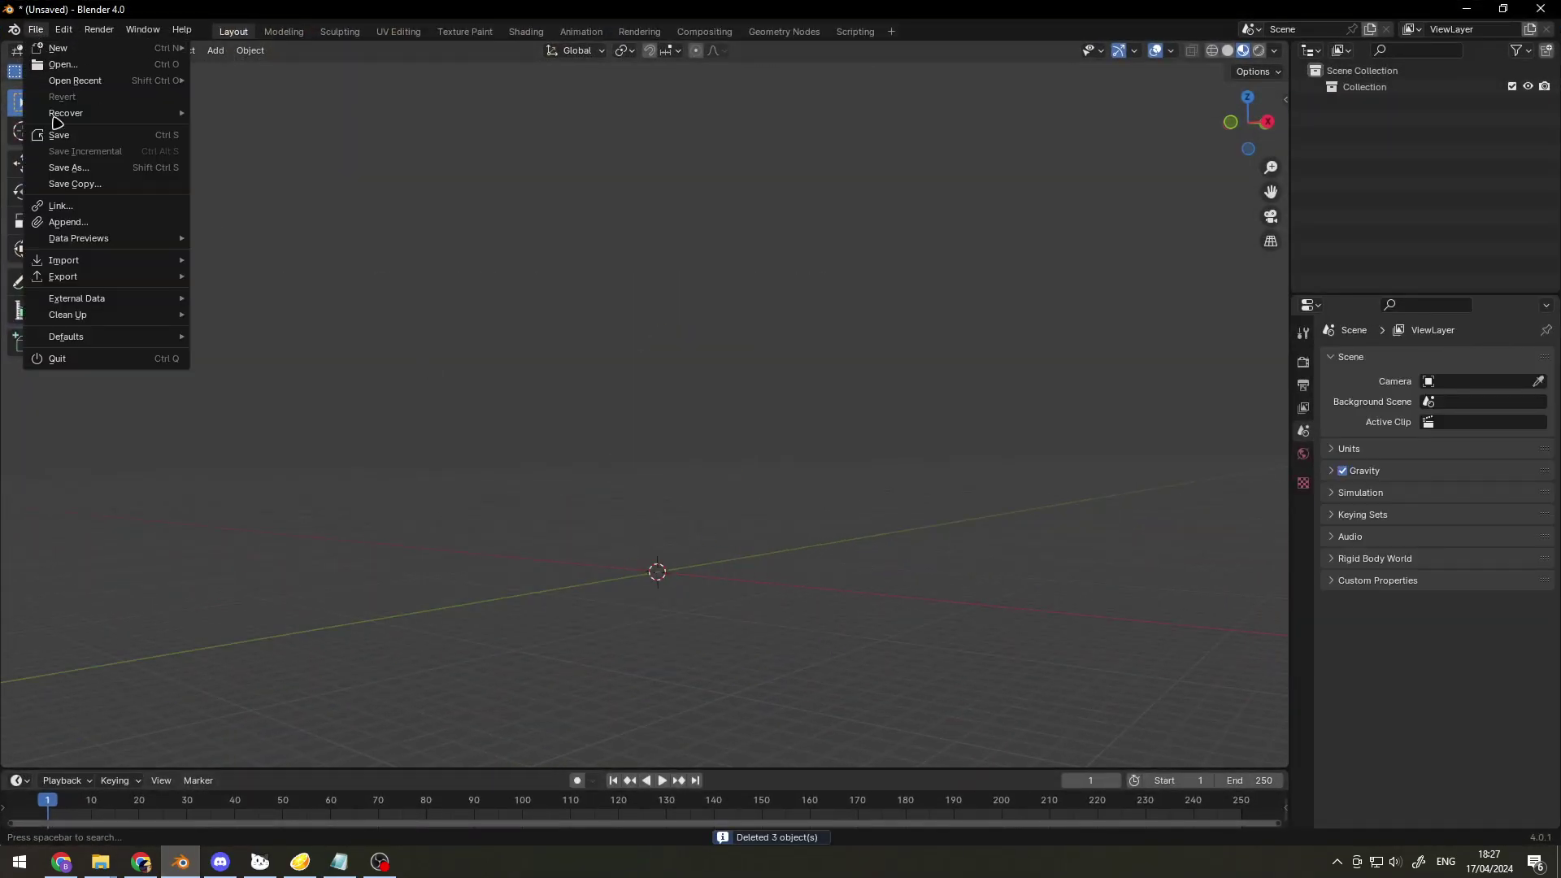
mouse_move(63, 260)
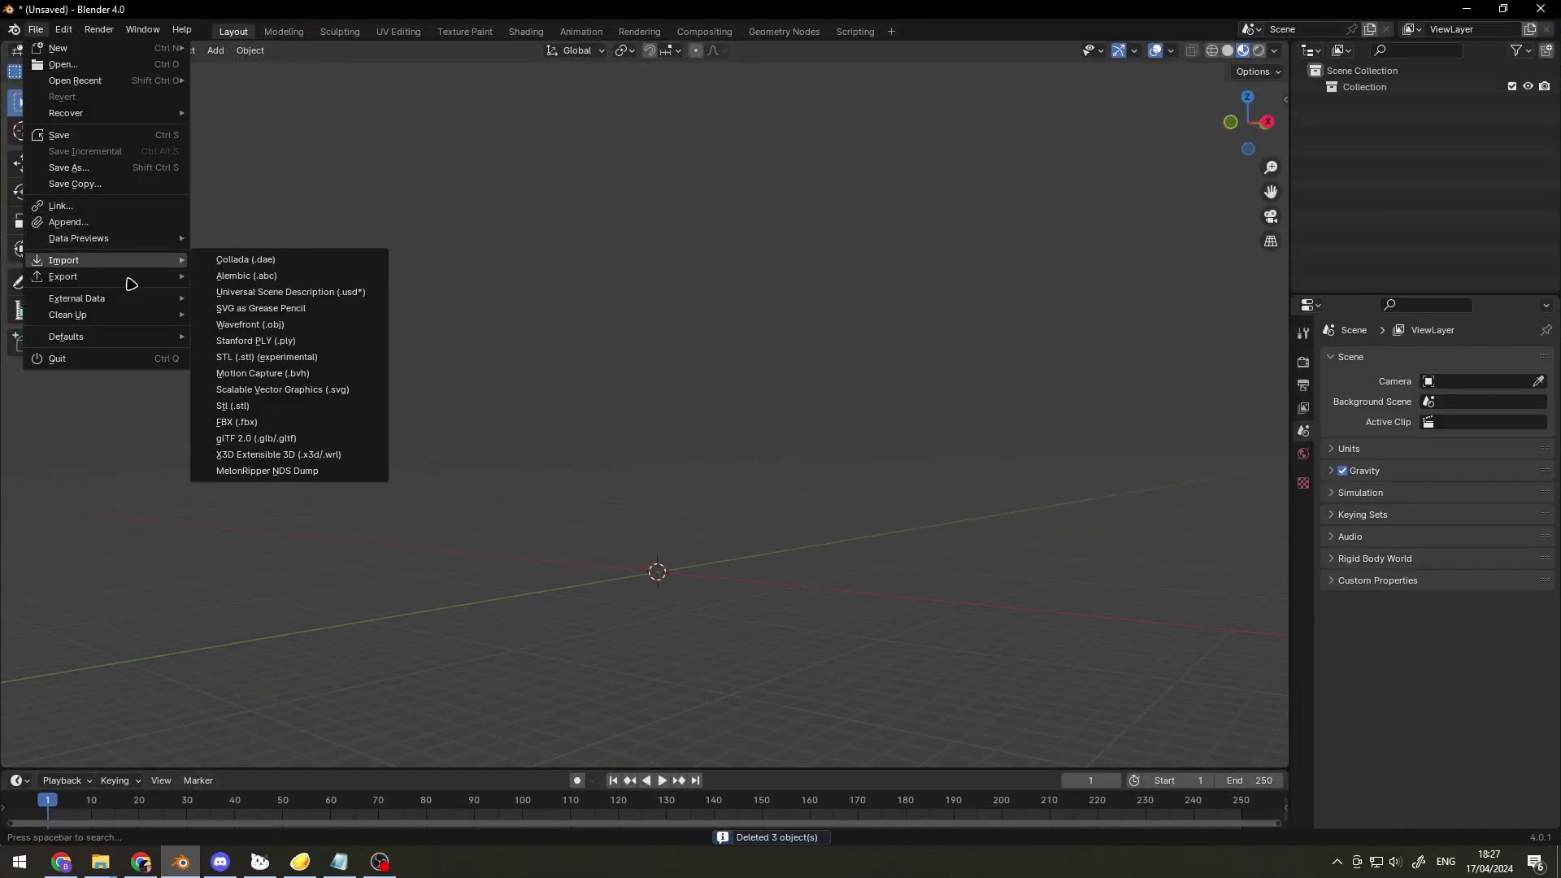
click(241, 441)
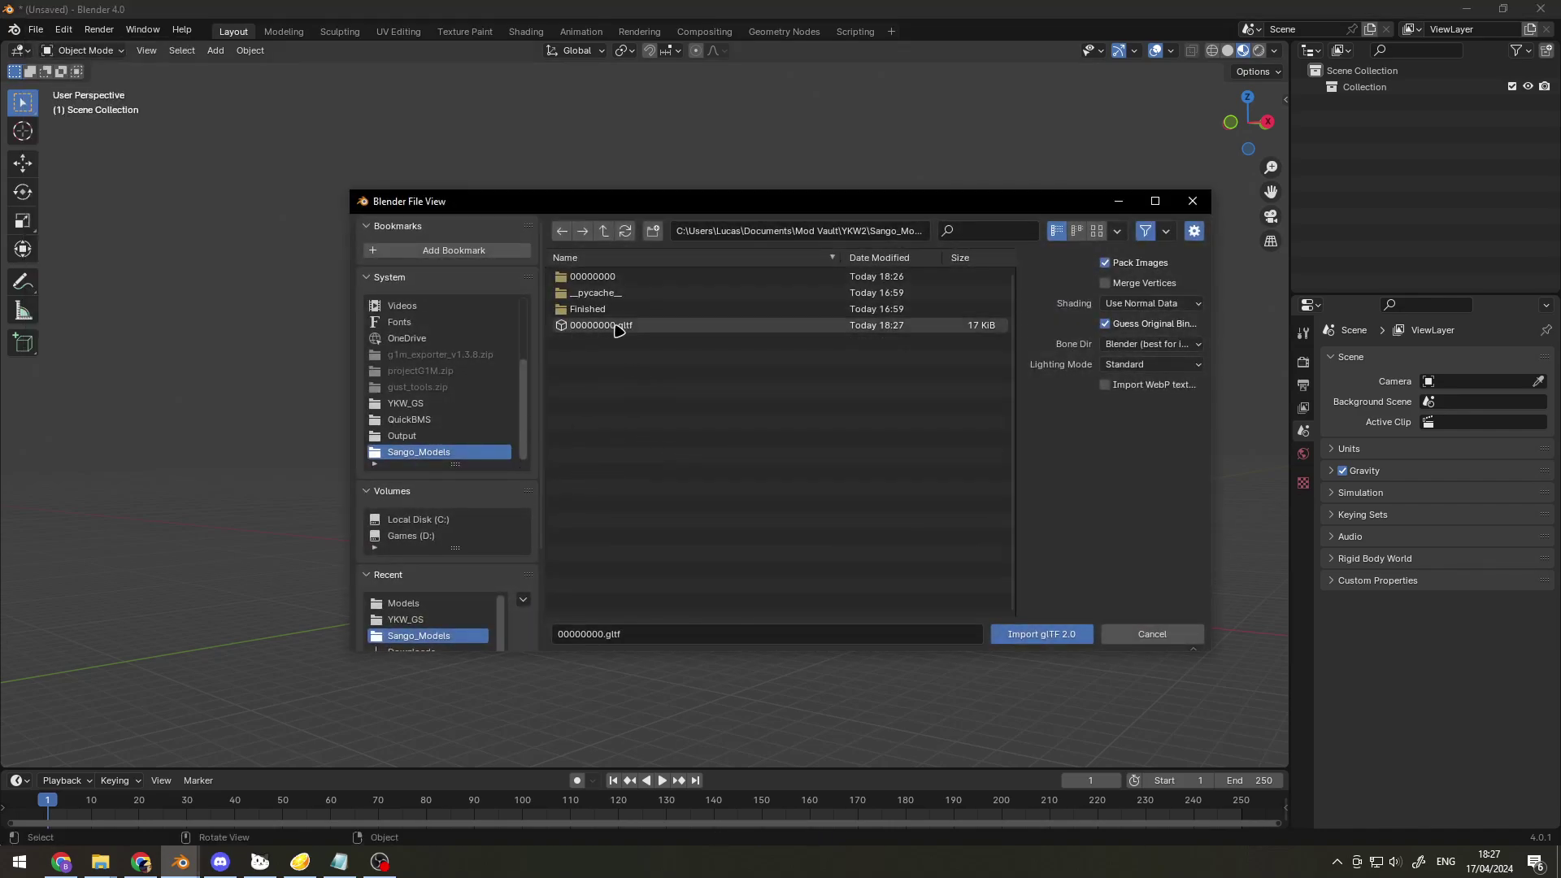
double_click(622, 327)
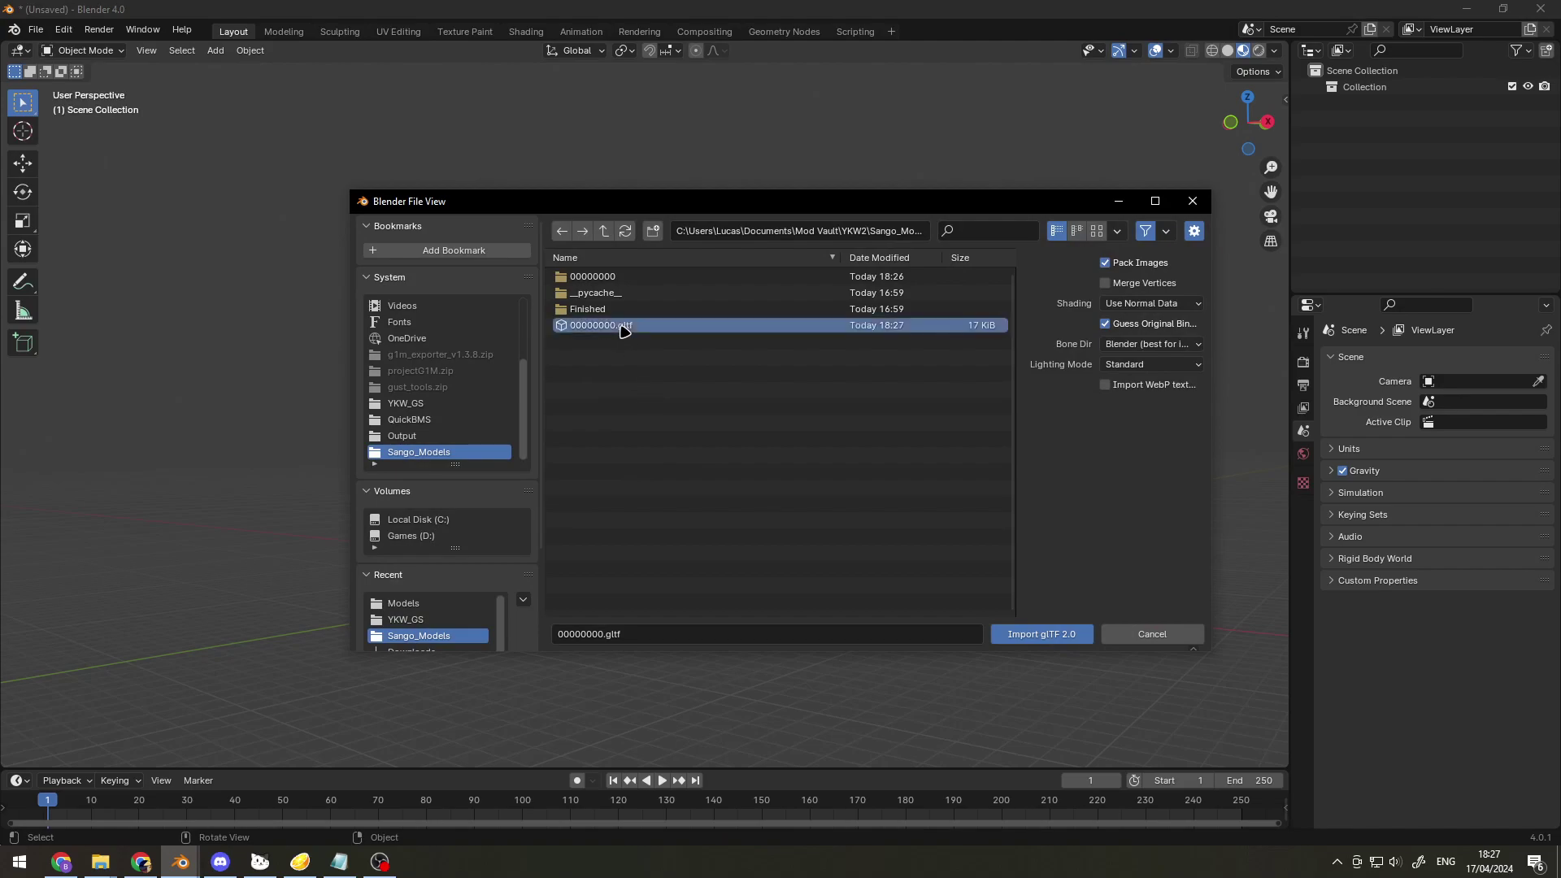
Delete the bone_0 armature that covers the imported character model.
drag(442, 428, 627, 457)
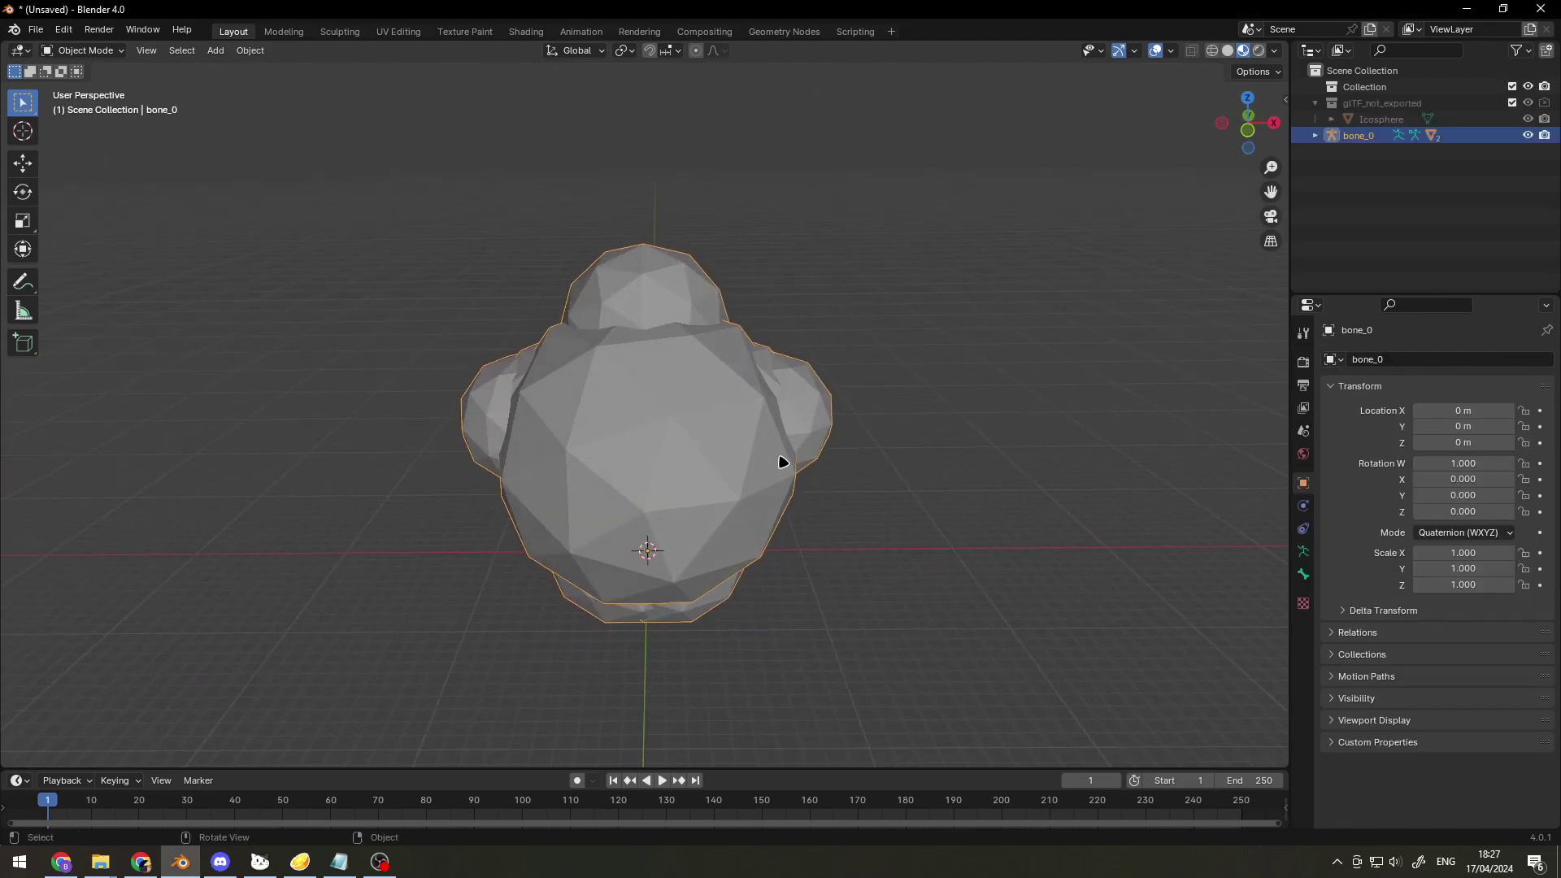
key(Delete)
drag(840, 483, 809, 442)
scroll(385, 450, up, 6)
scroll(383, 449, down, 2)
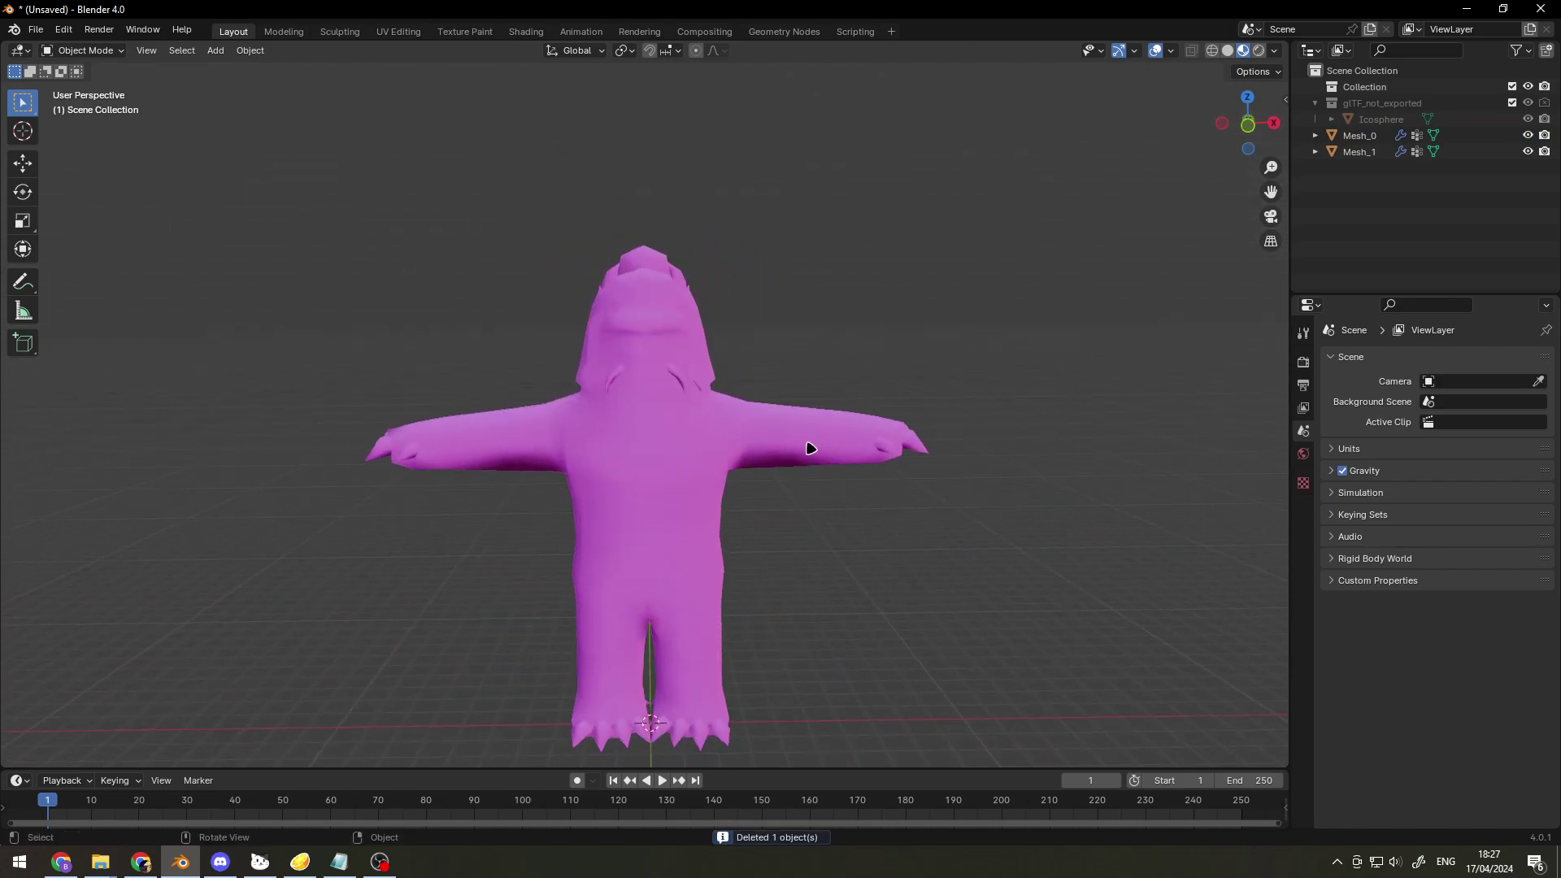
Examine the Base Color image texture settings of Mesh_0's material and browse the Sango_Models folder for a replacement image without opening one.
click(599, 359)
click(661, 448)
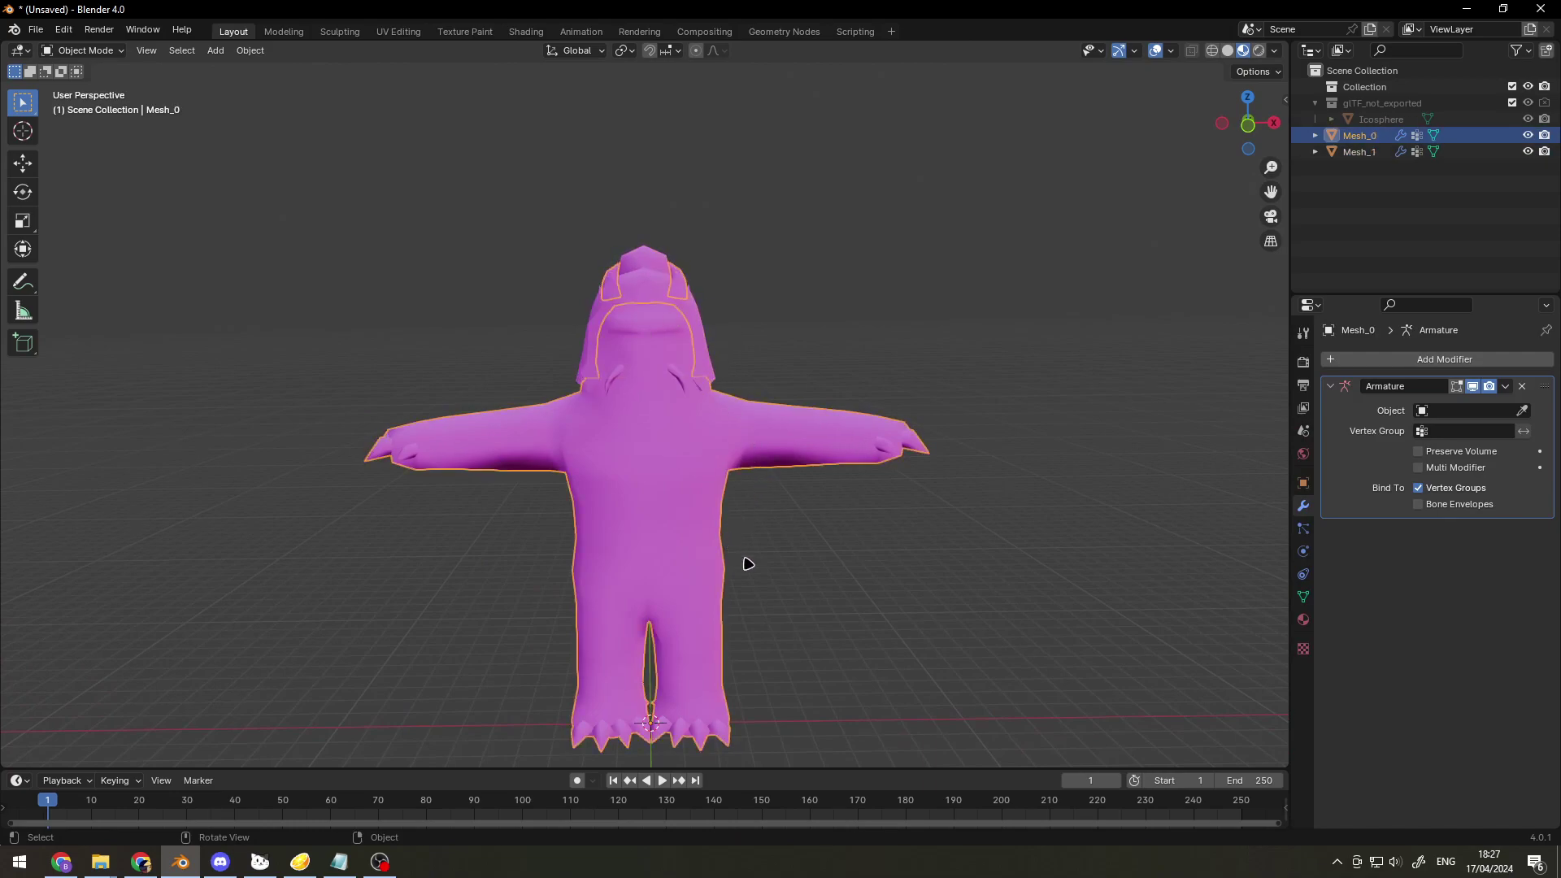
click(1303, 619)
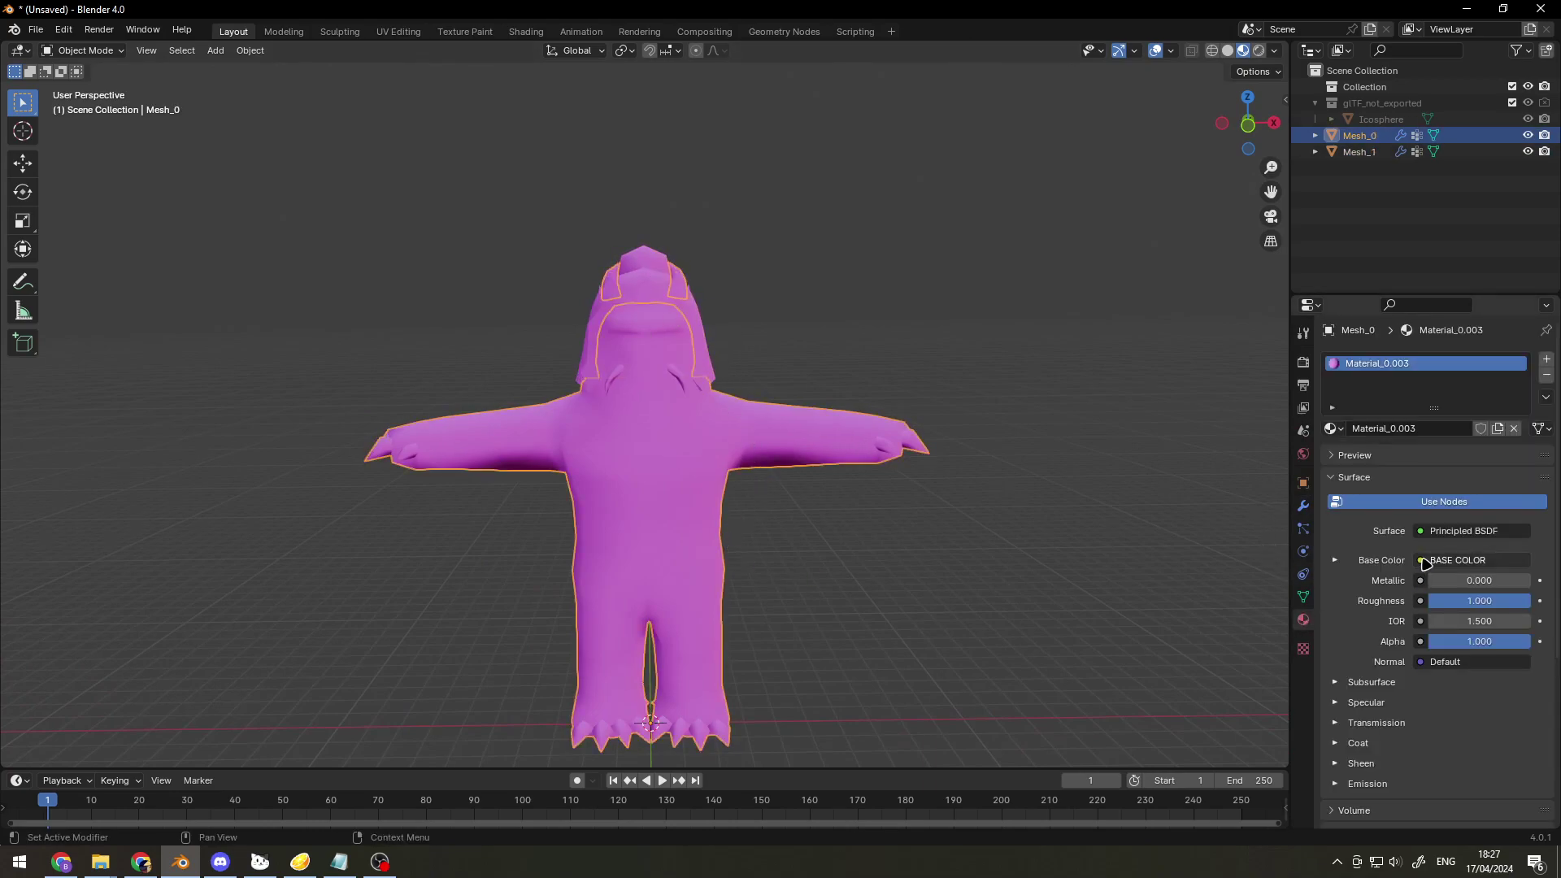
click(1422, 563)
click(1421, 561)
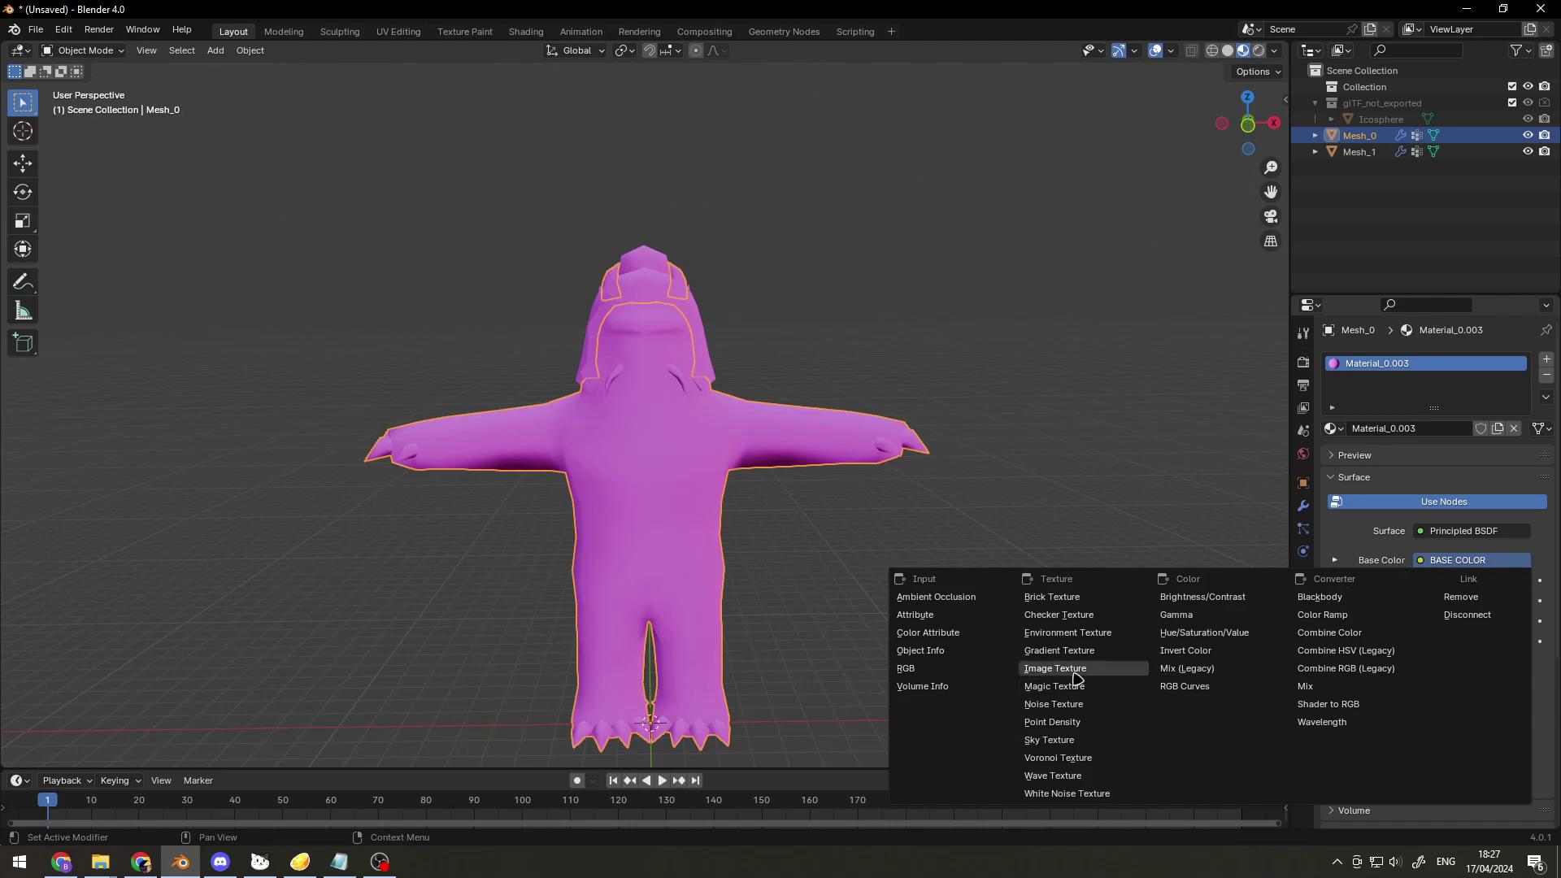
click(1054, 668)
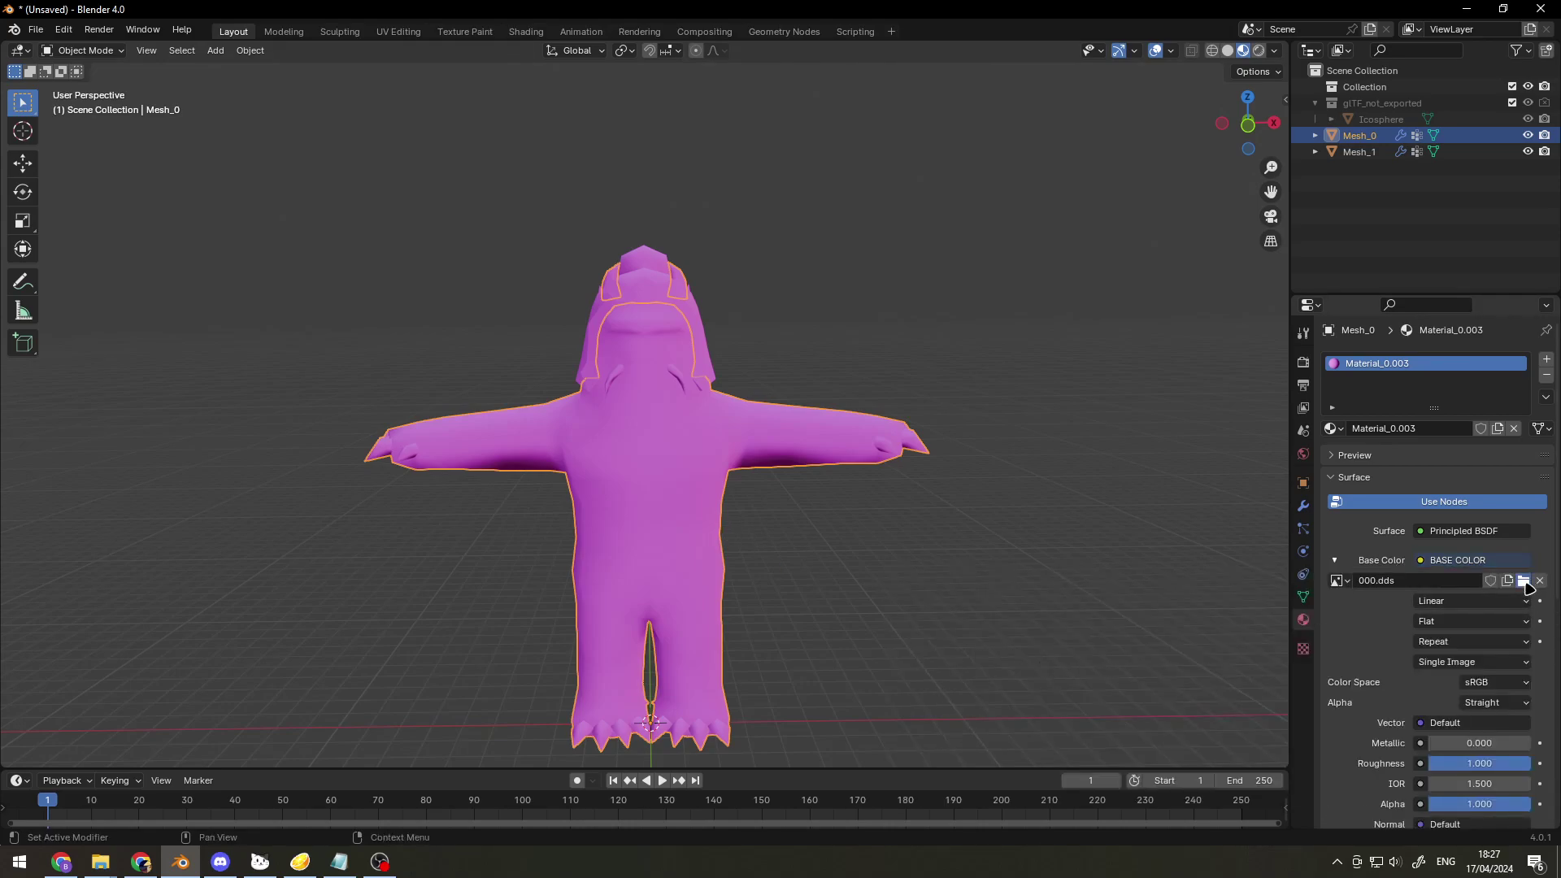
click(1523, 581)
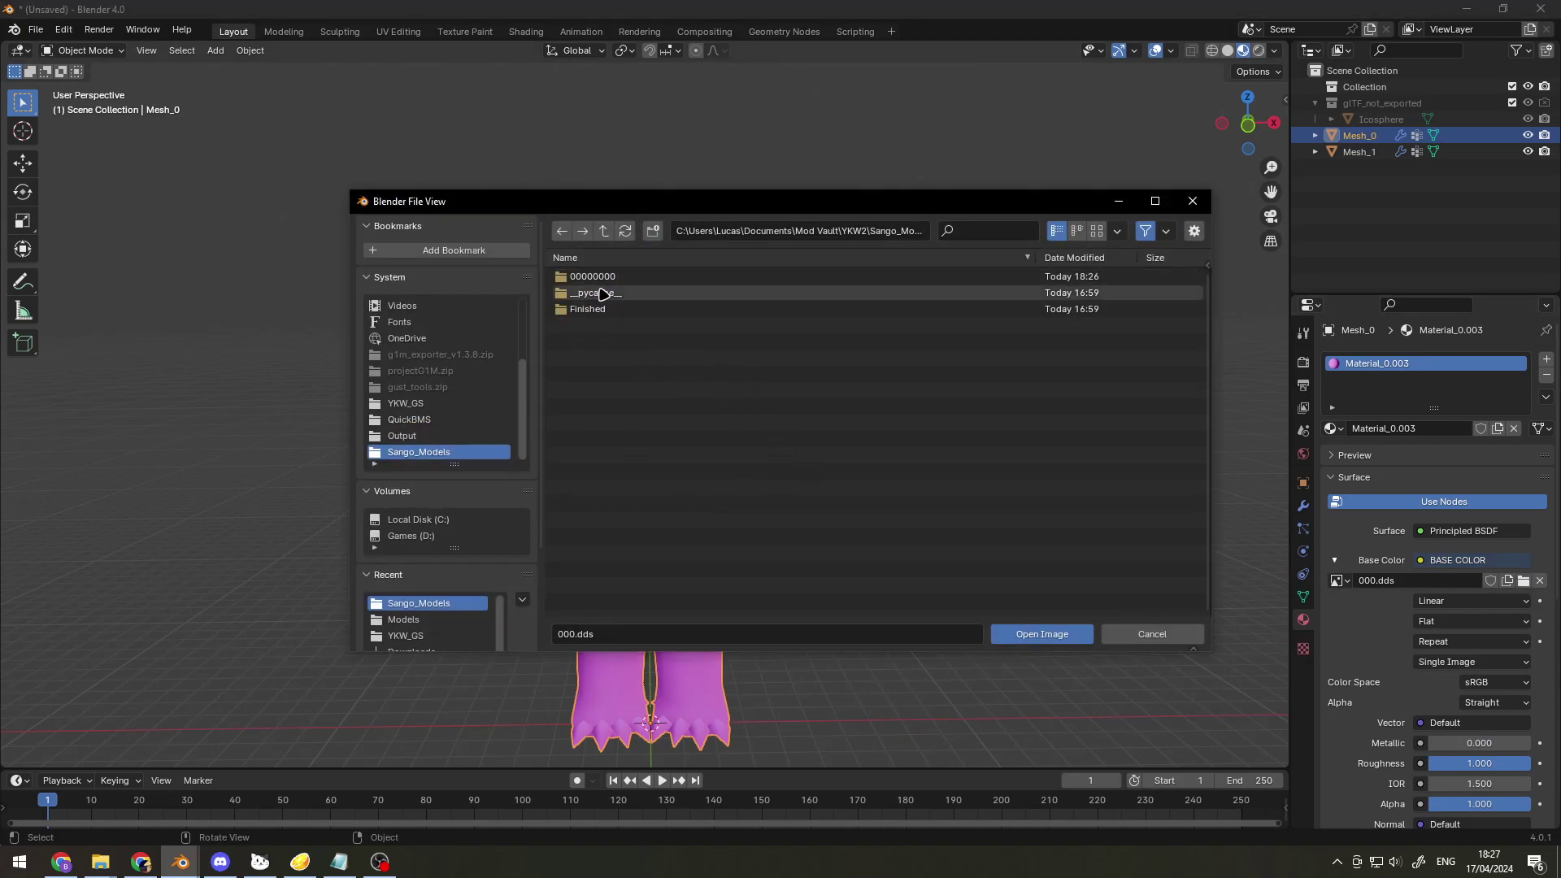
click(1146, 634)
Inspect the character model's two meshes from several angles and distances, leaving nothing selected.
drag(1139, 637, 829, 450)
click(707, 350)
drag(940, 463, 515, 298)
drag(295, 287, 943, 699)
drag(930, 491, 442, 439)
click(294, 443)
scroll(488, 467, down, 3)
drag(540, 498, 617, 496)
scroll(617, 496, up, 6)
drag(533, 542, 395, 550)
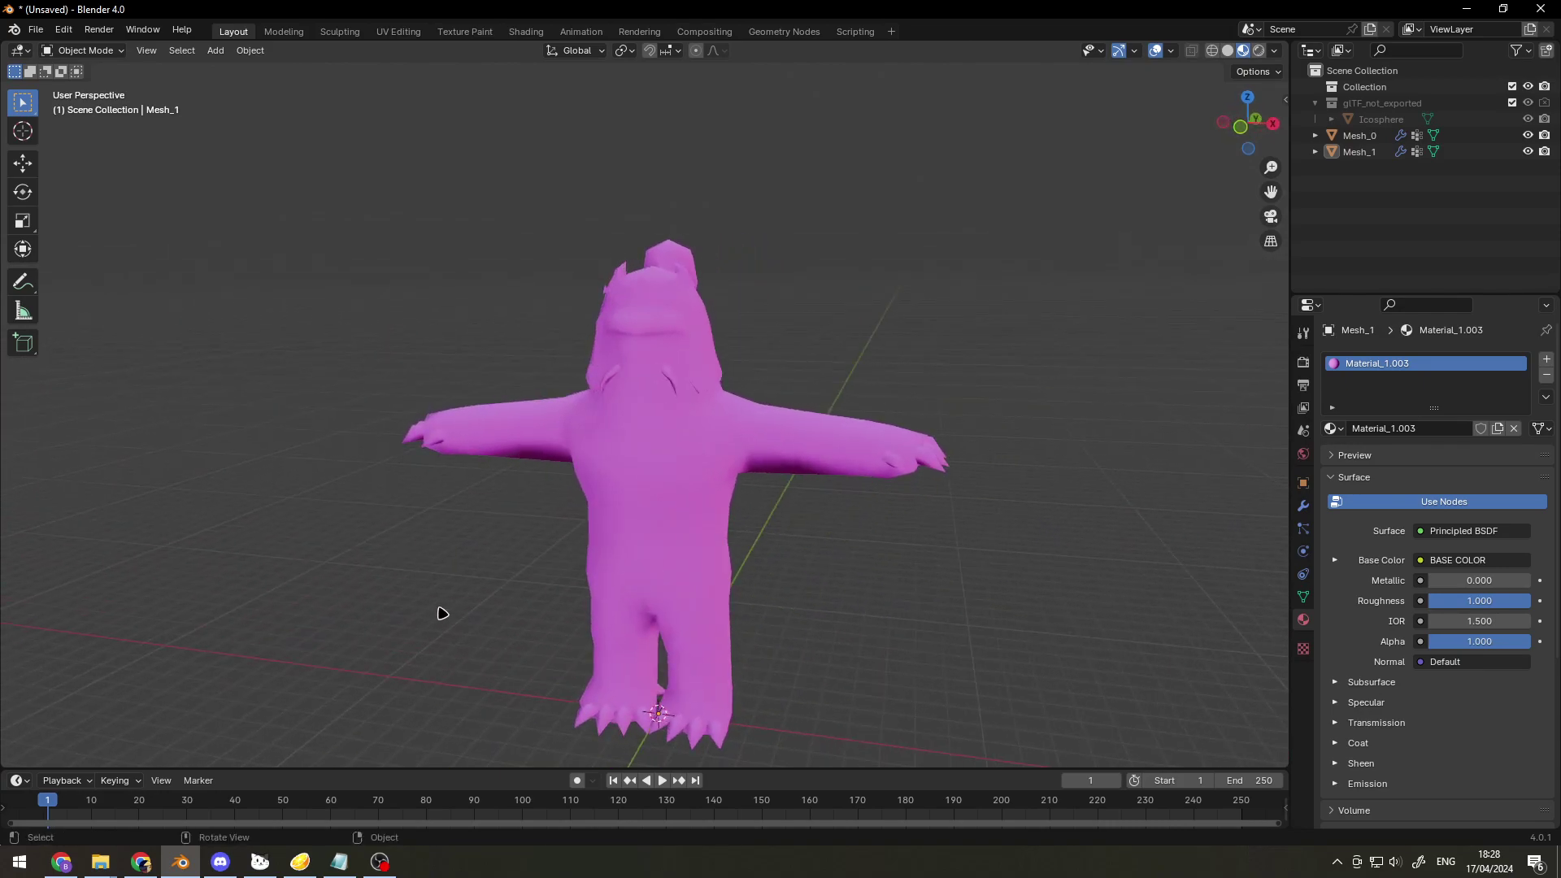
drag(287, 614, 446, 582)
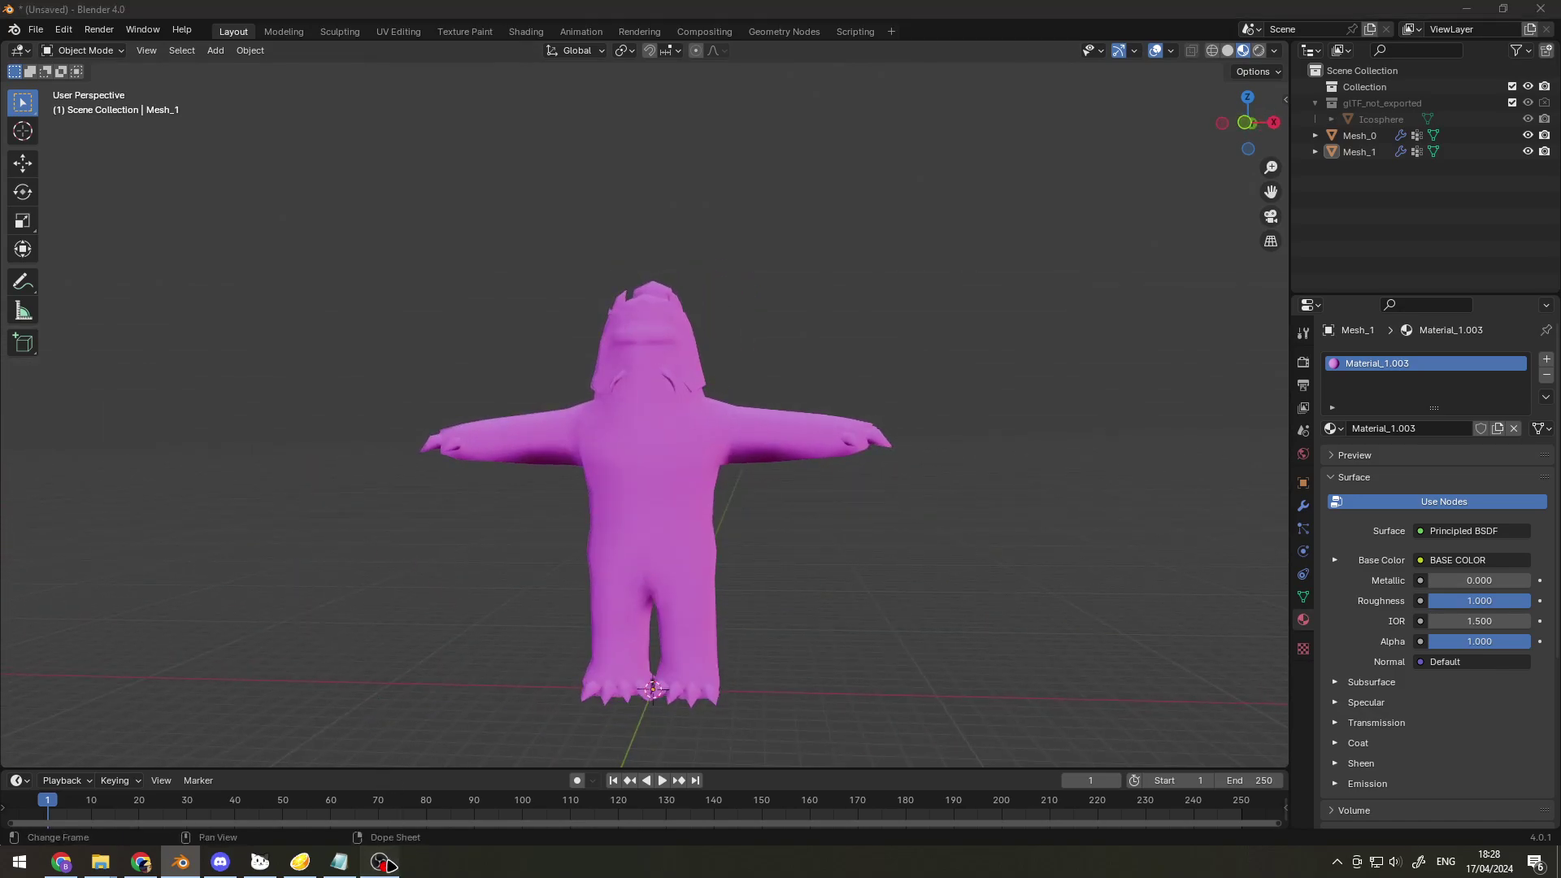